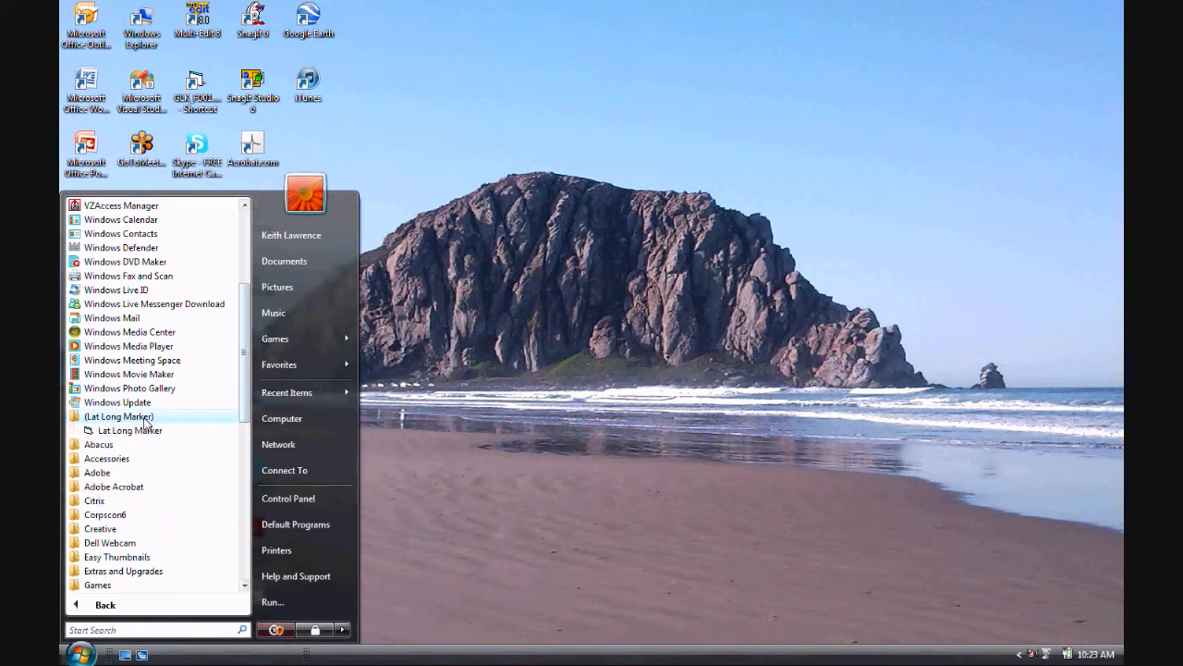
pyautogui.click(145, 430)
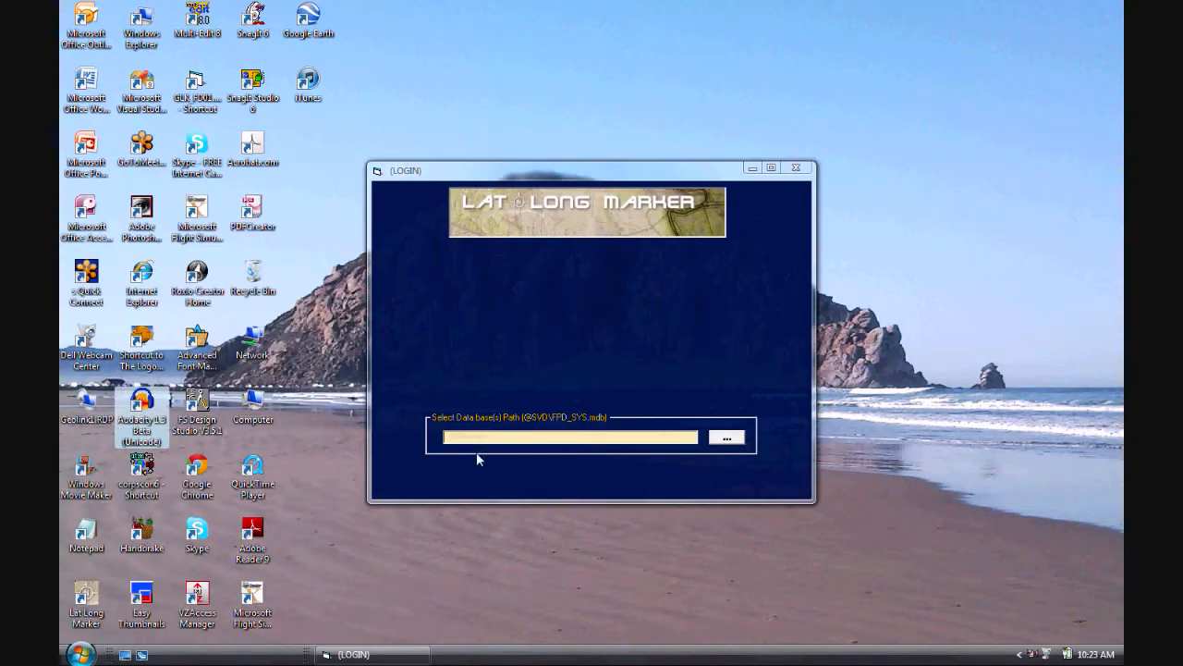
pyautogui.click(728, 435)
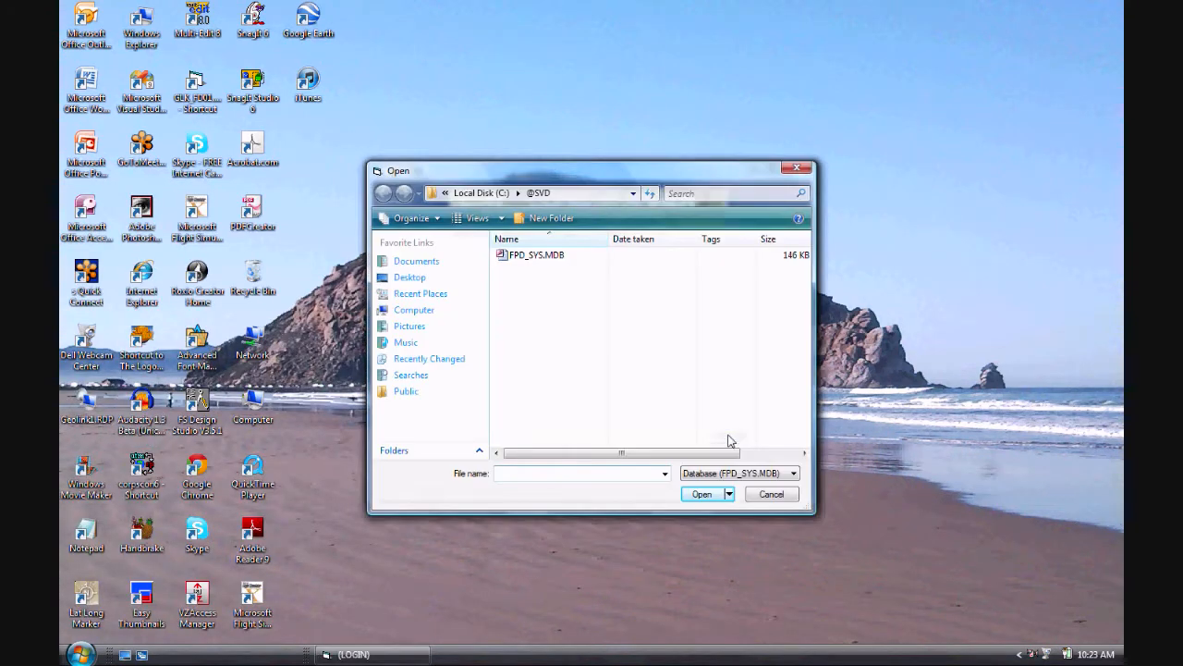
pyautogui.click(553, 259)
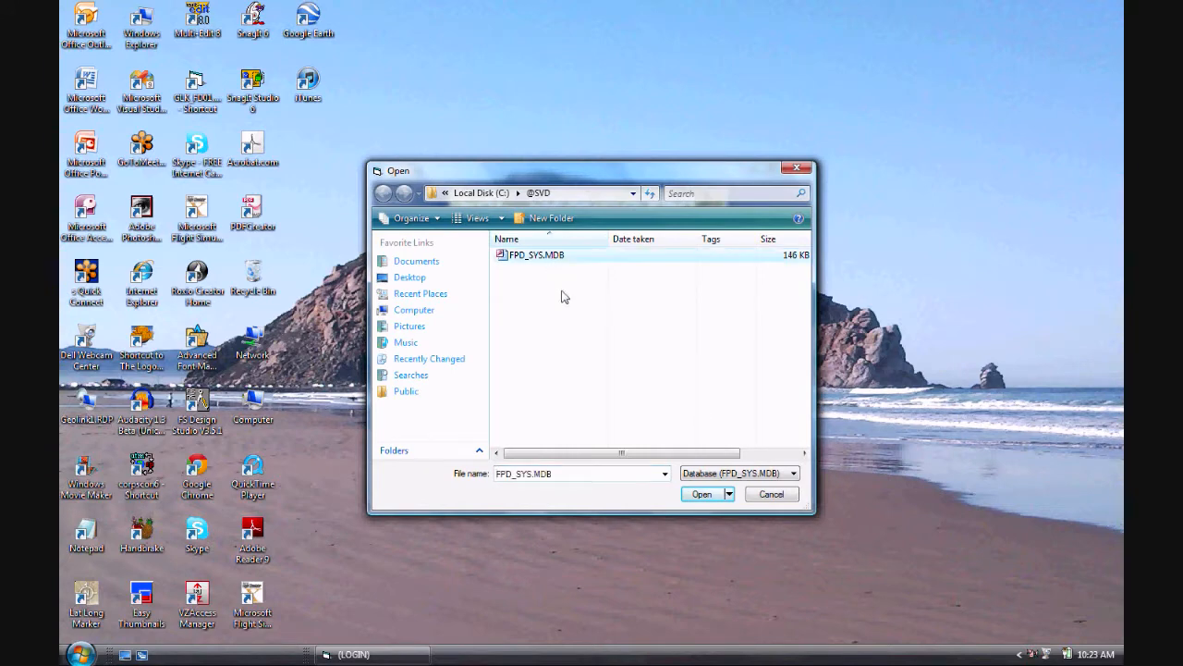
pyautogui.click(702, 494)
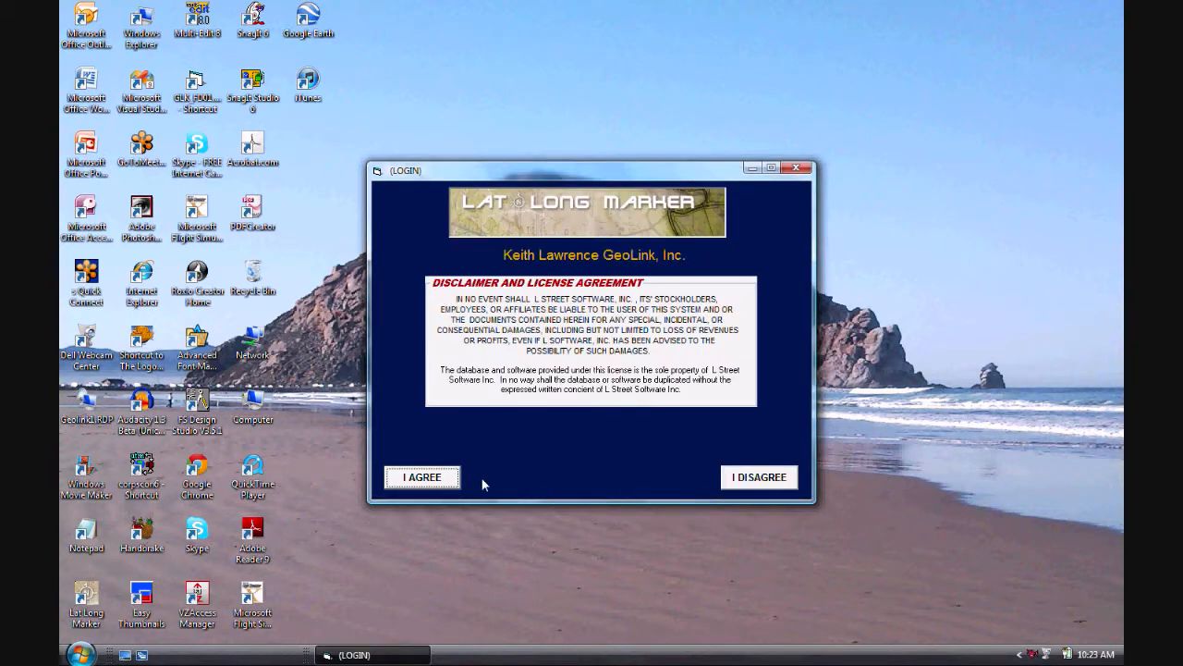
pyautogui.click(444, 479)
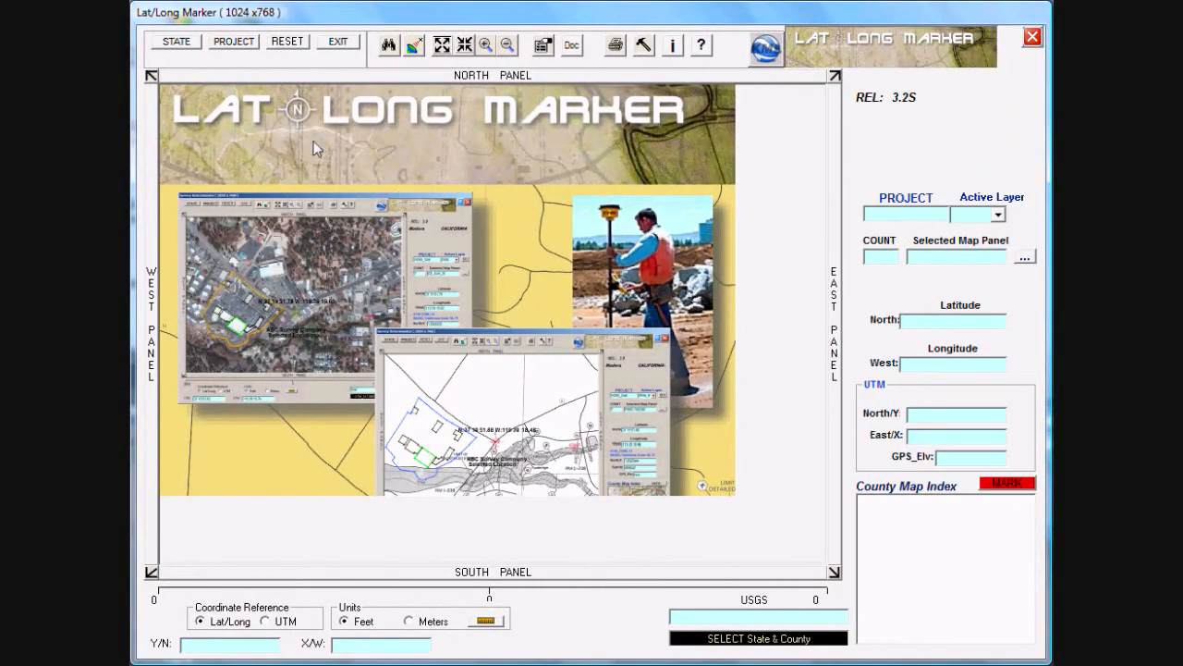
# Step: Select Arkansas as the state and Garland as the county
pyautogui.click(182, 43)
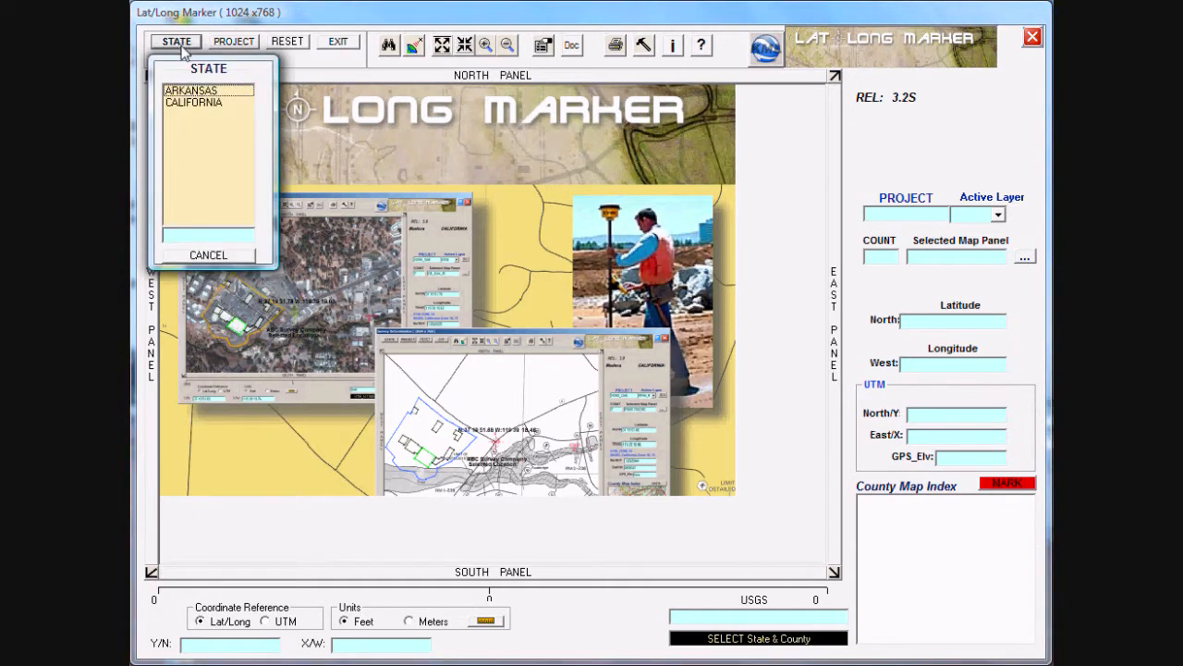
pyautogui.click(191, 91)
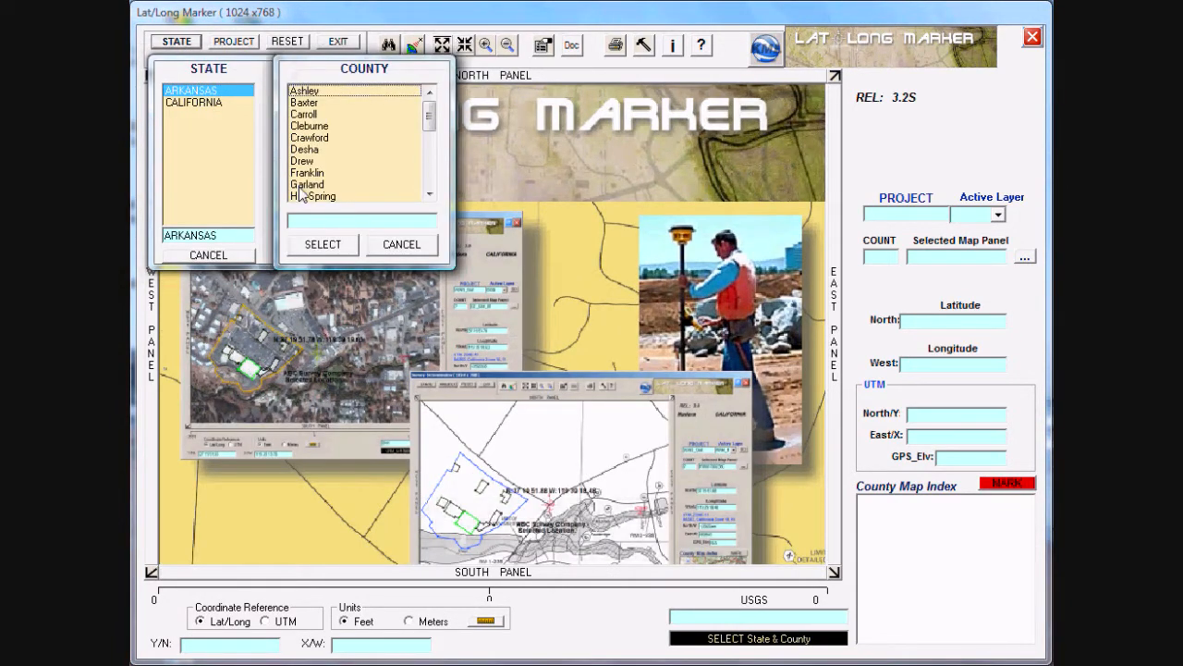
pyautogui.click(303, 185)
pyautogui.click(313, 248)
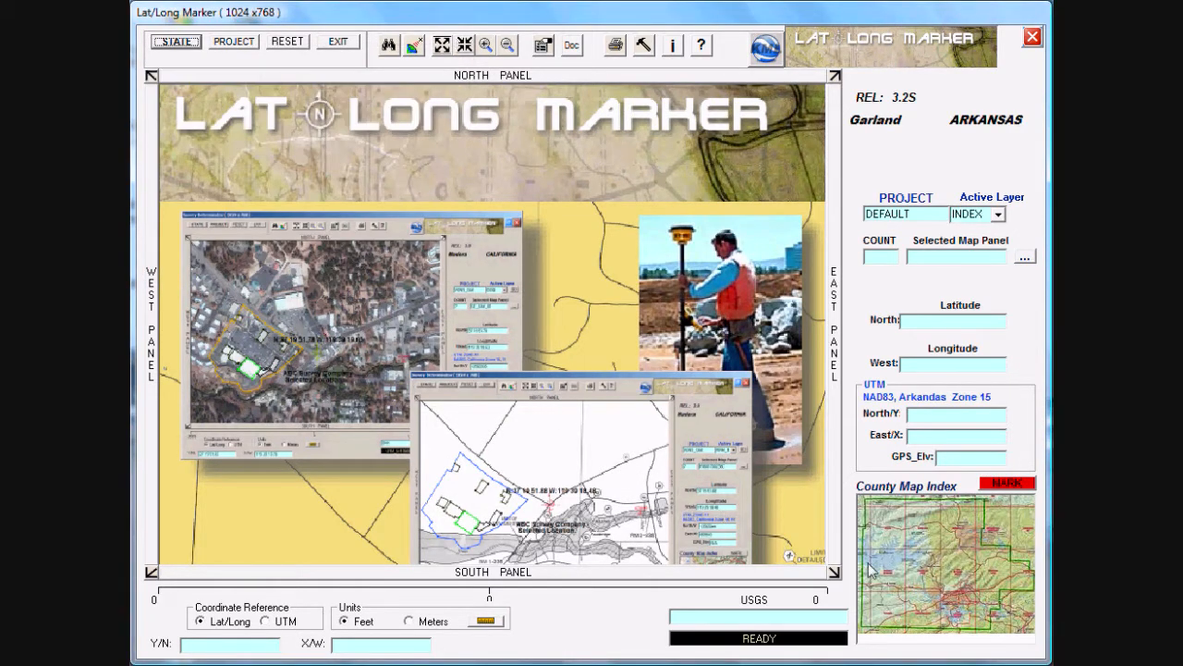
# Step: Open the Garland County index map and recentre it on the area southwest of Hot Springs
pyautogui.click(942, 559)
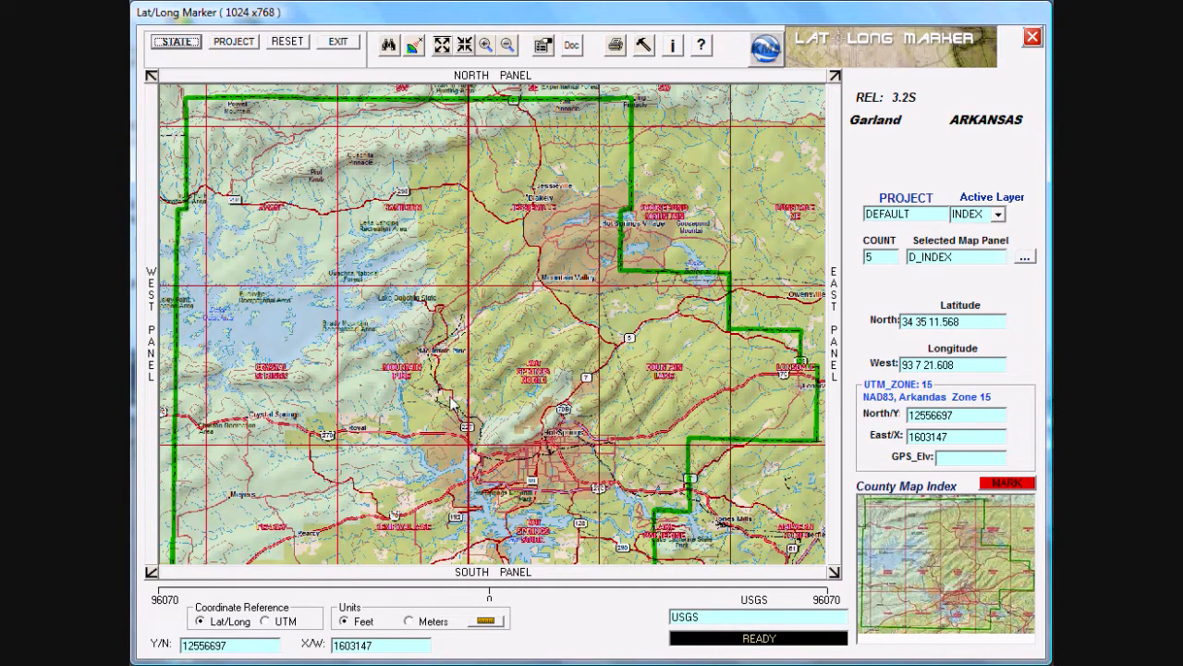
pyautogui.click(456, 360)
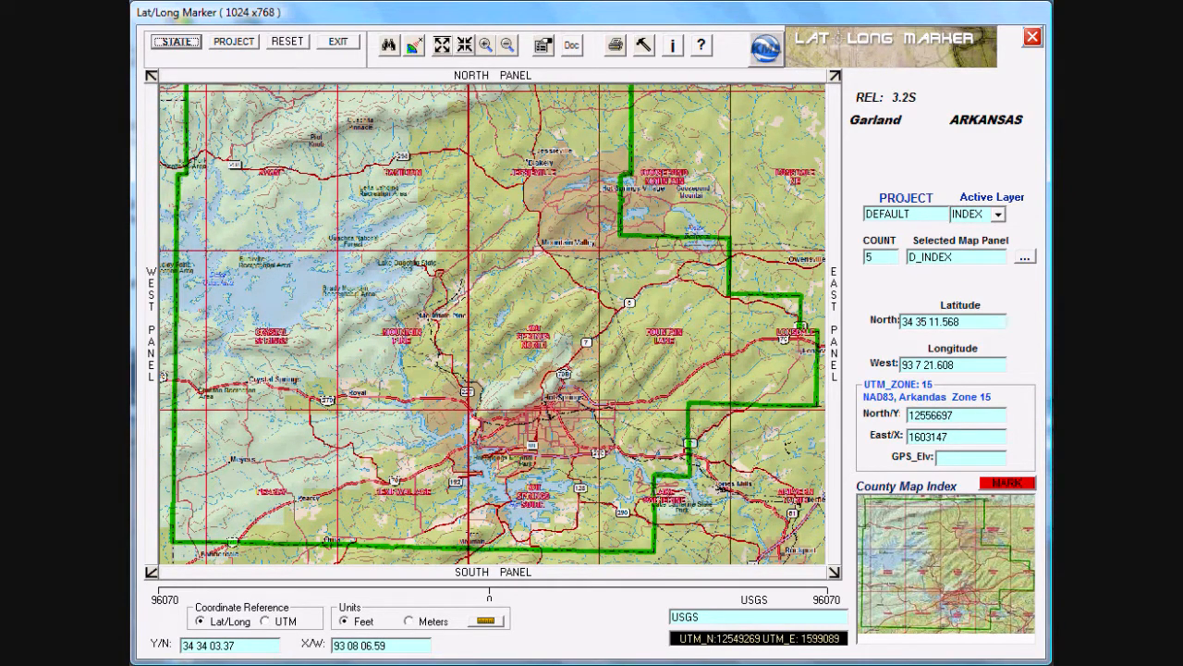
pyautogui.click(478, 448)
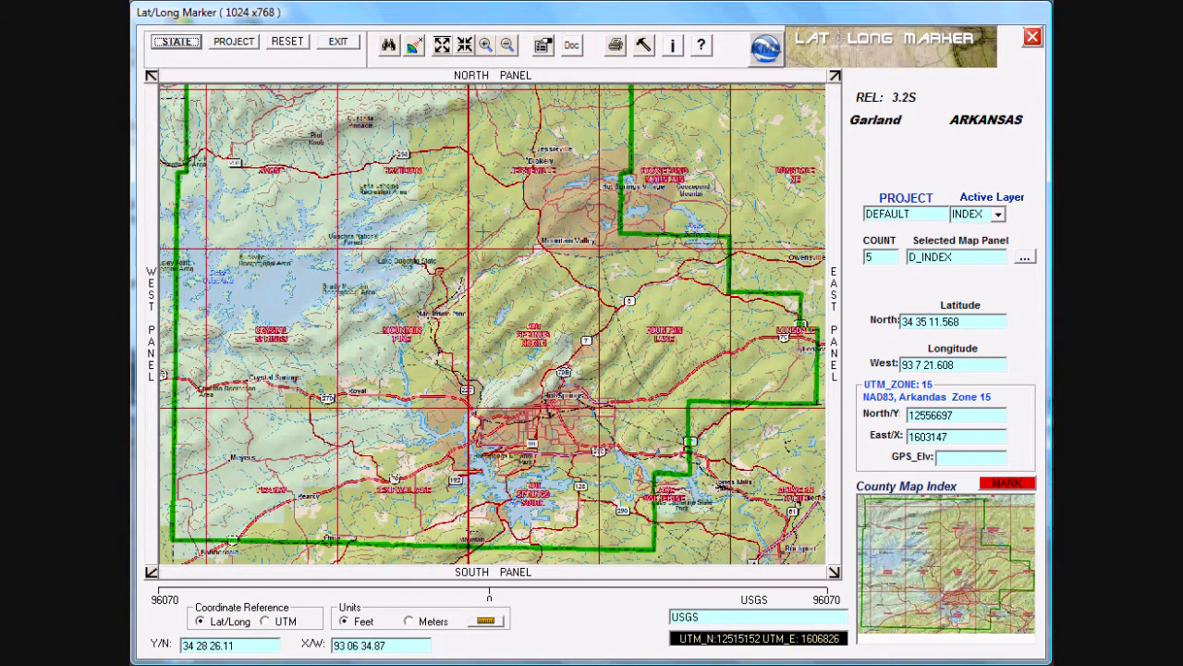
# Step: Mark the location at 34 28 35.75 north, 93 06 40.33 west, just west of the Hot Springs airport
pyautogui.click(465, 46)
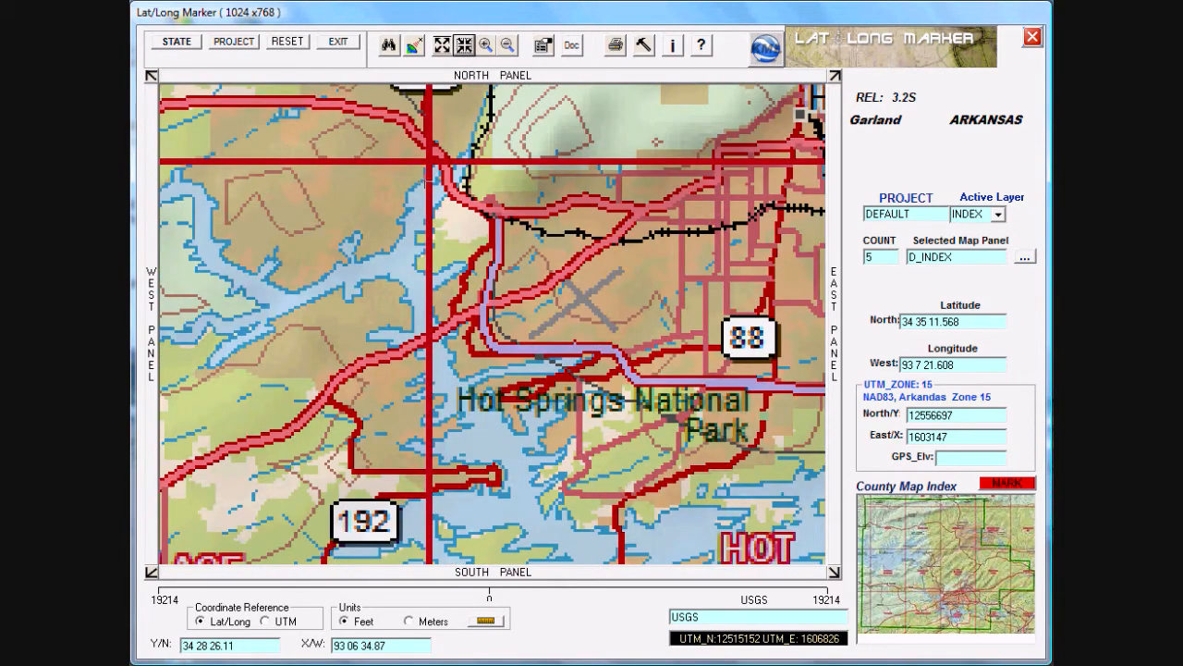
pyautogui.click(442, 47)
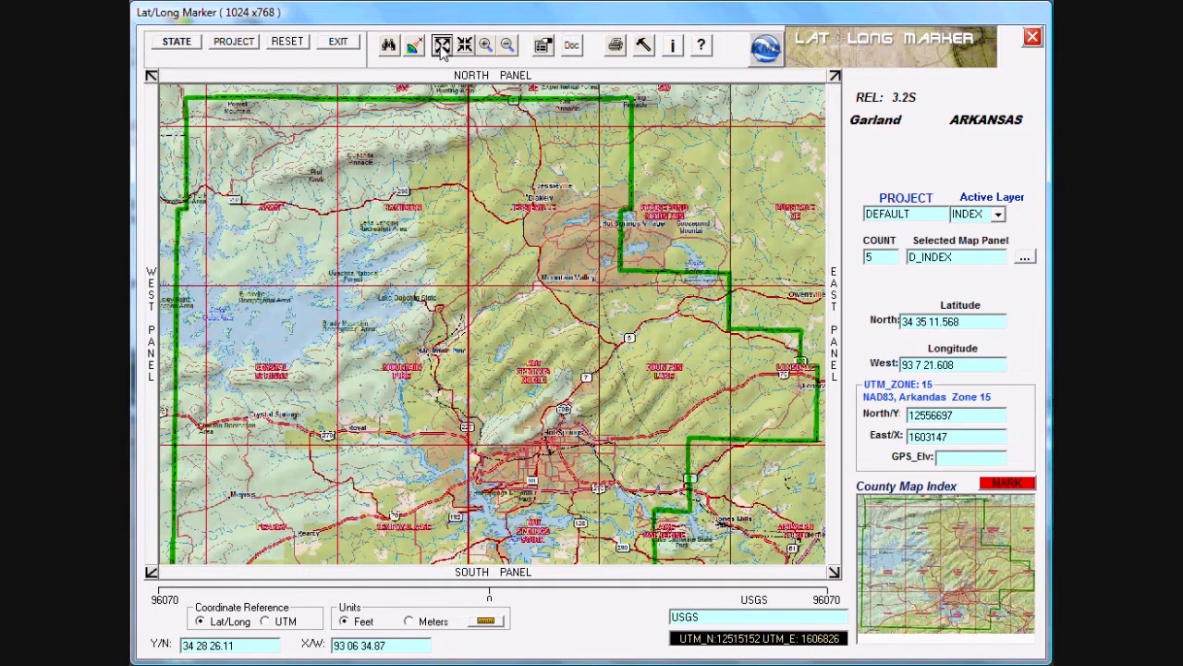
pyautogui.click(465, 46)
pyautogui.click(485, 46)
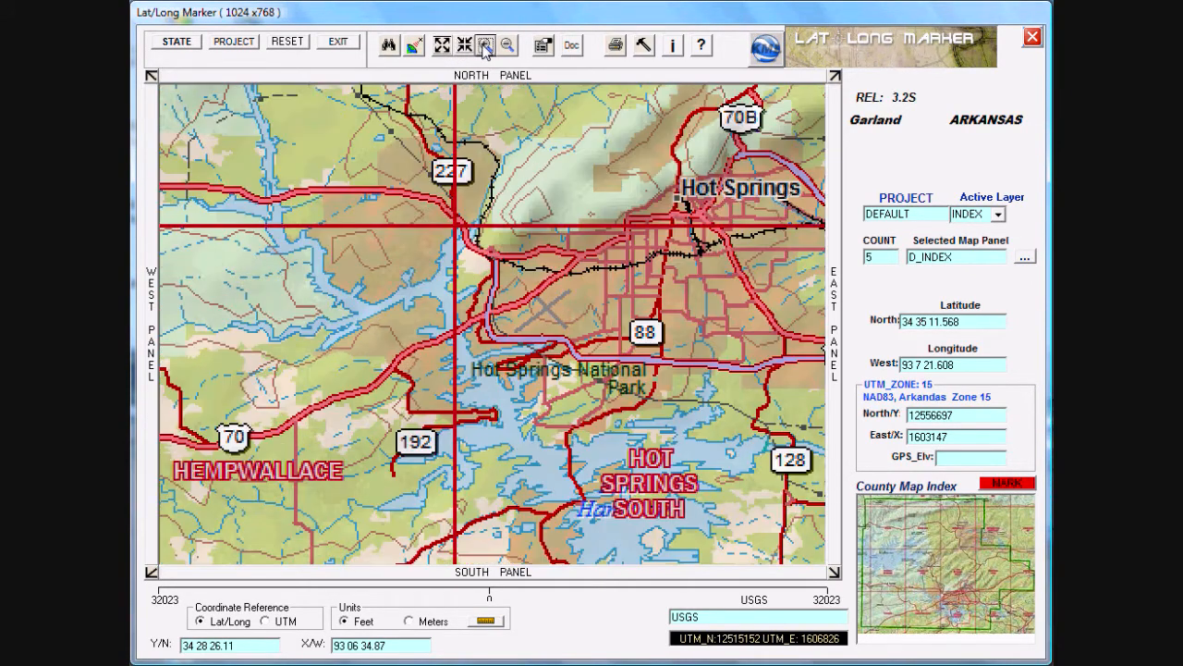
pyautogui.click(507, 46)
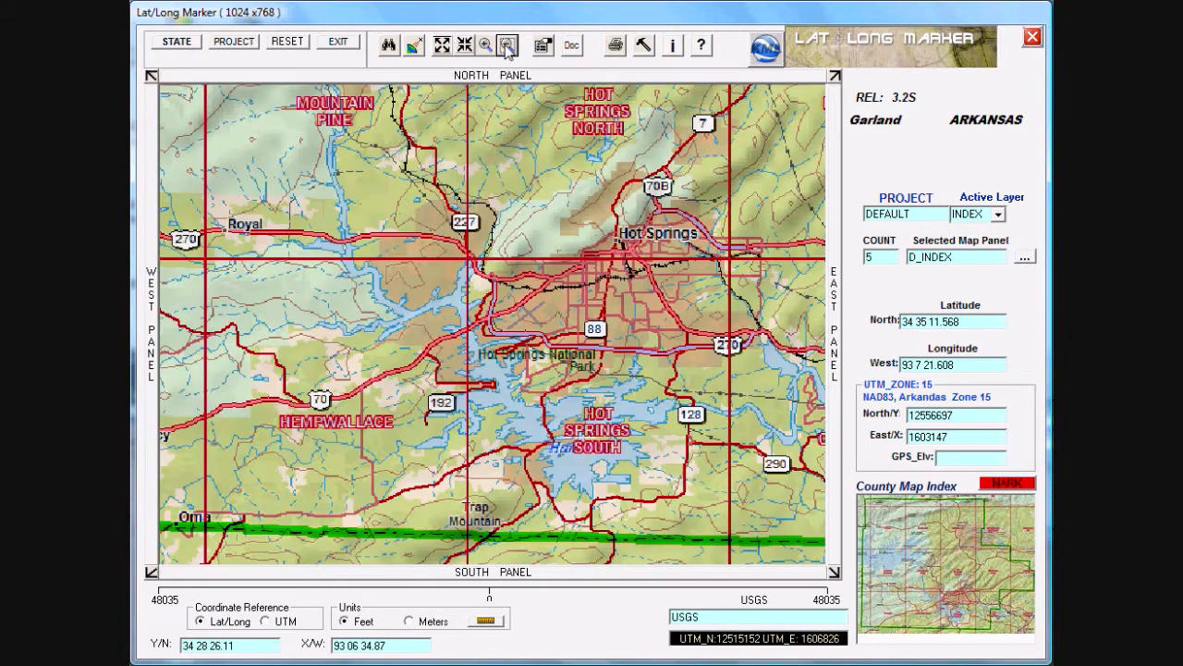
pyautogui.click(506, 46)
pyautogui.click(465, 46)
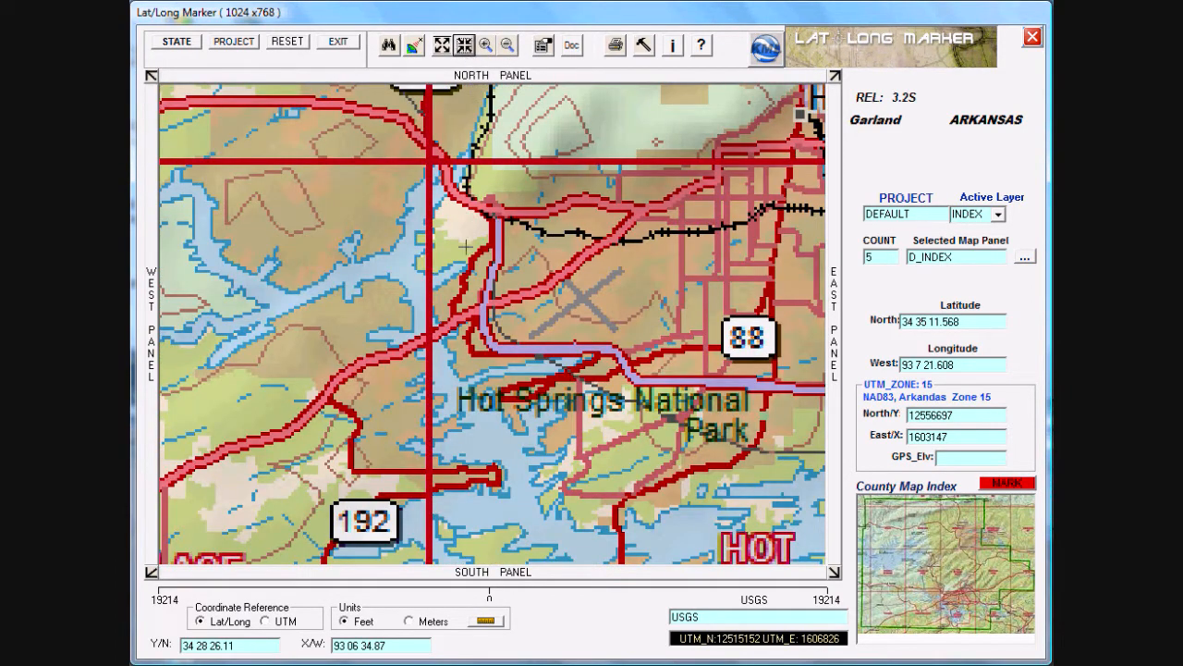
pyautogui.click(487, 306)
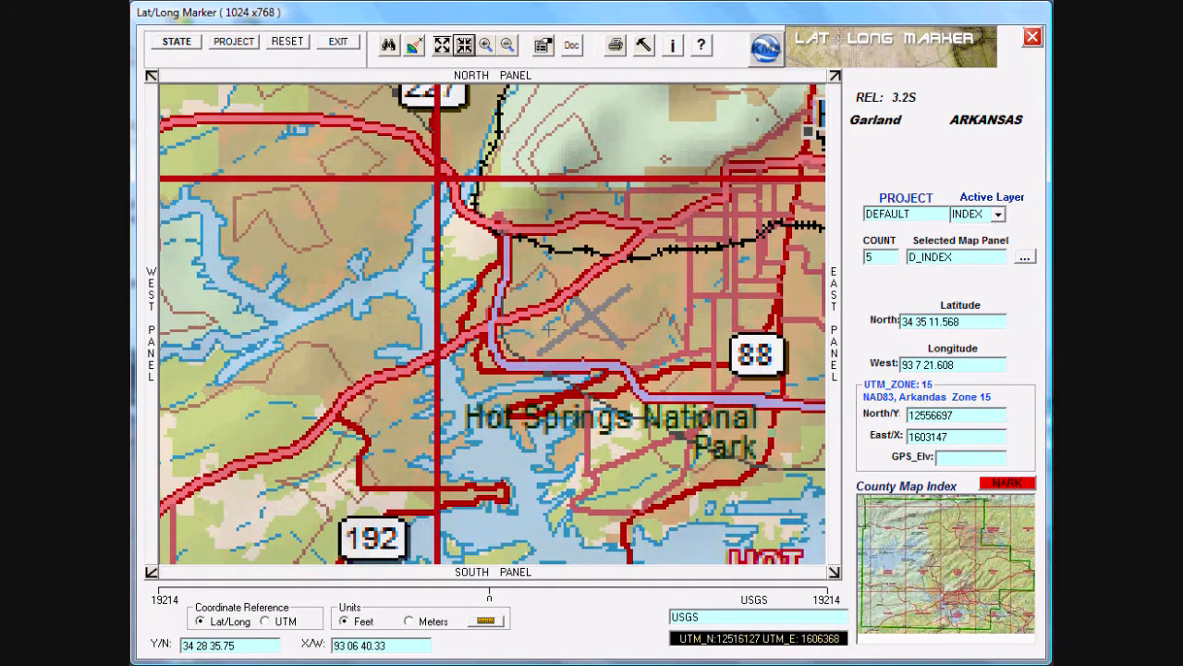
pyautogui.click(1006, 485)
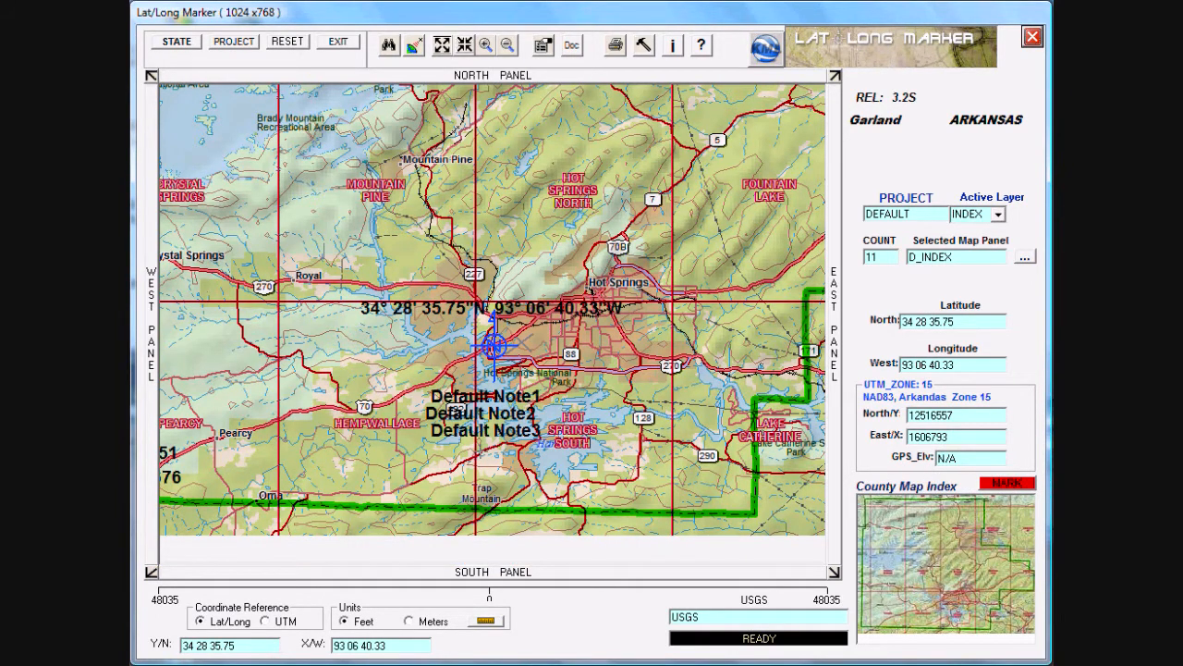
# Step: Examine the index map south, north, east and west of the marked location, ending centred on the marker
pyautogui.click(487, 484)
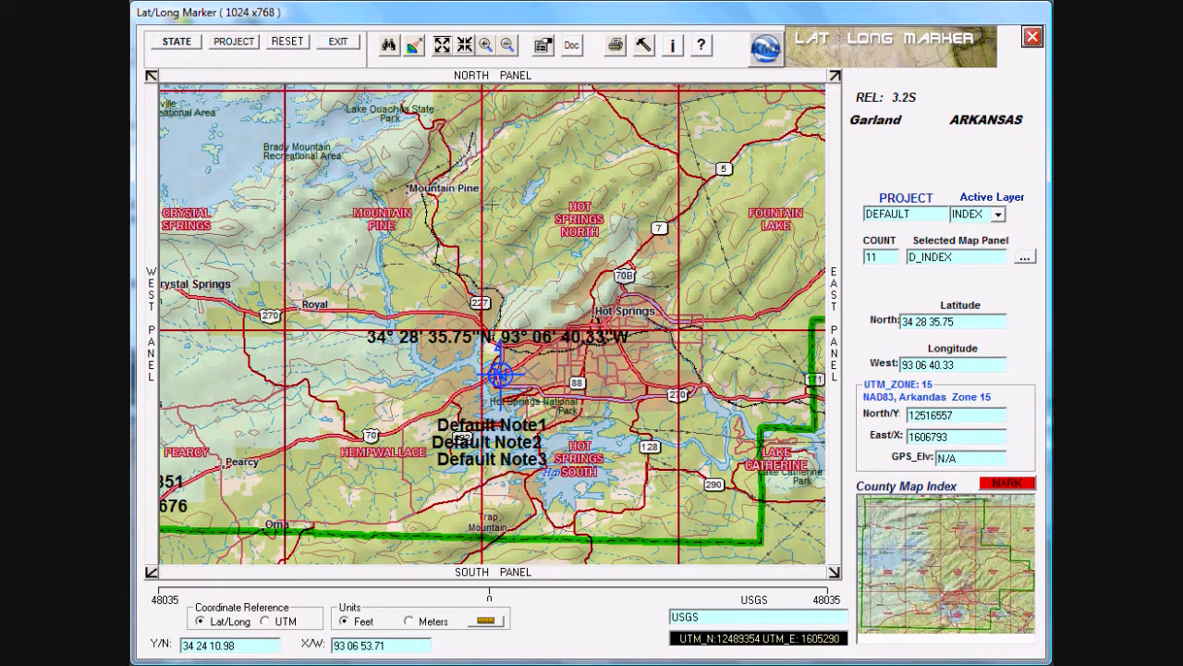
pyautogui.click(497, 141)
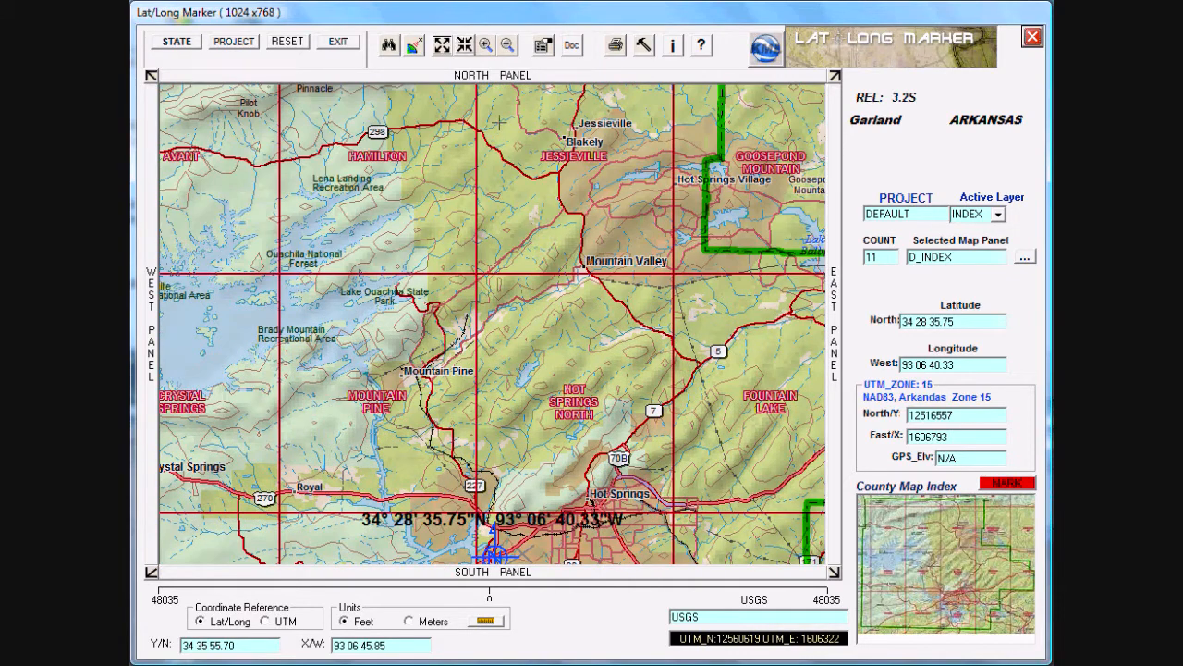
pyautogui.click(498, 120)
pyautogui.click(519, 467)
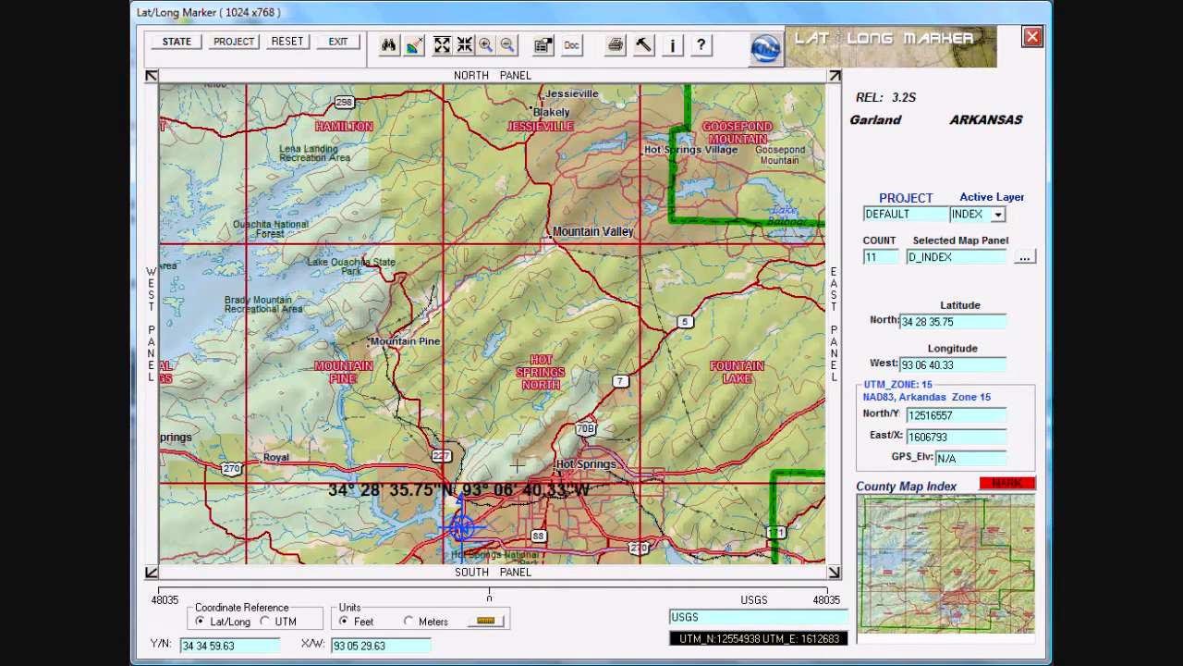
pyautogui.click(504, 465)
pyautogui.click(746, 346)
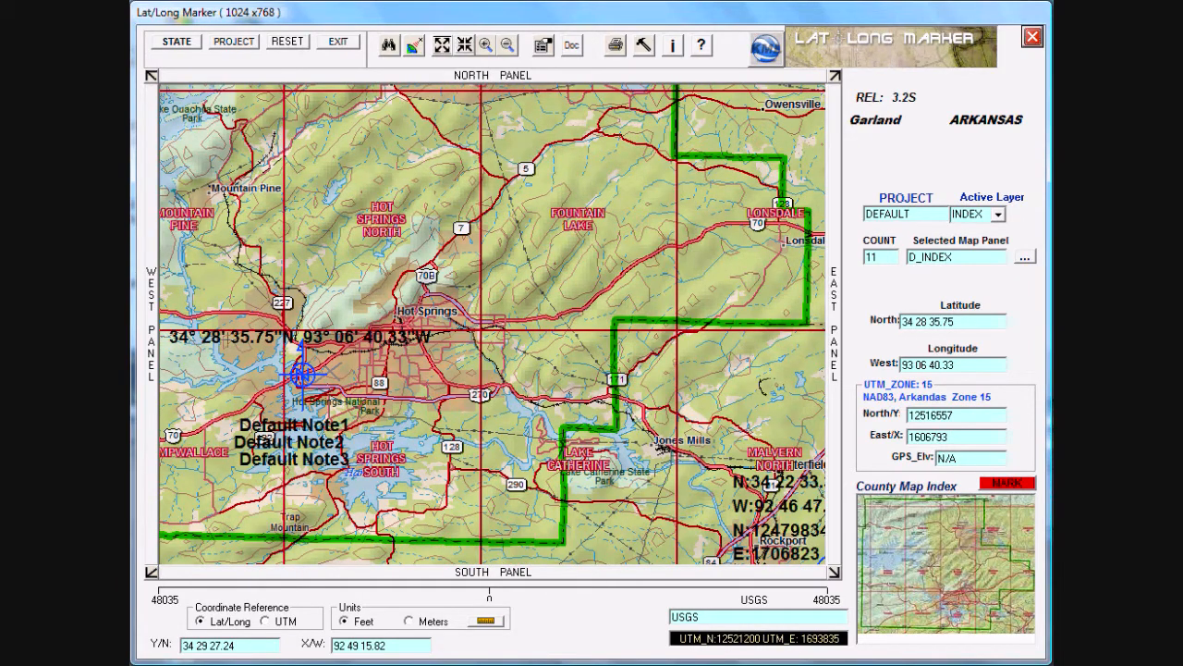
pyautogui.click(227, 340)
pyautogui.click(208, 339)
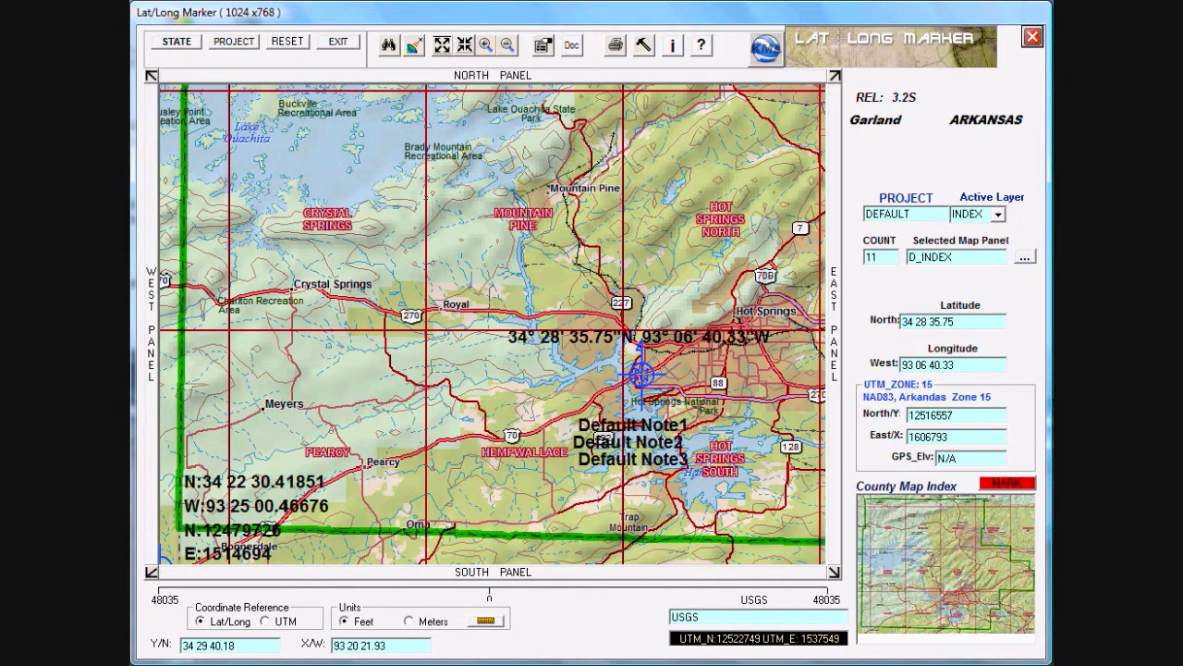
pyautogui.click(644, 372)
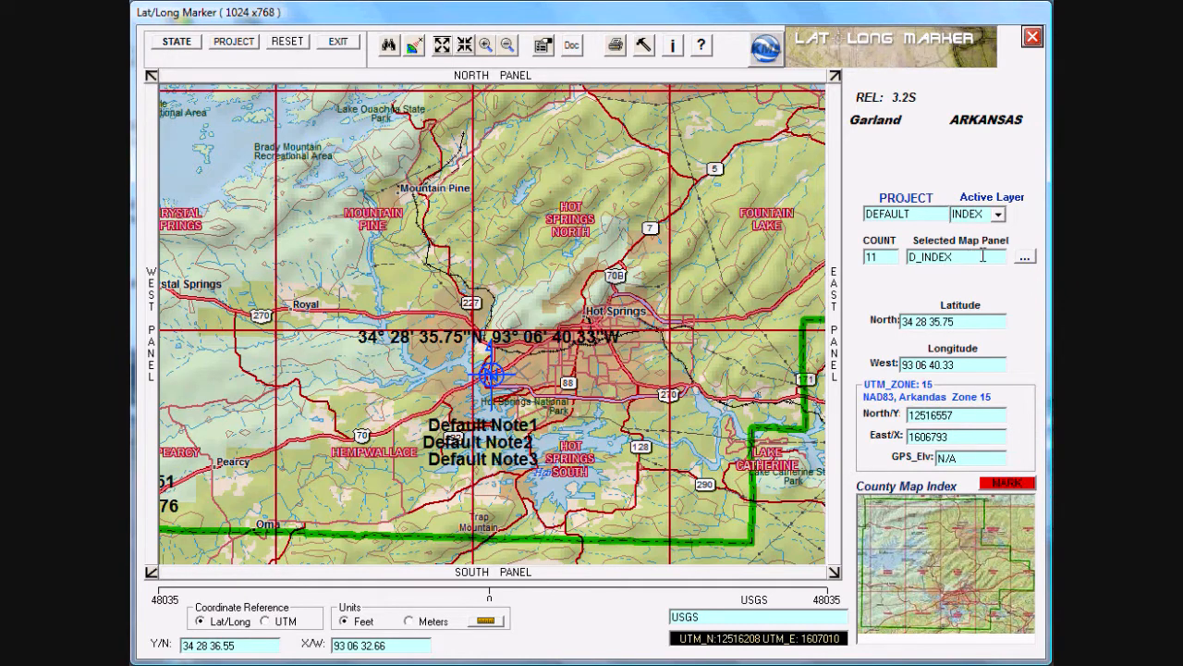
# Step: Load the GAR_004_002 - DOQ aerial map panel for the marked location
pyautogui.click(1023, 260)
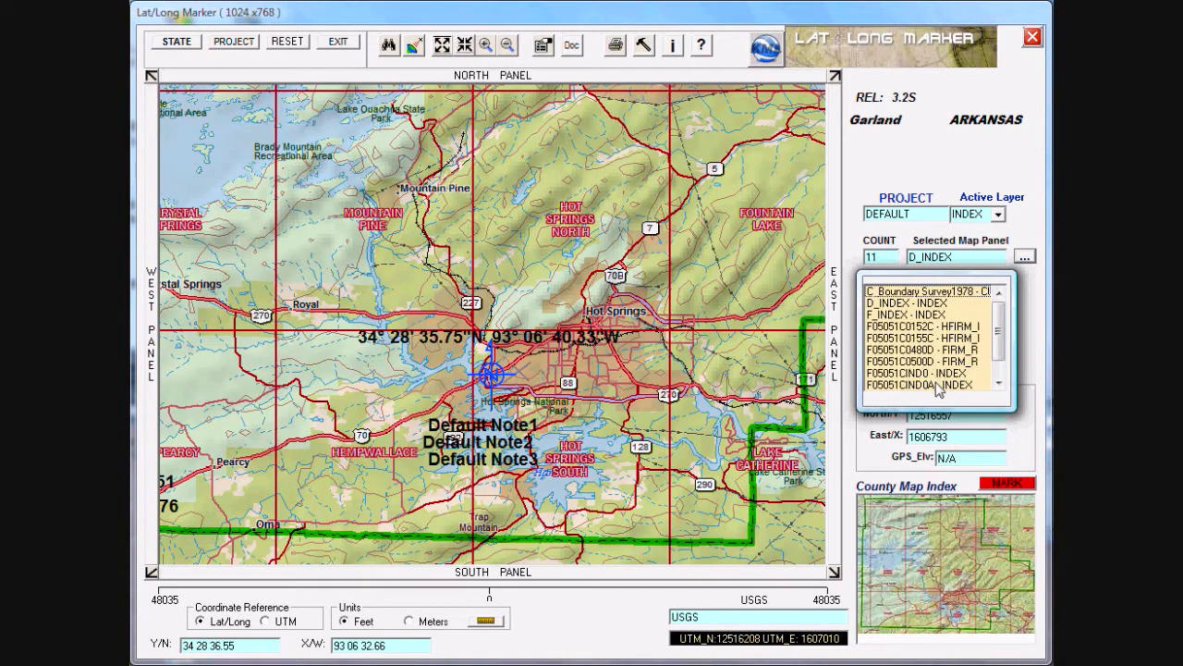
pyautogui.moveTo(997, 347); pyautogui.dragTo(999, 375)
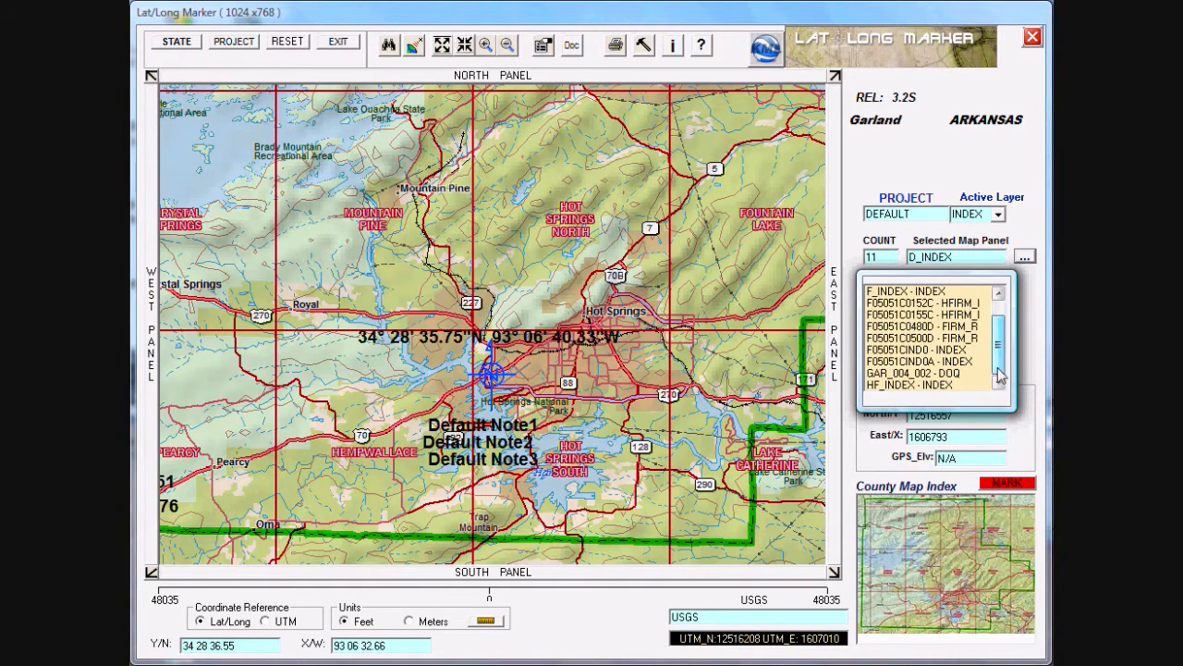
pyautogui.click(937, 373)
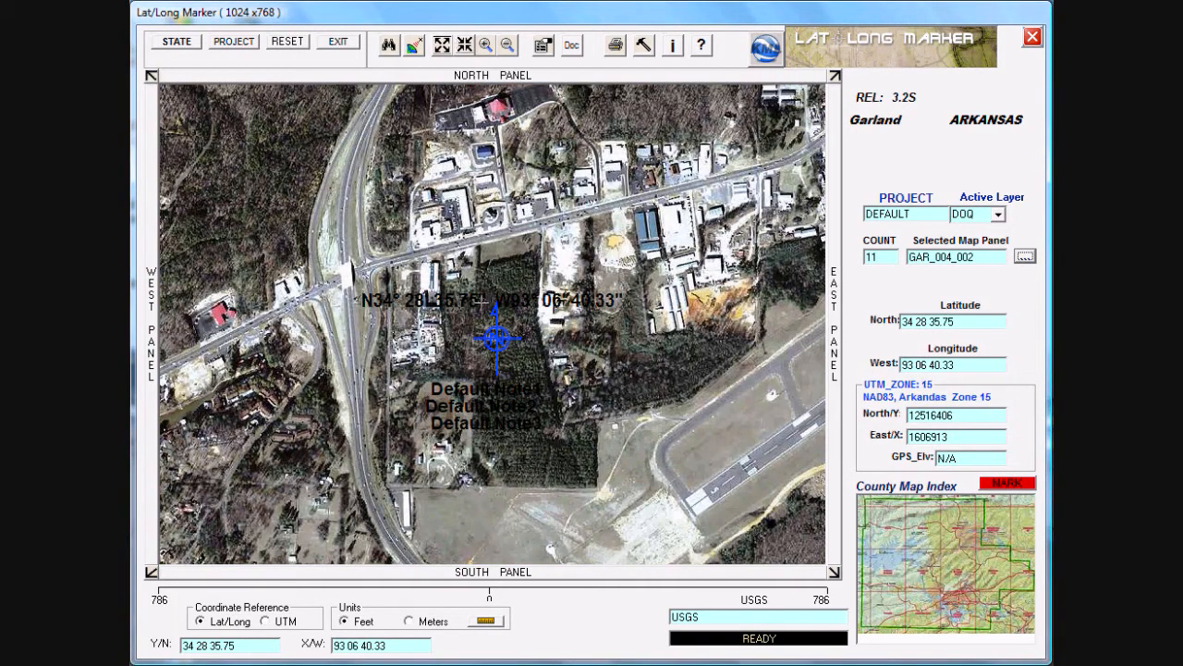
# Step: Mark the red-roofed building west of the highway interchange at 34 28 37.85 north, 93 07 05.53 west
pyautogui.click(490, 335)
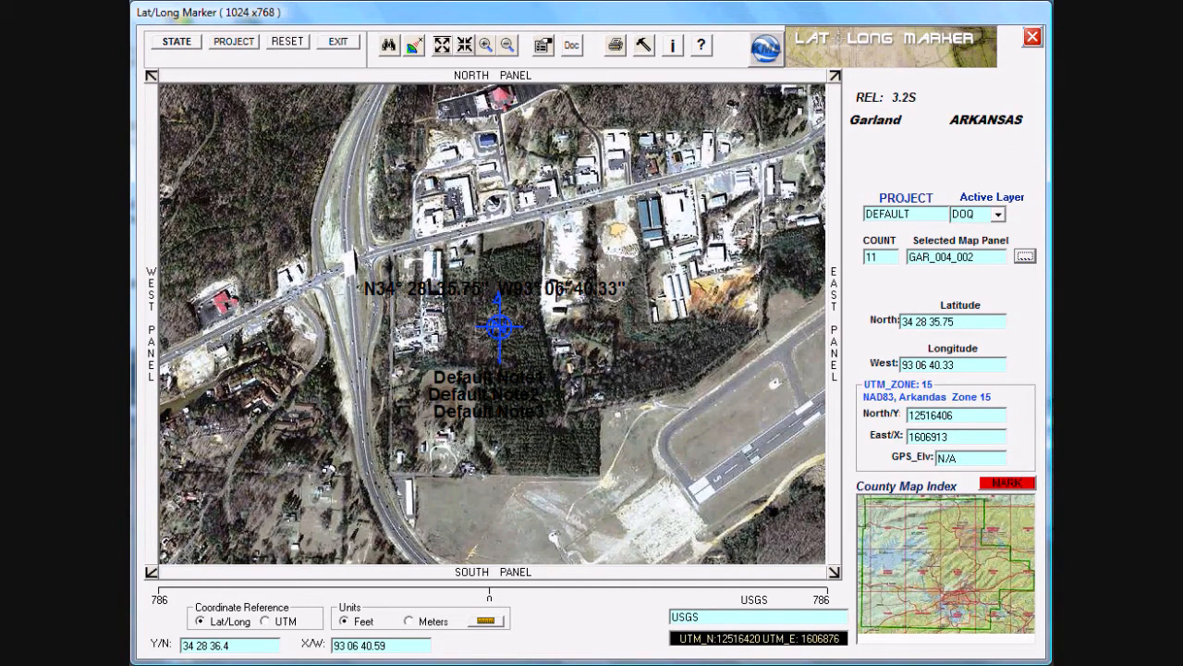
pyautogui.click(220, 298)
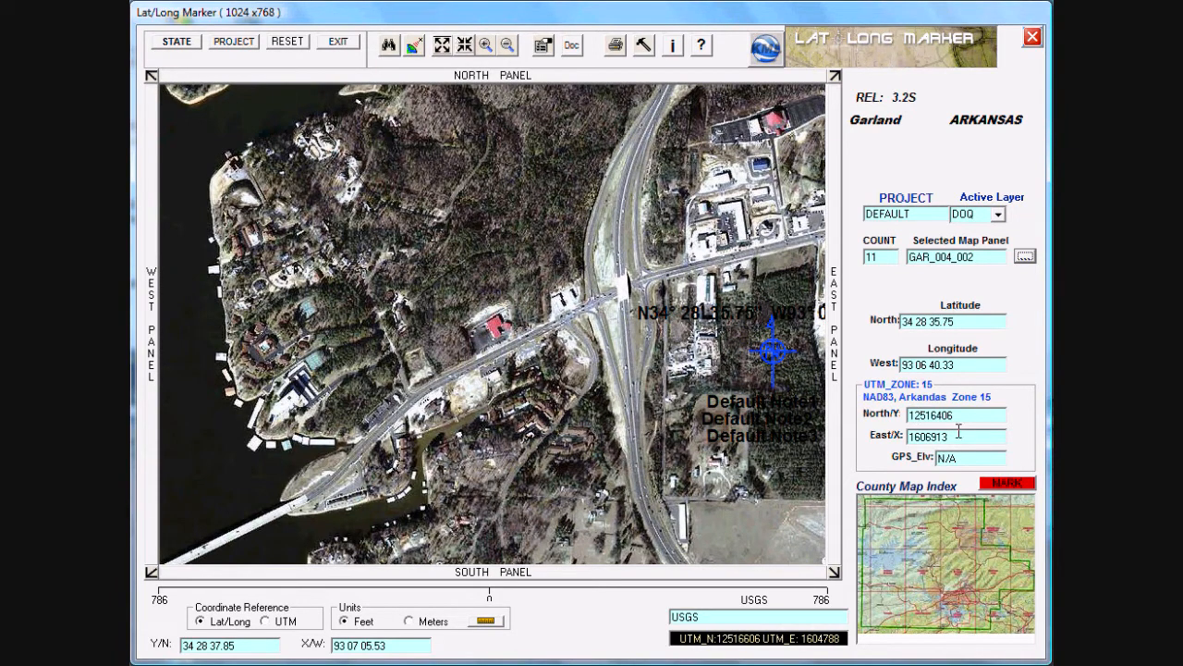
pyautogui.click(1017, 479)
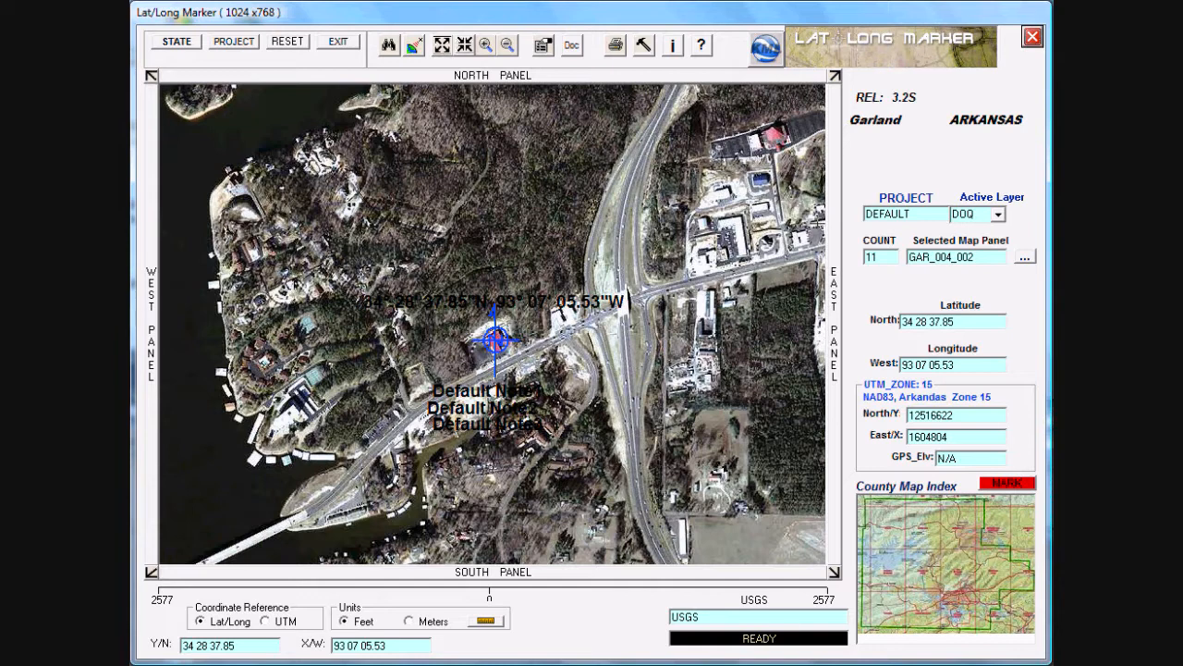
# Step: In the project settings, replace the first report header with "ABC Company"
pyautogui.click(244, 44)
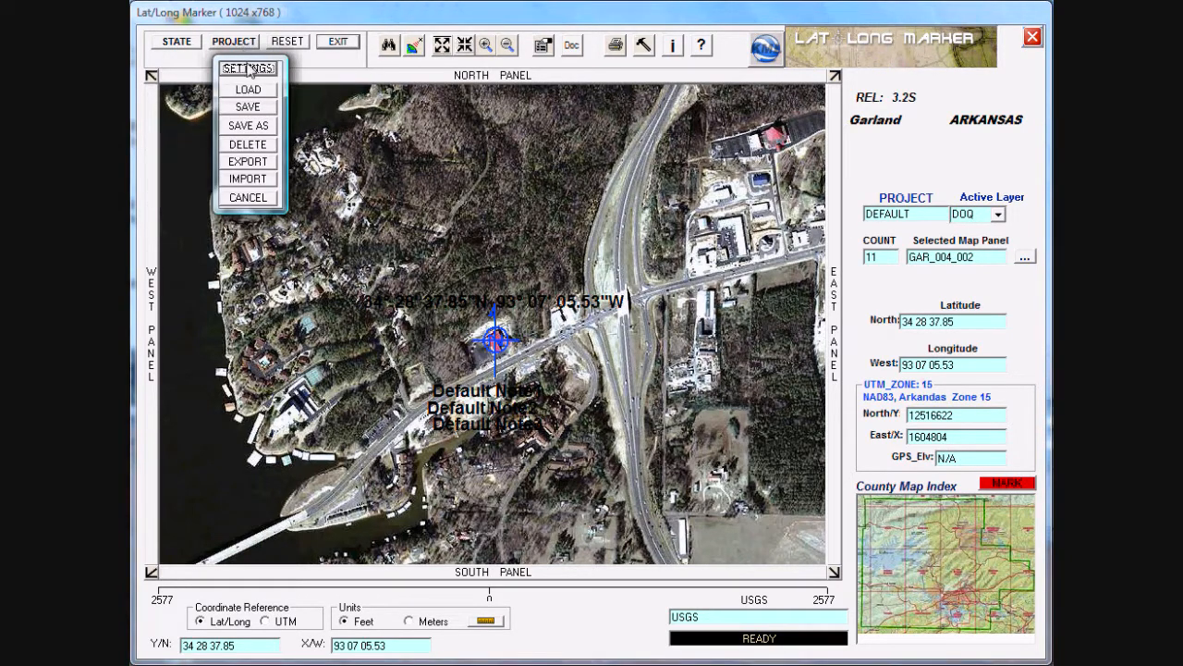
pyautogui.click(248, 72)
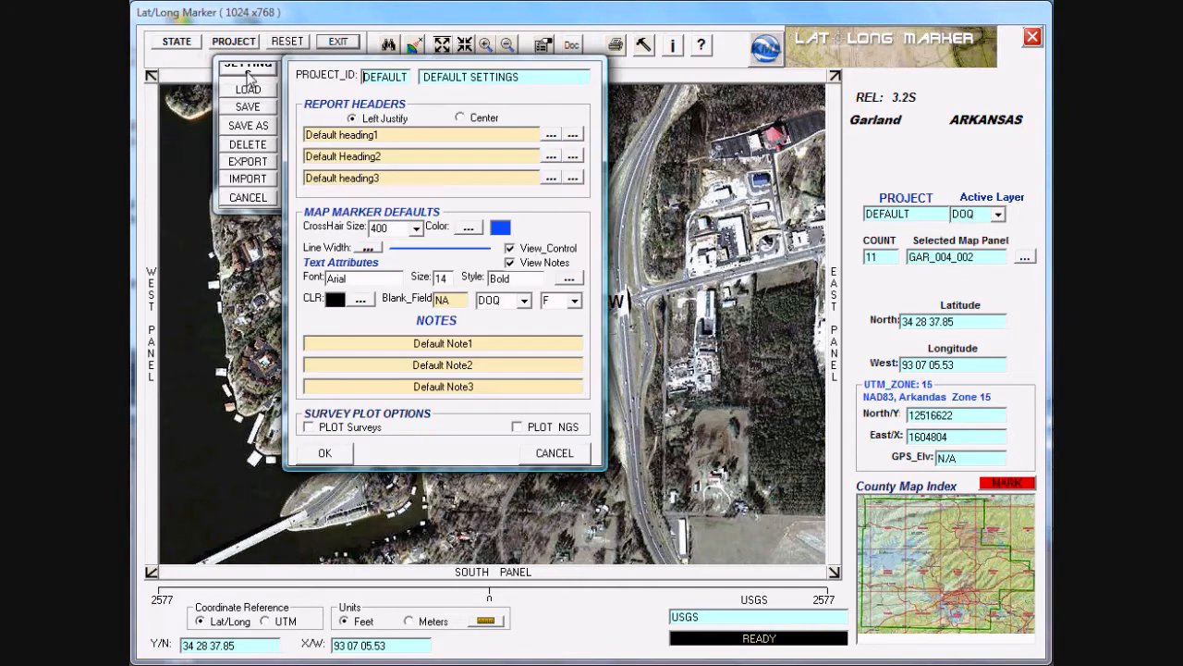
pyautogui.click(381, 134)
pyautogui.write('A')
# Step: Replace the second report header with the company's street address and the third with its phone number
pyautogui.moveTo(388, 157); pyautogui.dragTo(266, 155)
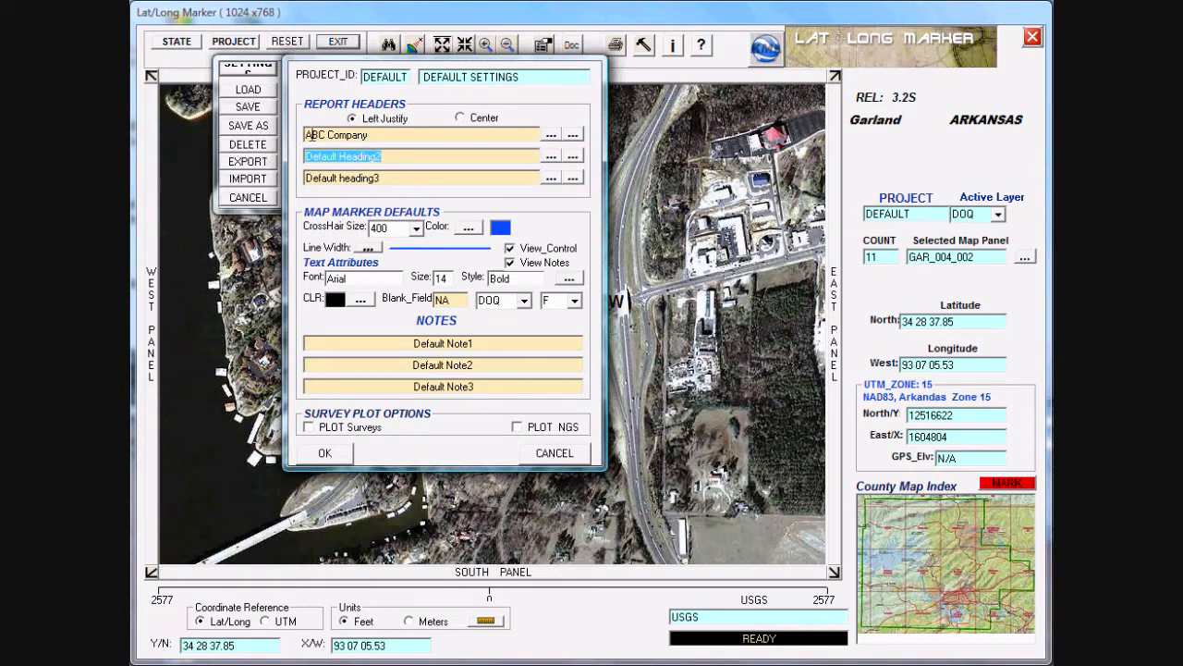
pyautogui.write('123 Indian Land Hot Spring AR')
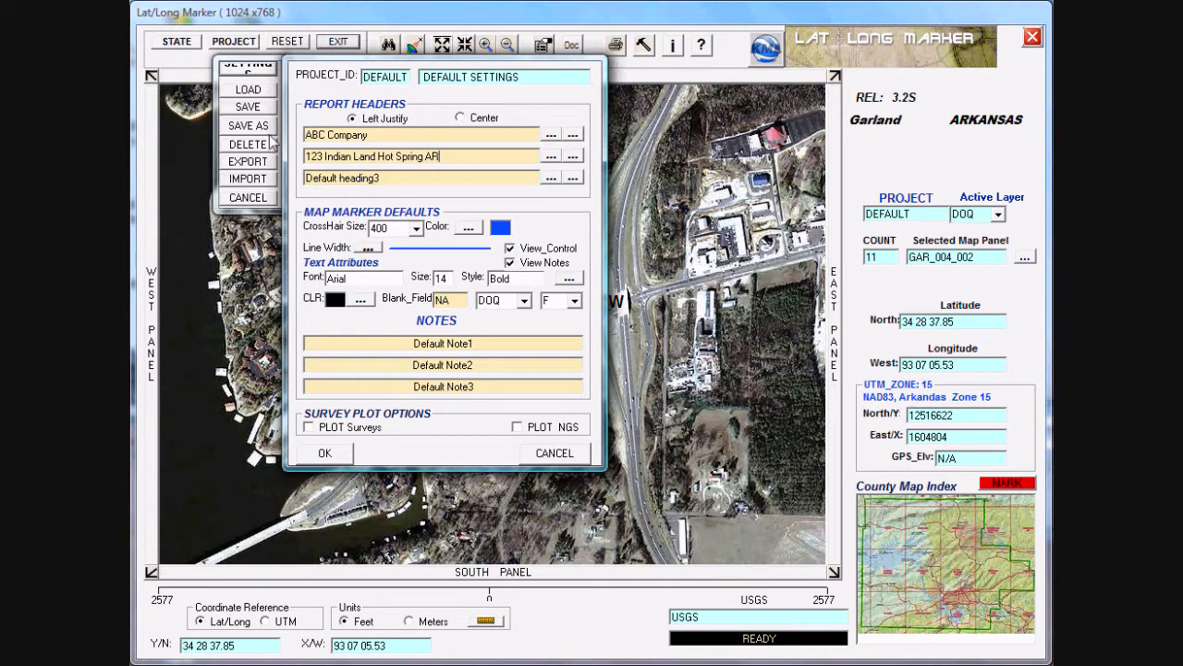
pyautogui.moveTo(382, 178); pyautogui.dragTo(290, 177)
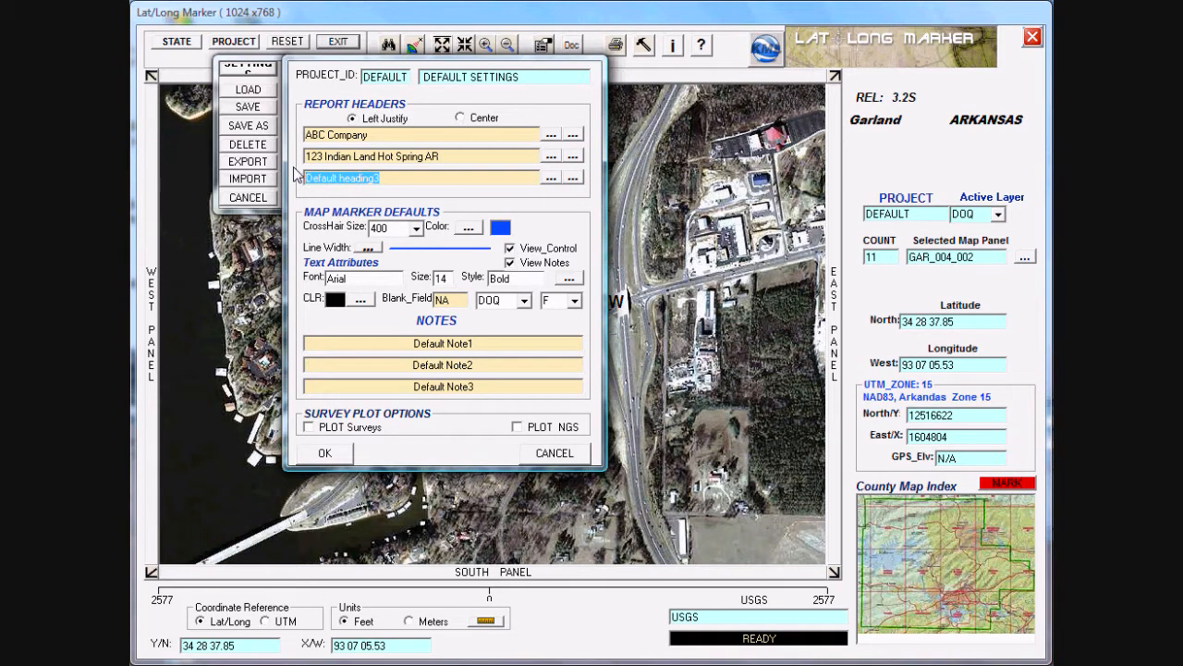
pyautogui.write('55')
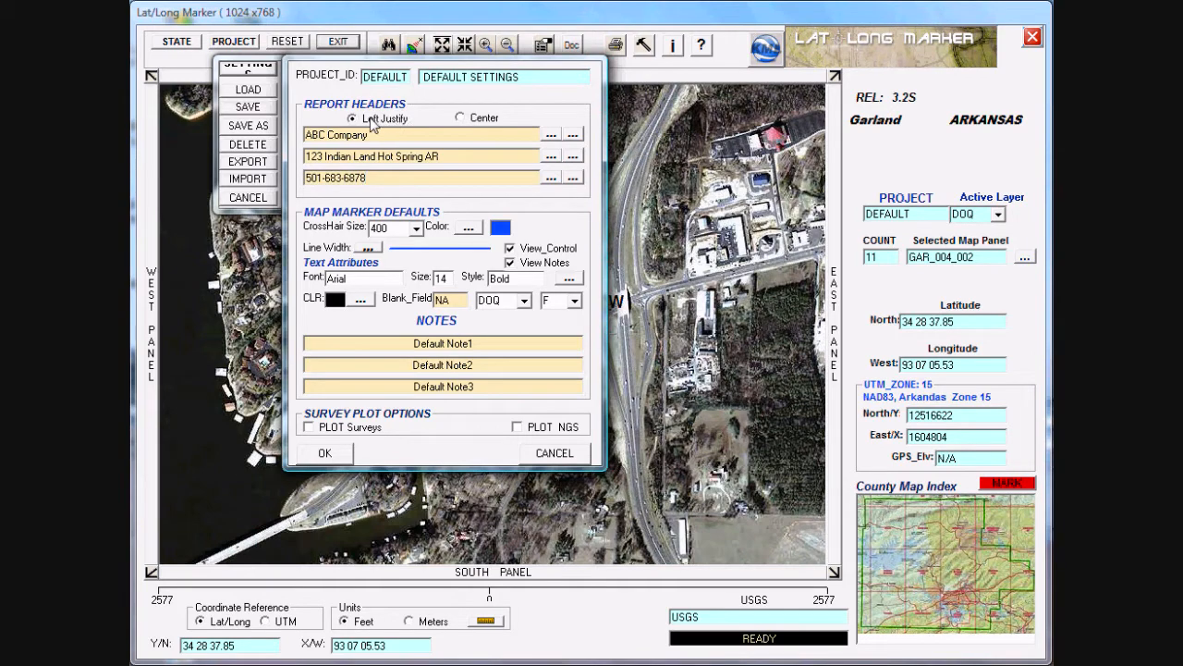
# Step: Examine the font and colour choices available for the first report header
pyautogui.click(551, 138)
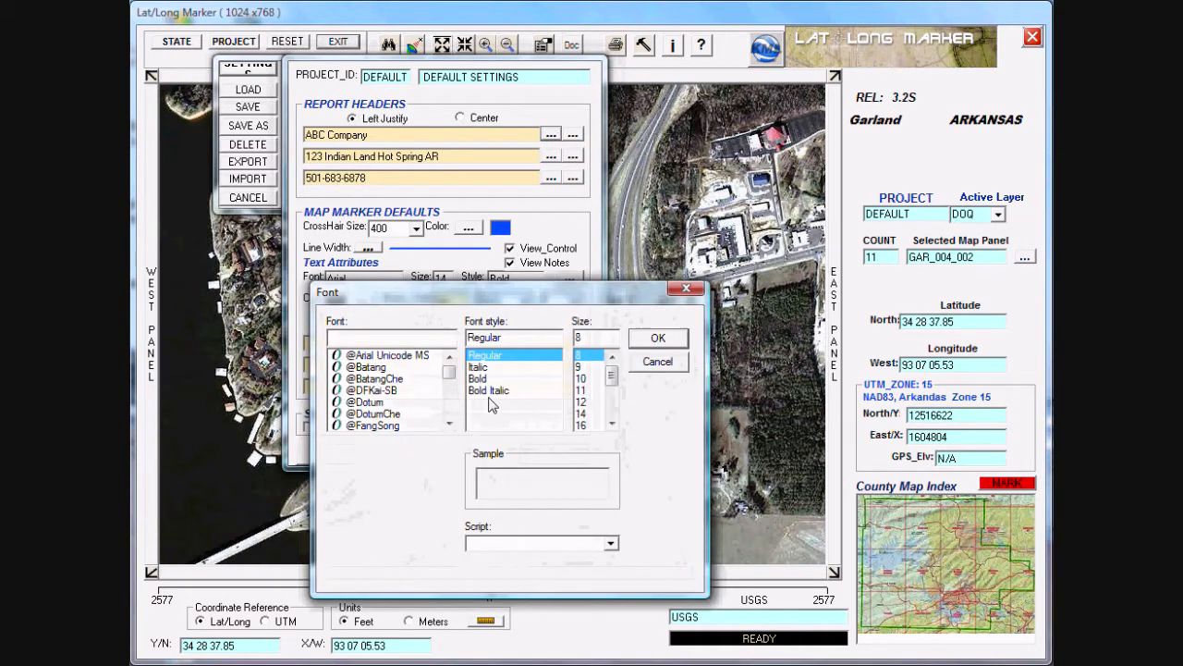
pyautogui.click(643, 365)
pyautogui.click(573, 134)
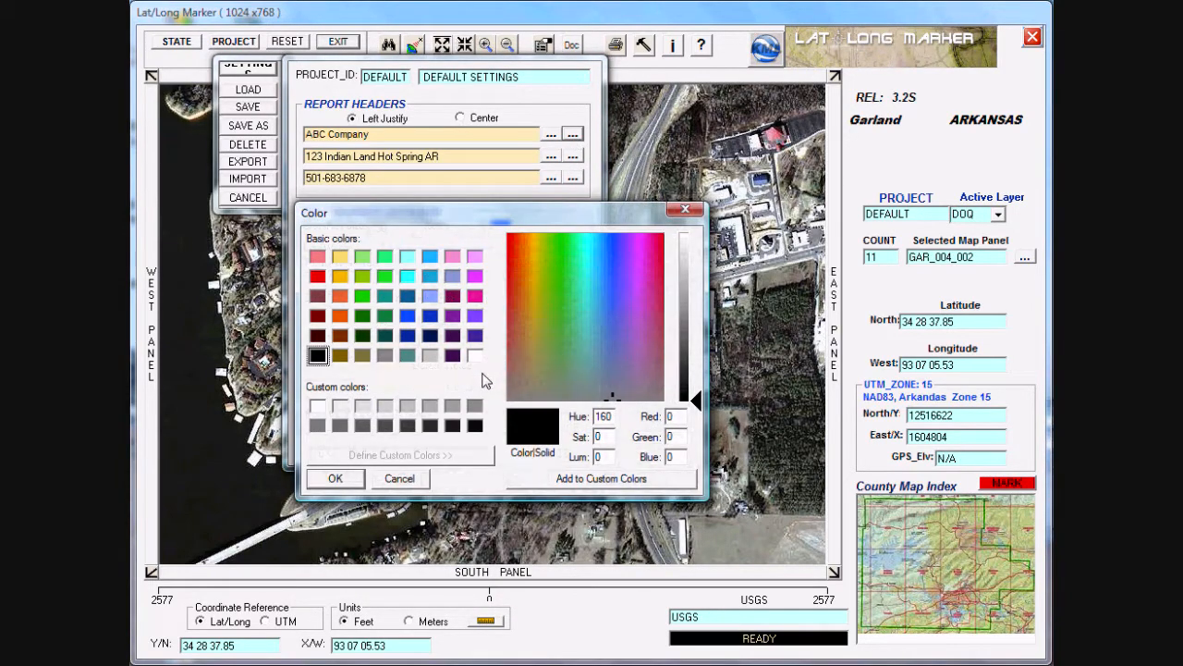
pyautogui.click(400, 479)
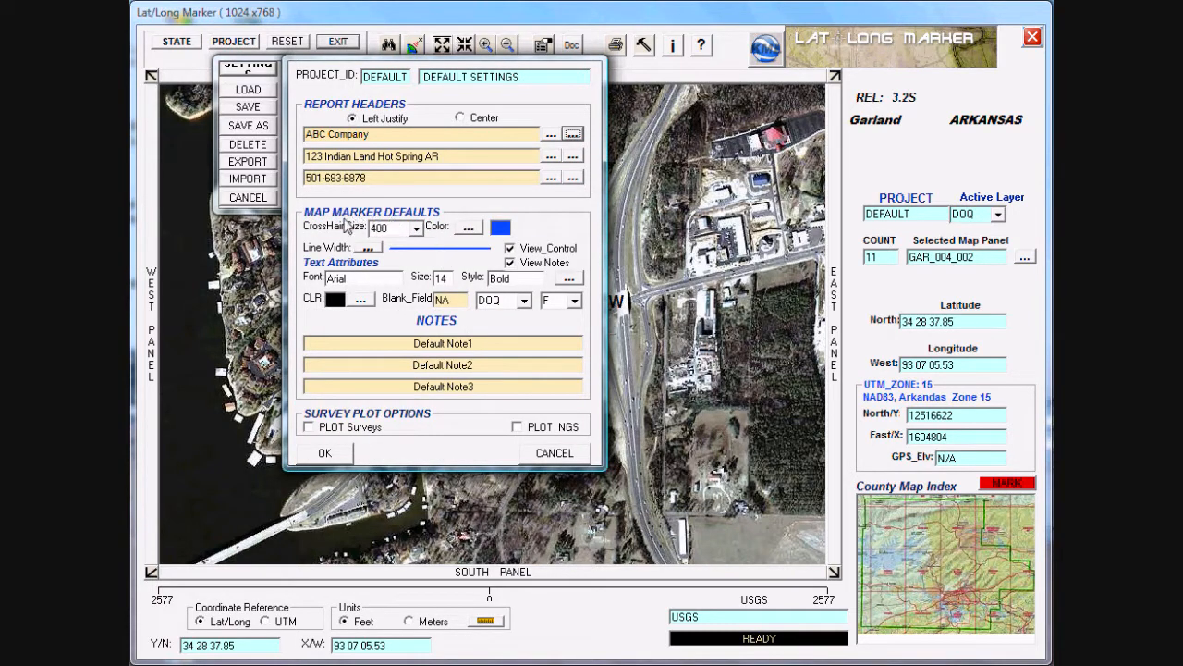
# Step: Review the available crosshair sizes and set the map marker line width to 2
pyautogui.click(416, 228)
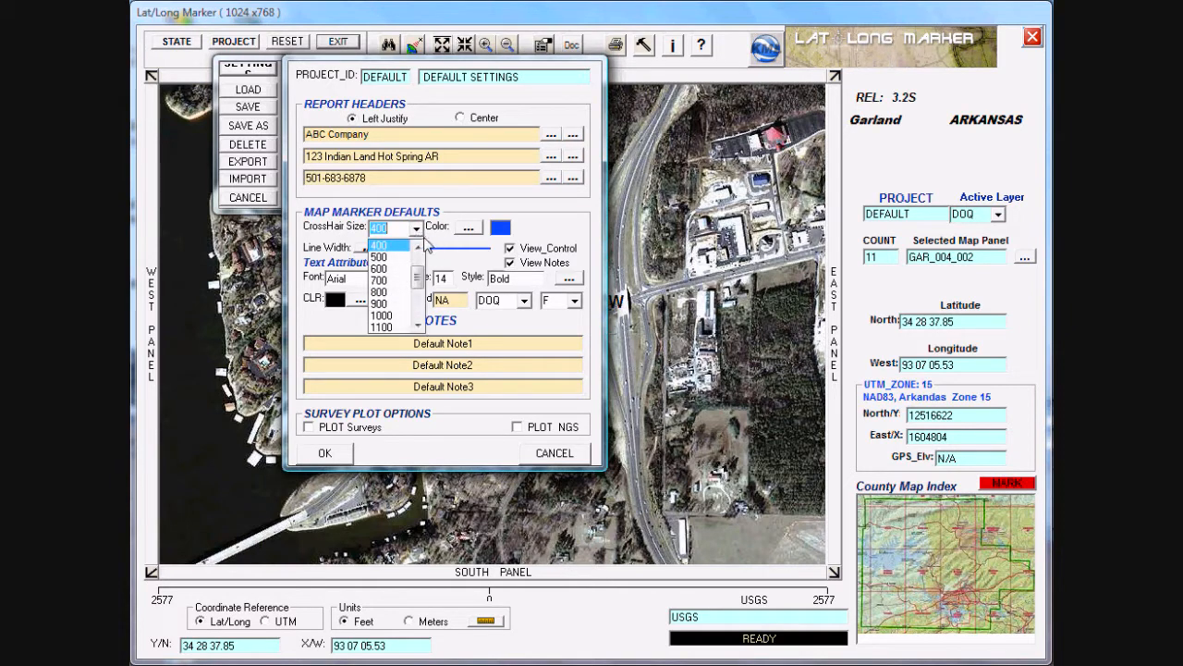
pyautogui.moveTo(417, 280)
pyautogui.mouseDown()
pyautogui.moveTo(421, 310)
pyautogui.moveTo(420, 259)
pyautogui.mouseUp()
pyautogui.click(530, 229)
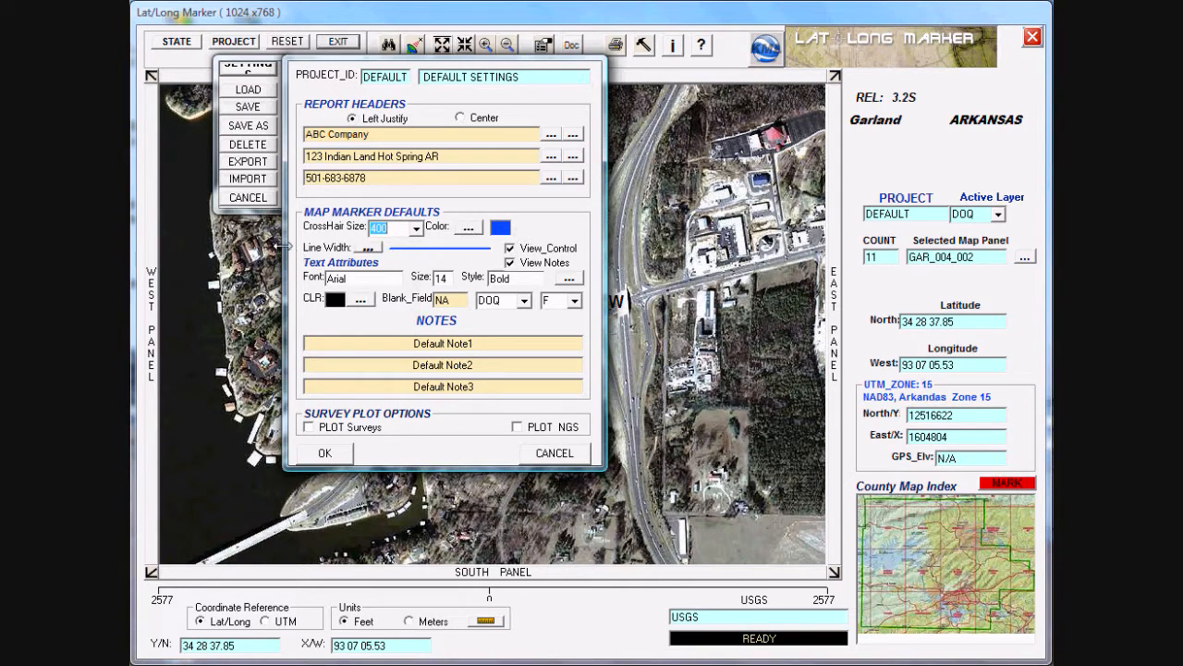
pyautogui.click(369, 248)
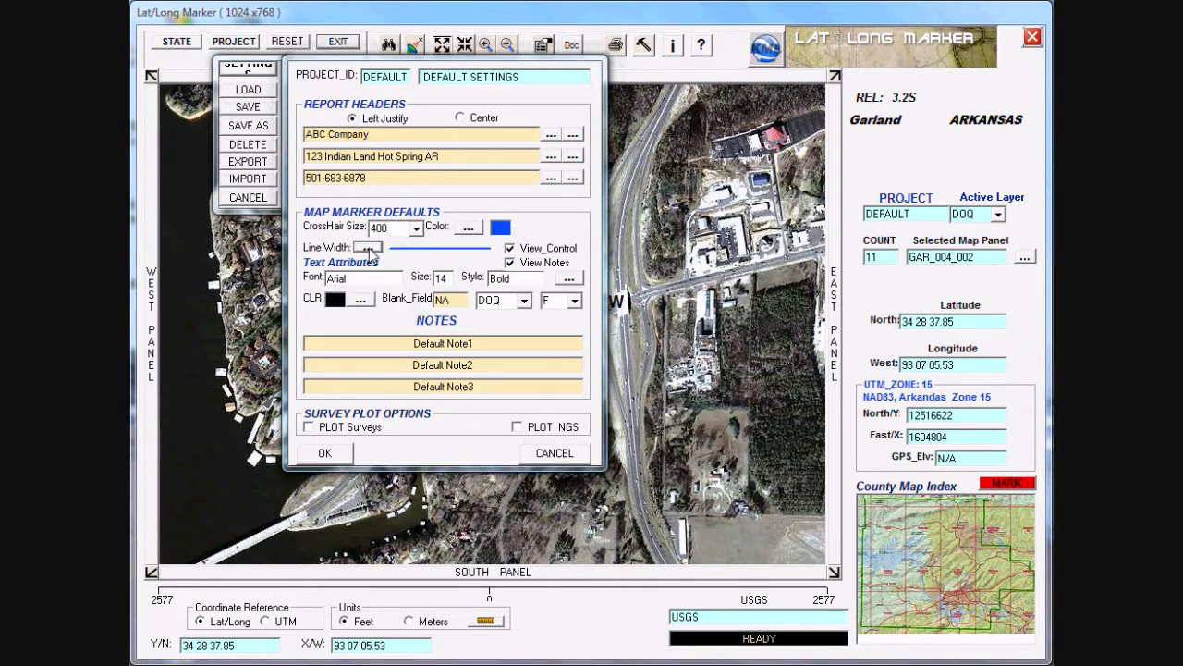
pyautogui.click(654, 145)
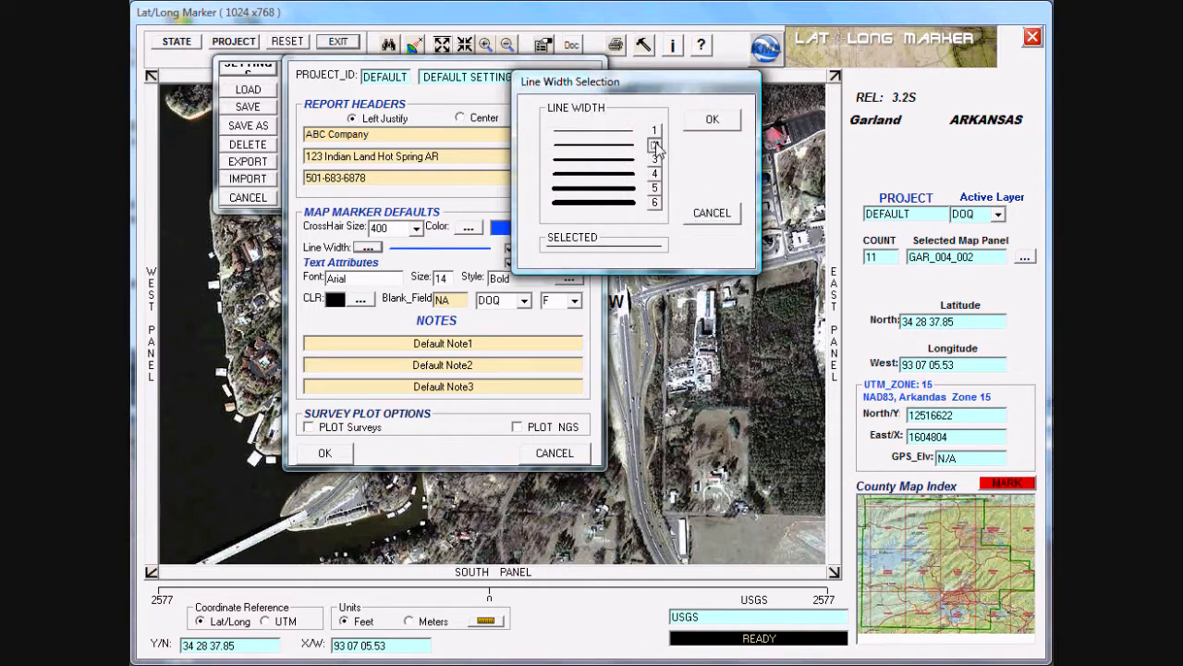
pyautogui.click(711, 120)
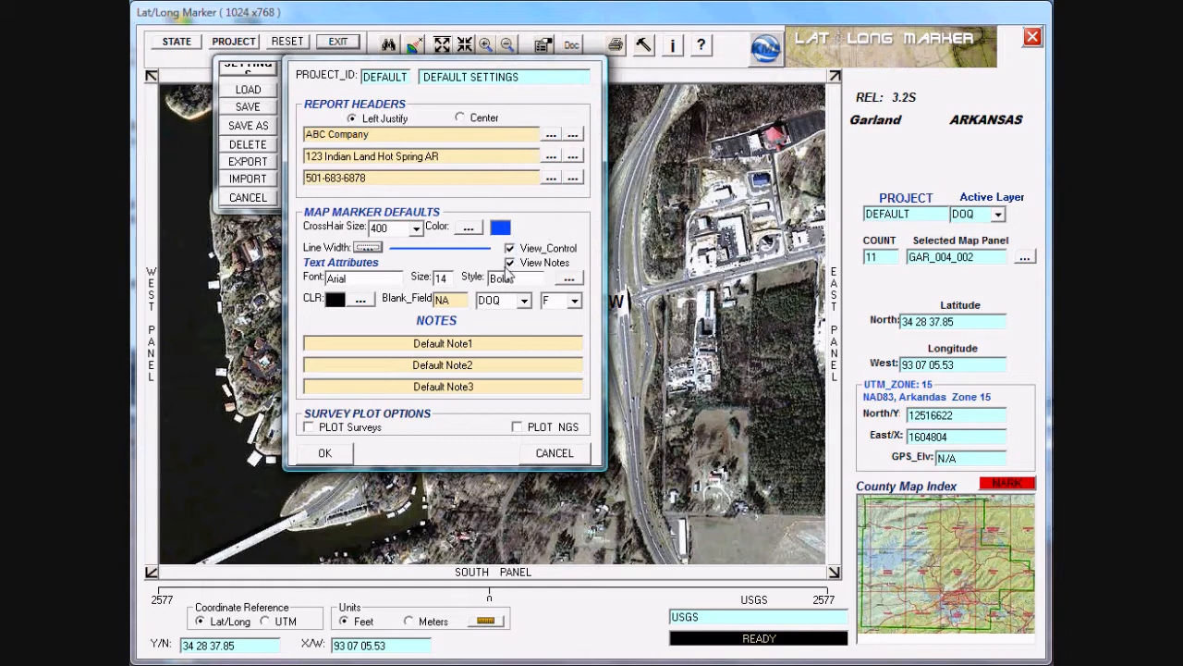
# Step: Set the map marker text colour to the orange basic colour
pyautogui.click(367, 302)
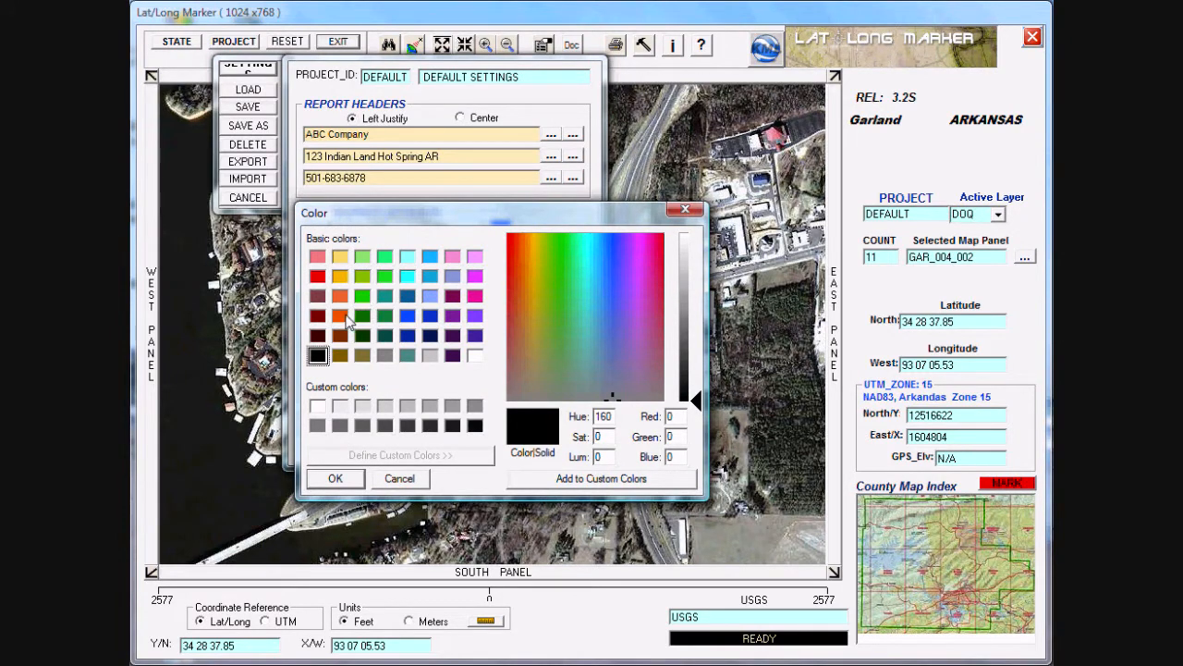
pyautogui.click(344, 280)
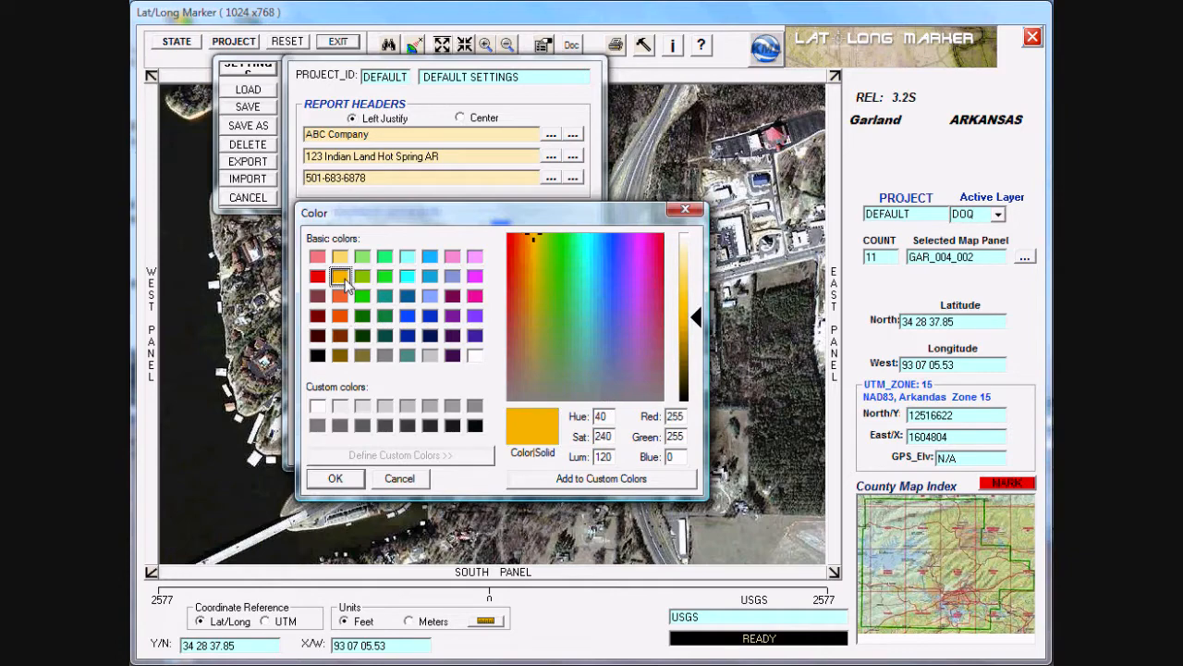
pyautogui.click(335, 478)
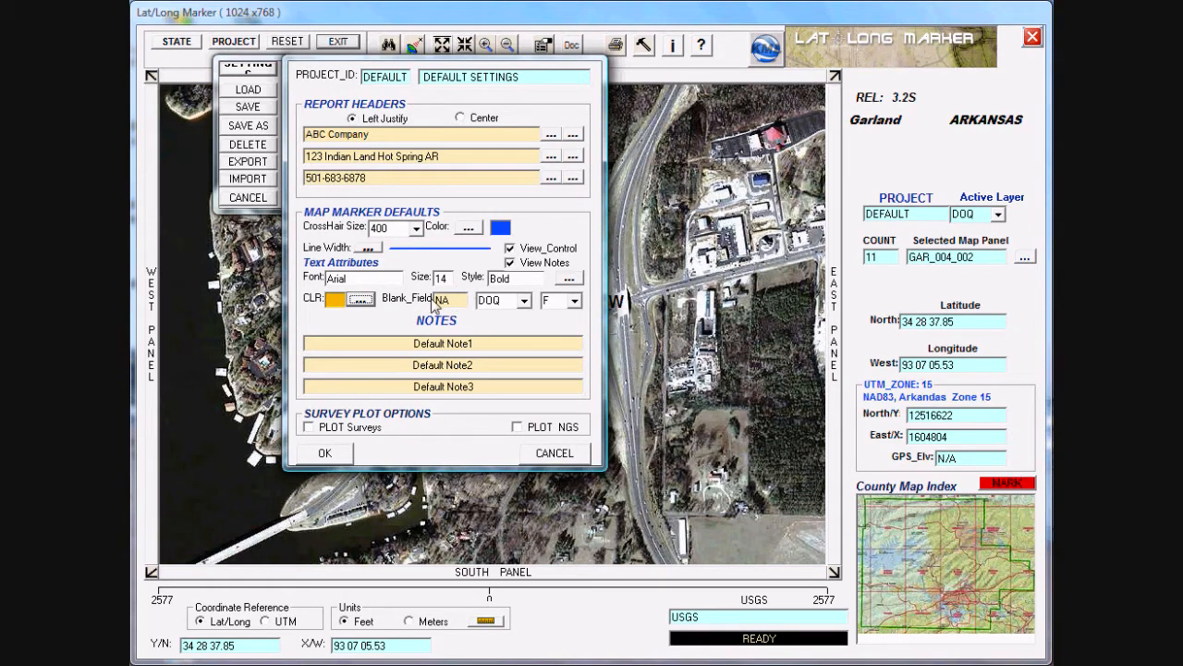
# Step: Select DOQ as the default map layer and F as the default unit in the map marker defaults
pyautogui.click(523, 301)
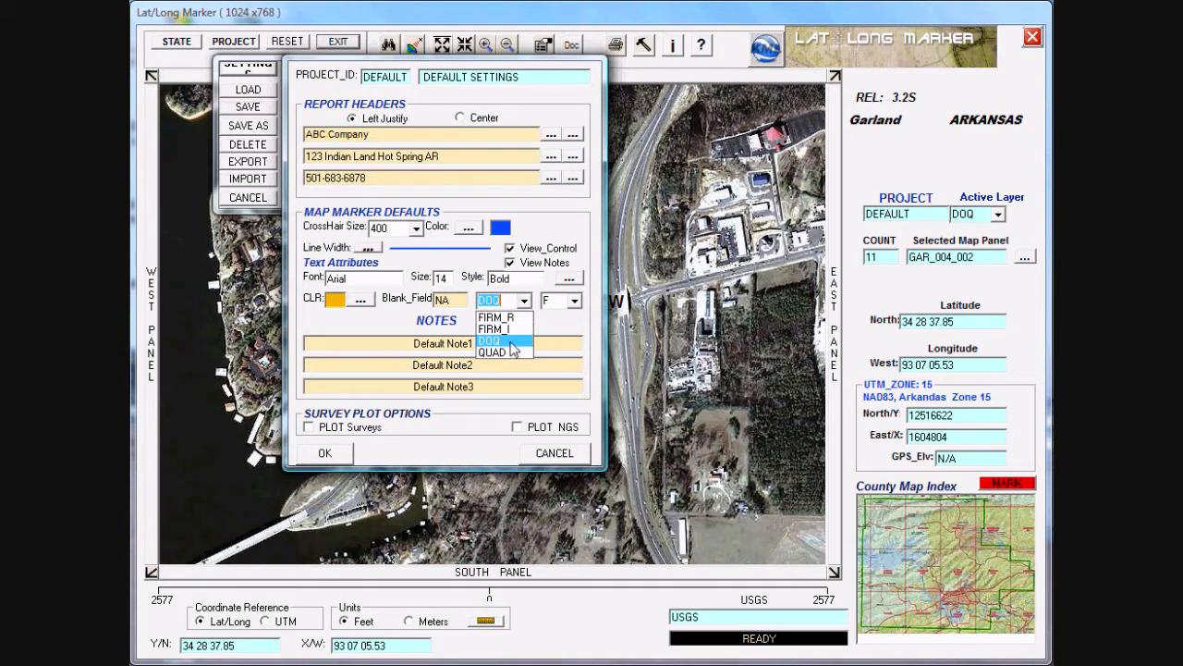
pyautogui.click(514, 347)
pyautogui.click(575, 303)
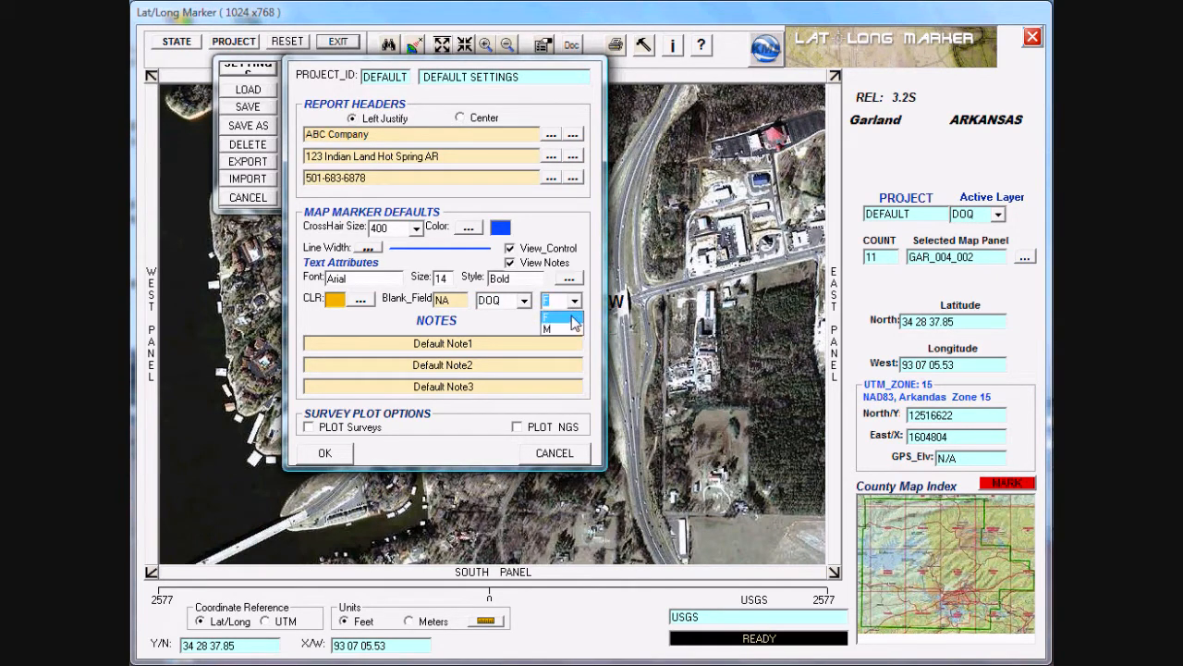
pyautogui.click(573, 318)
# Step: Clear all three default notes, turn off View Notes and apply the project settings
pyautogui.click(502, 343)
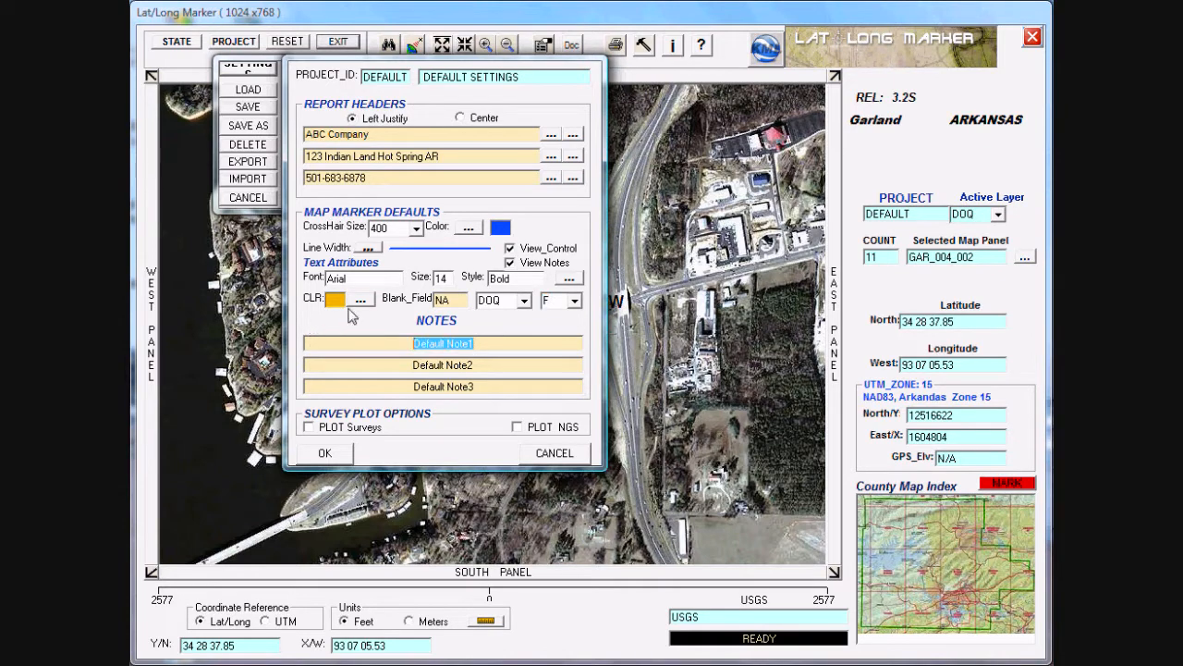
pyautogui.press('Delete')
pyautogui.click(370, 364)
pyautogui.press('Delete')
pyautogui.click(307, 384)
pyautogui.press('Delete')
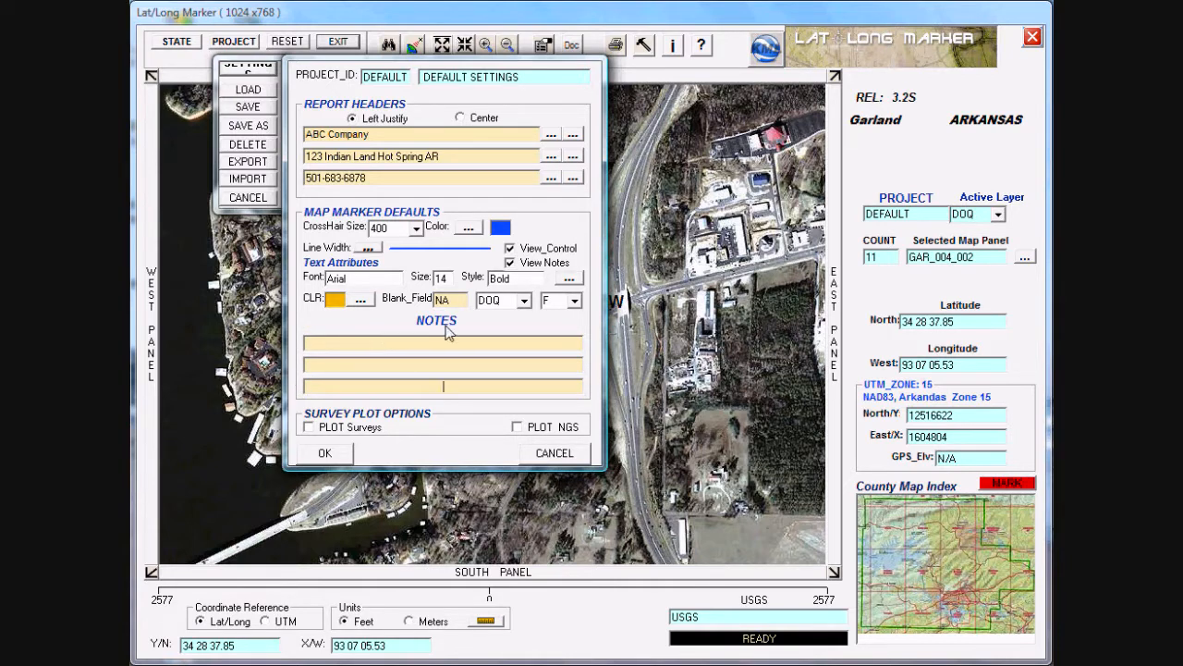
pyautogui.click(510, 264)
pyautogui.click(335, 457)
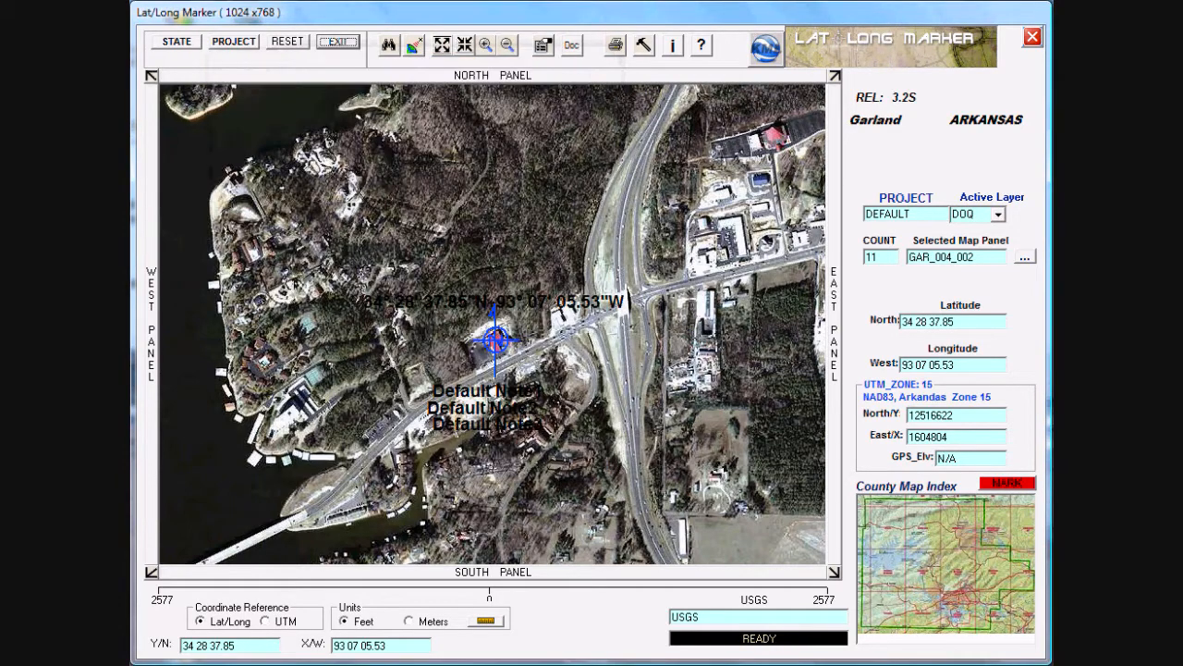
# Step: Save the project as DEFAULT with its existing description and mark the current location again
pyautogui.click(236, 44)
pyautogui.click(248, 107)
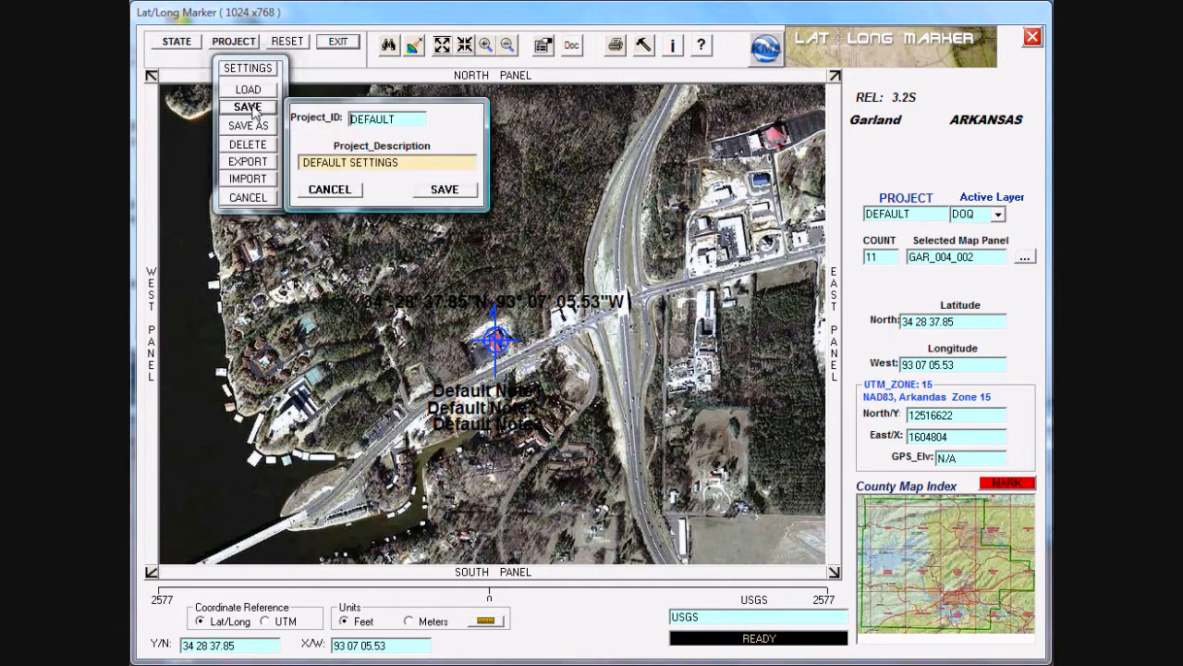
pyautogui.click(434, 191)
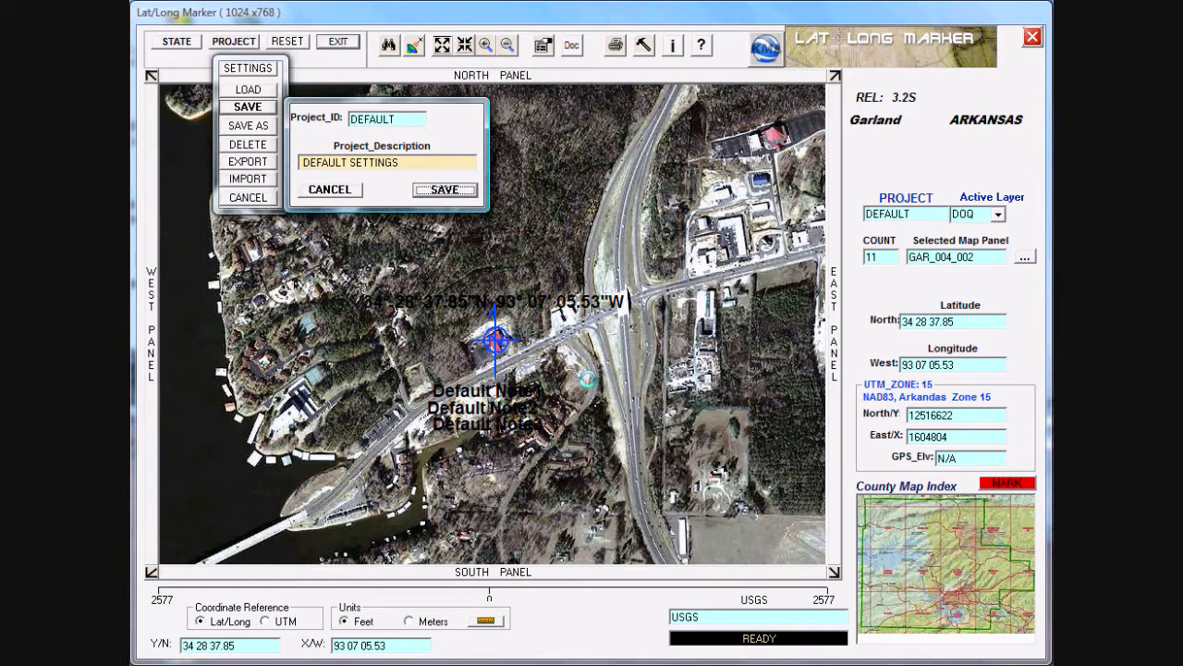
pyautogui.click(1006, 483)
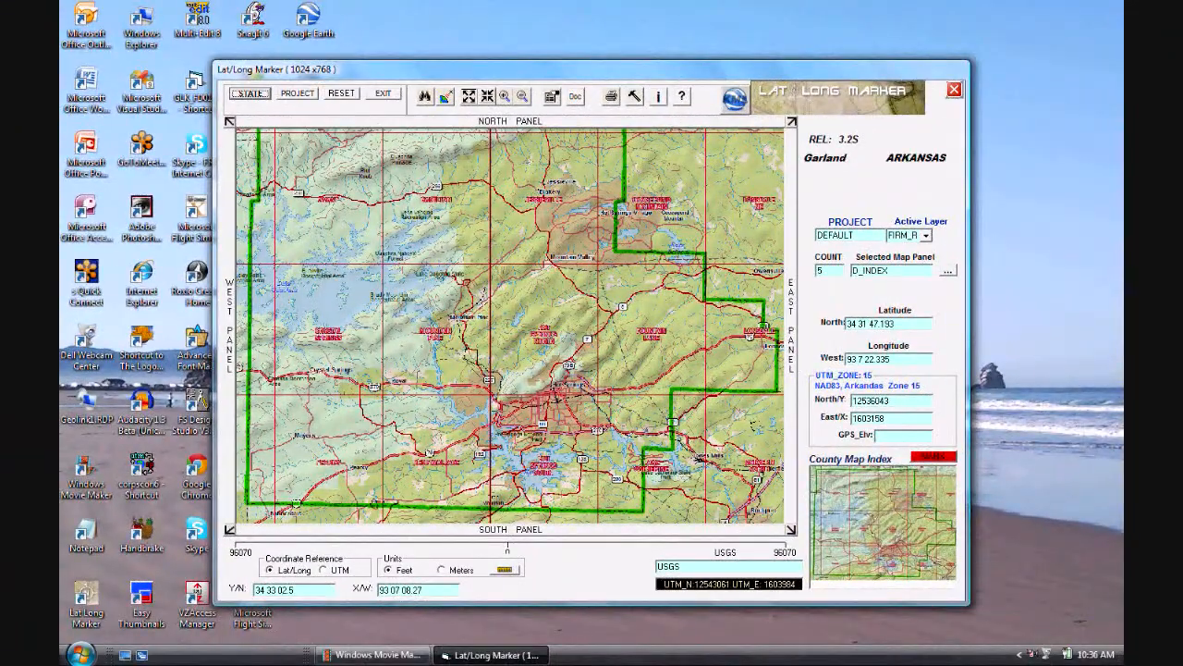
# Step: Mark the spot near Hot Springs on the index map at 34 28 38.36 north, 93 06 37.31 west
pyautogui.click(488, 98)
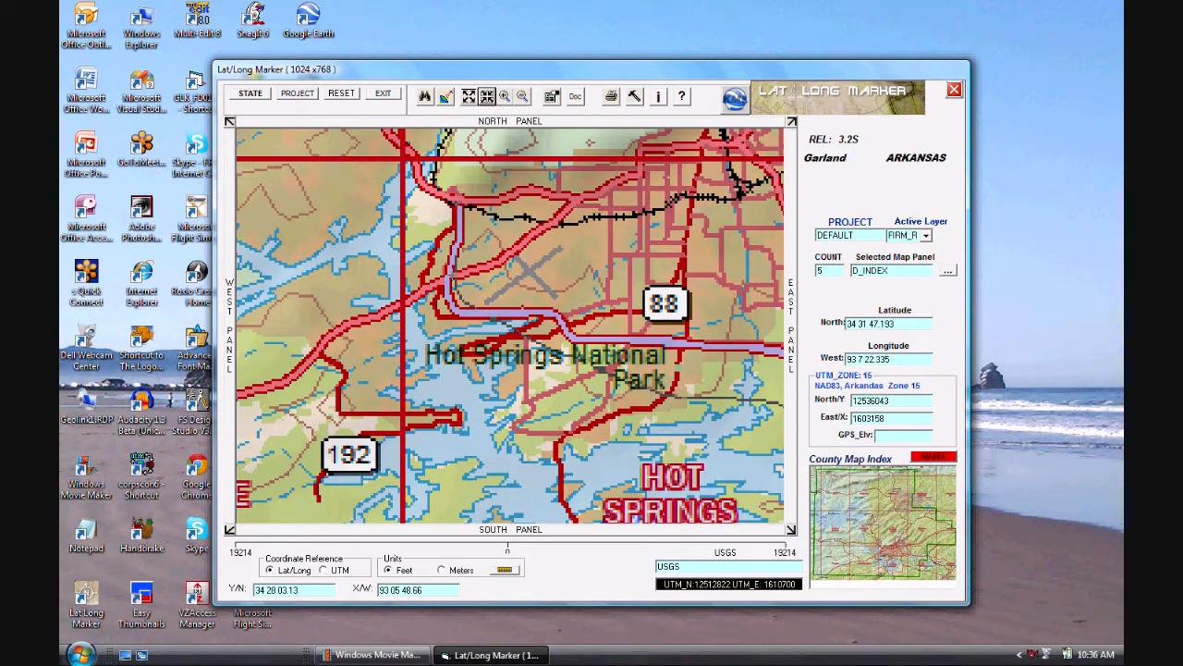
pyautogui.click(452, 271)
pyautogui.click(950, 462)
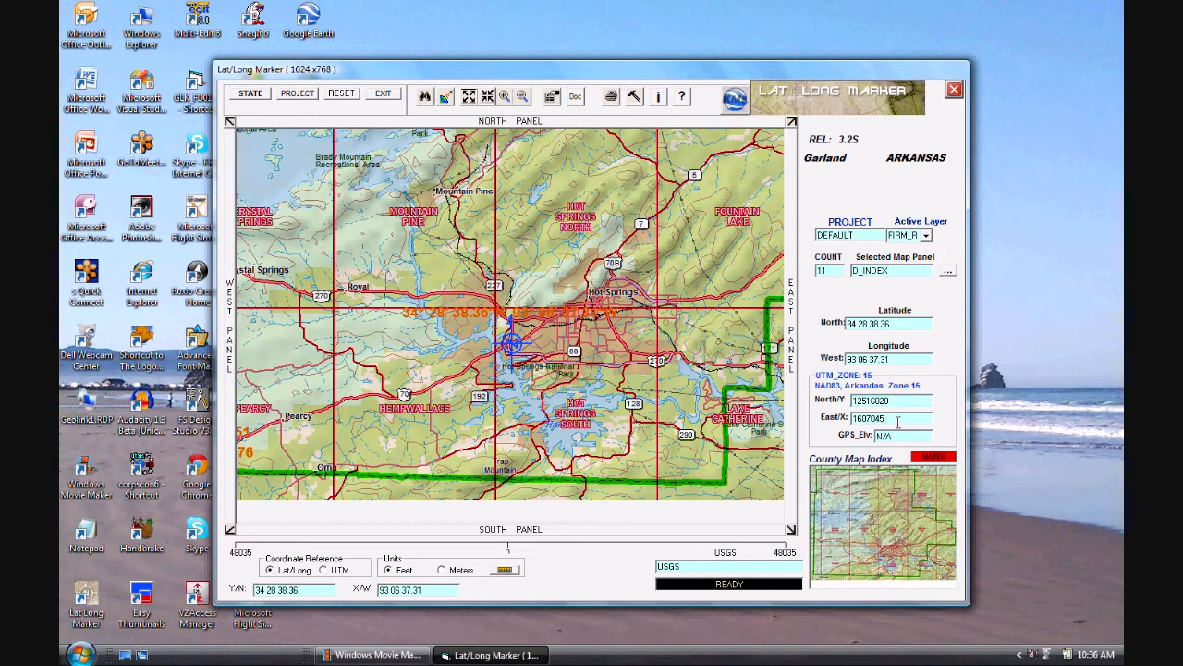
# Step: Load the GAR_004_002 - DOQ aerial panel and mark the buildings north of the runway at 34 28 44.35 north, 93 06 27.15 west
pyautogui.click(947, 271)
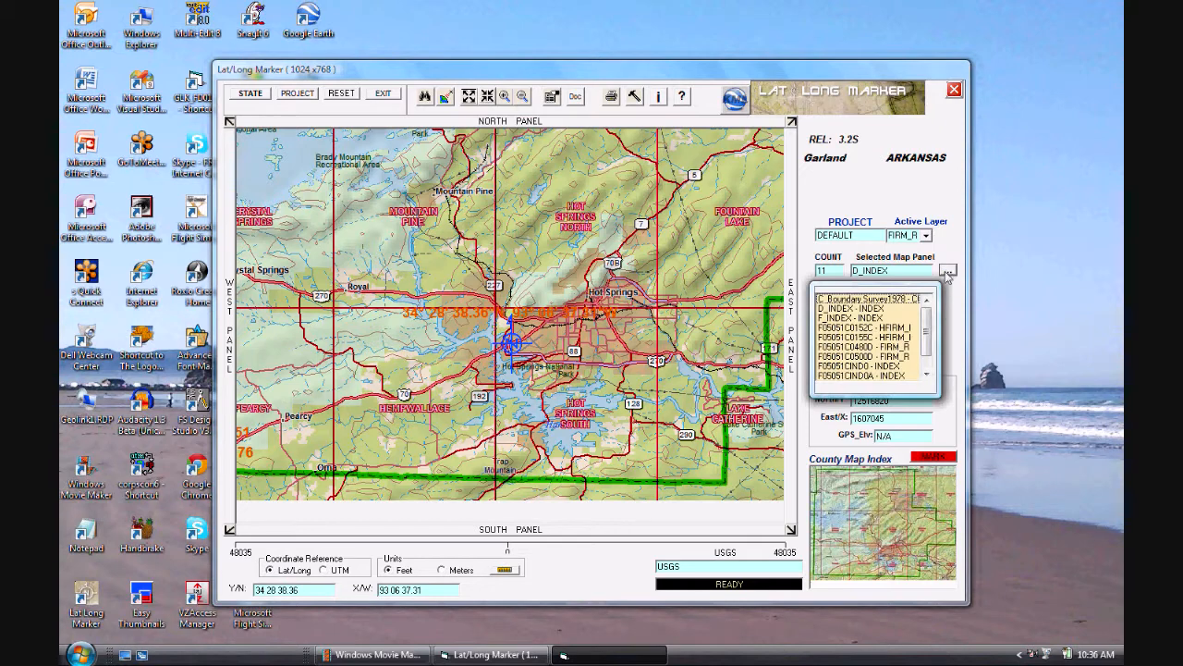
pyautogui.moveTo(929, 332); pyautogui.dragTo(928, 352)
pyautogui.click(894, 366)
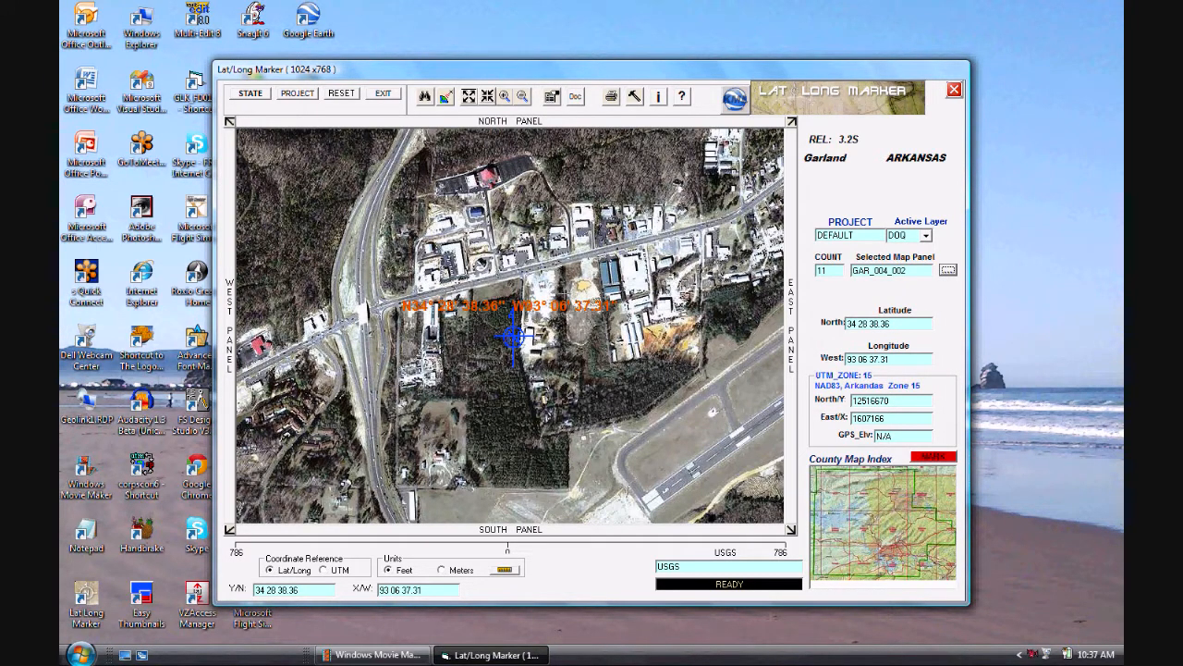
pyautogui.click(588, 283)
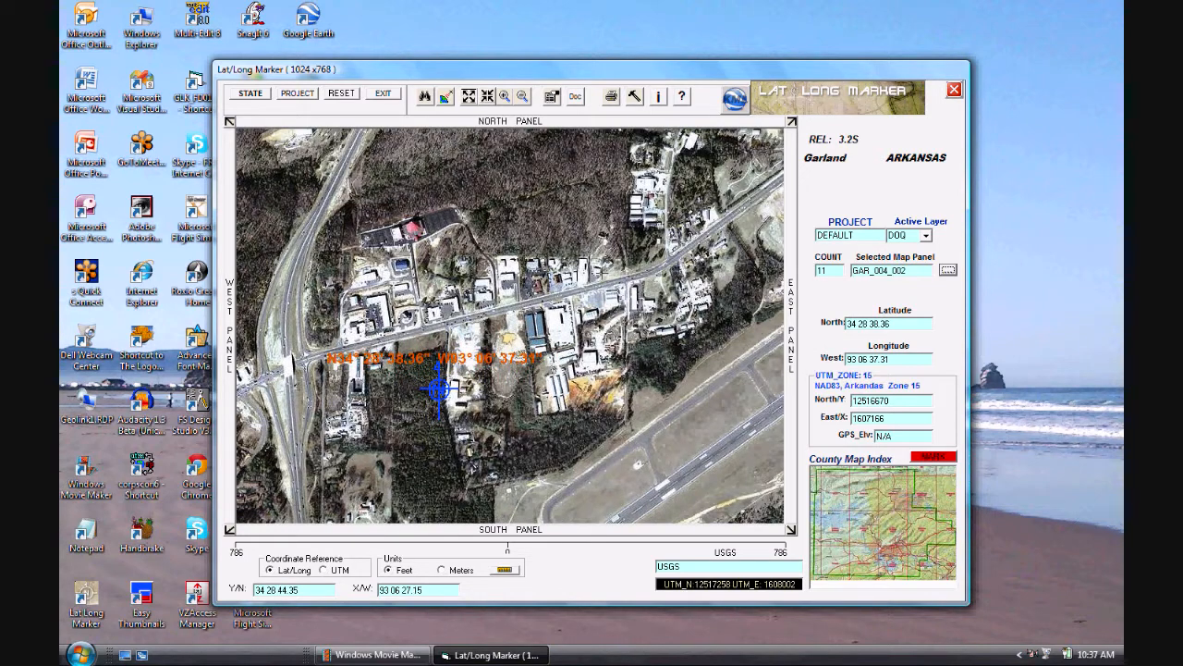
pyautogui.click(942, 455)
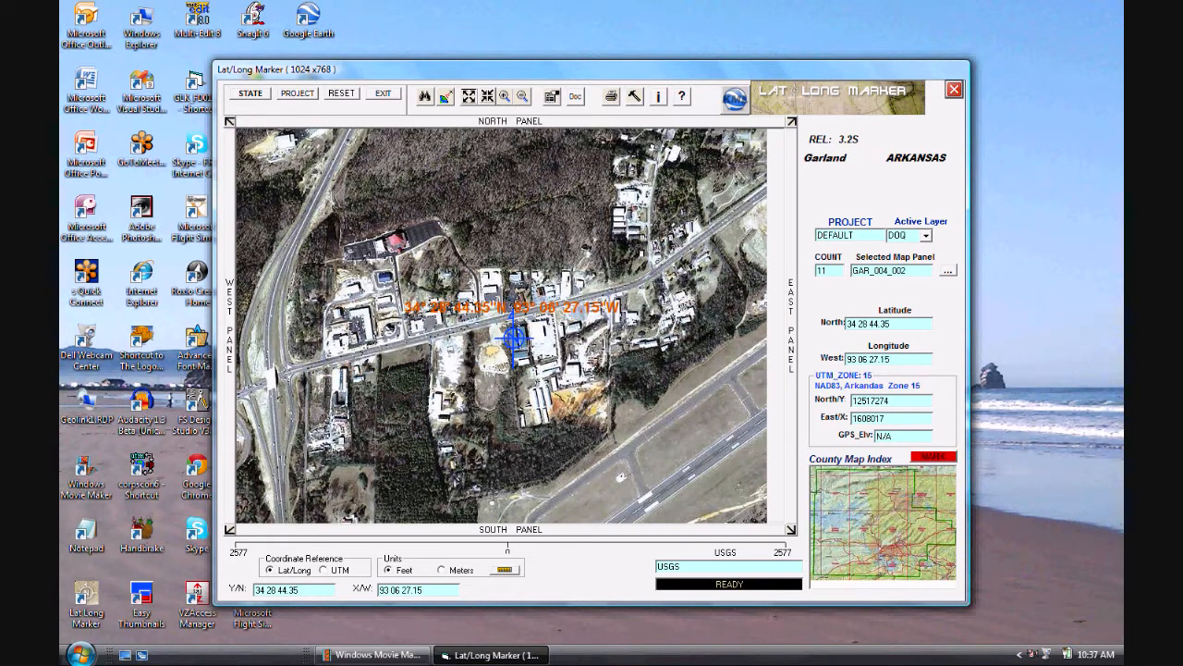
# Step: Load the F05051C0480D - FIRM_R flood map panel for the marked location
pyautogui.click(948, 270)
pyautogui.scroll(-2, 926, 333)
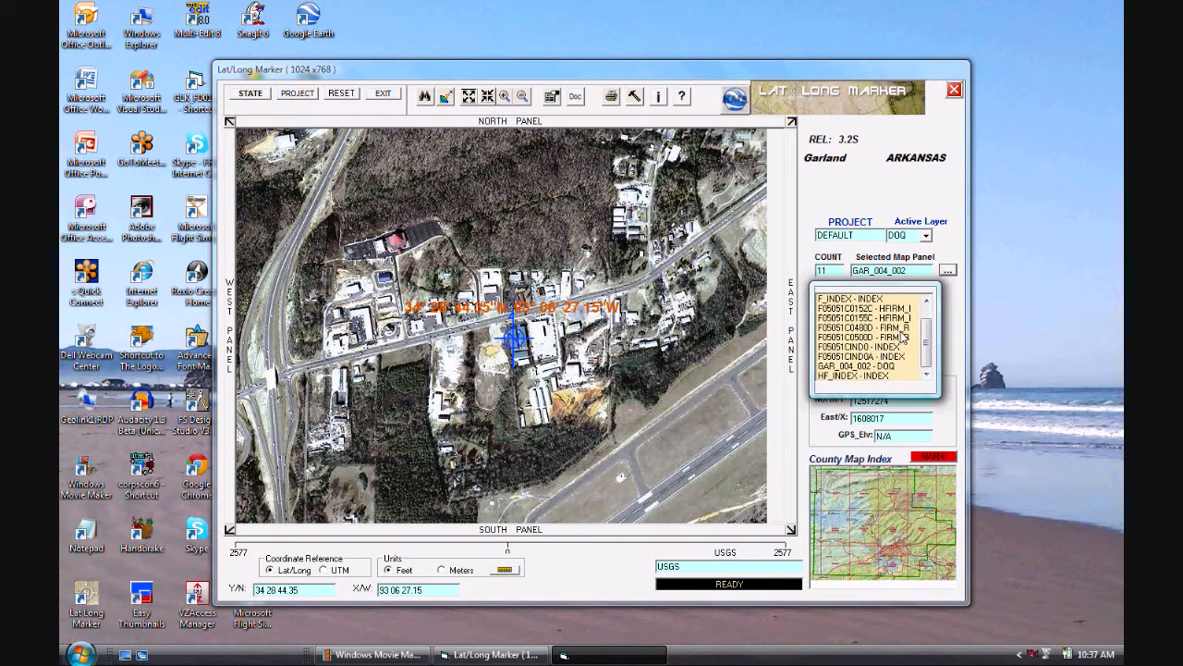
pyautogui.click(902, 330)
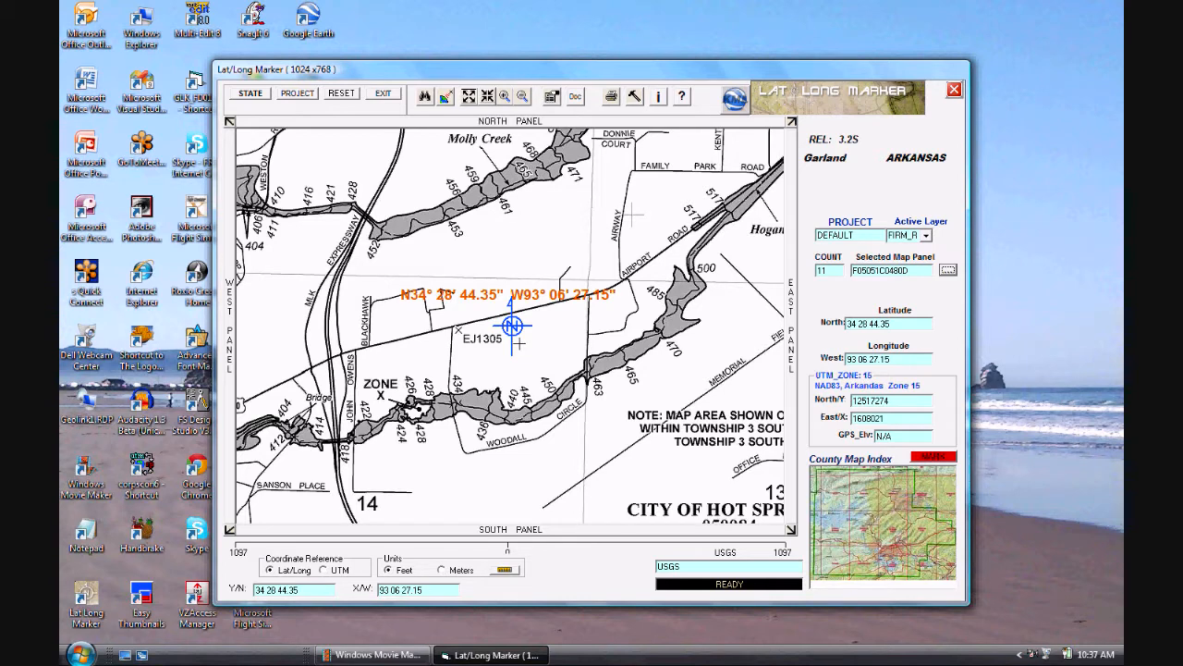
# Step: Mark the lakeside spot near Private Drive on the flood map at 34 28 31.30 north, 93 07 22.41 west
pyautogui.click(362, 359)
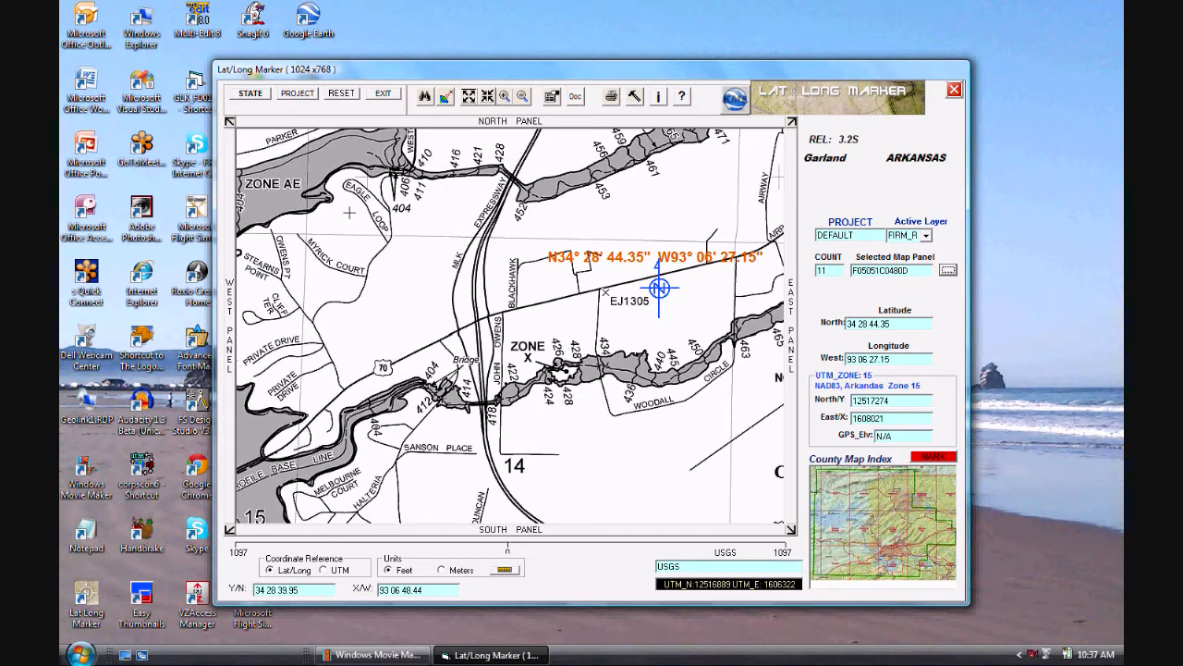
pyautogui.click(413, 203)
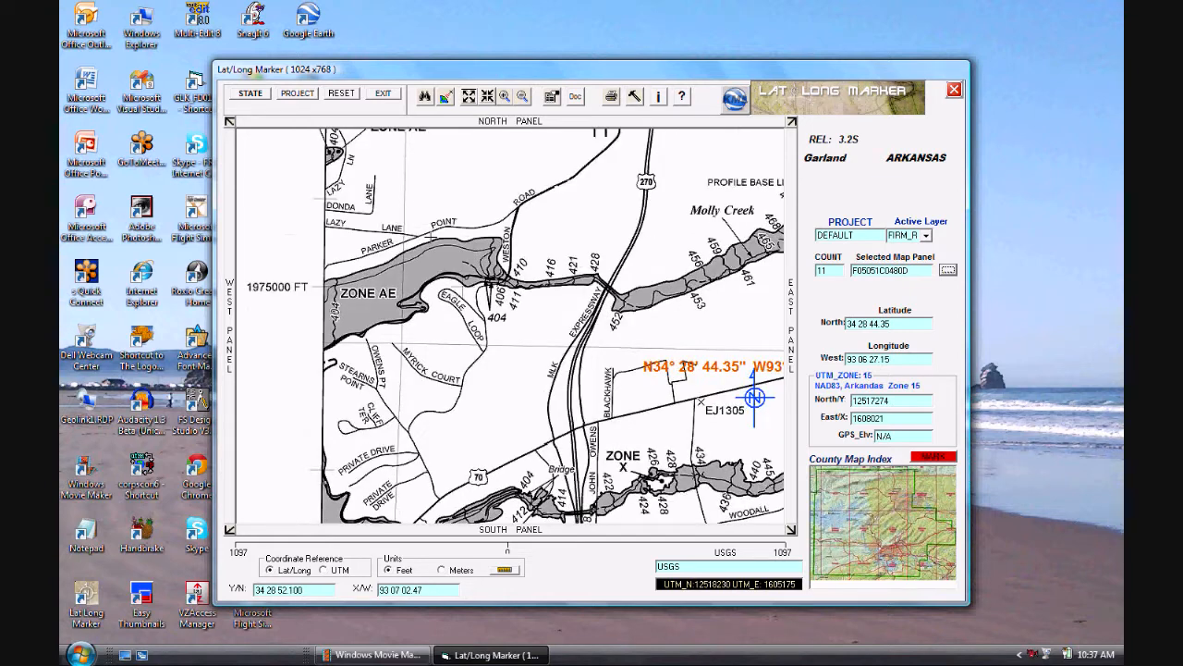
pyautogui.click(406, 409)
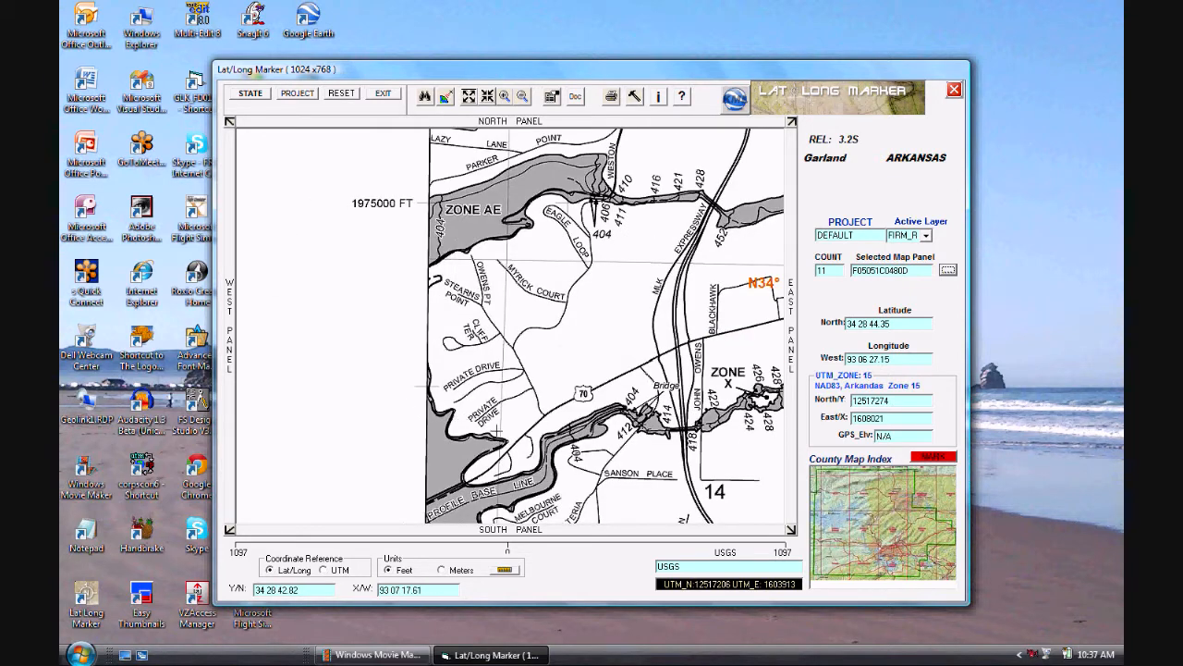
pyautogui.click(476, 420)
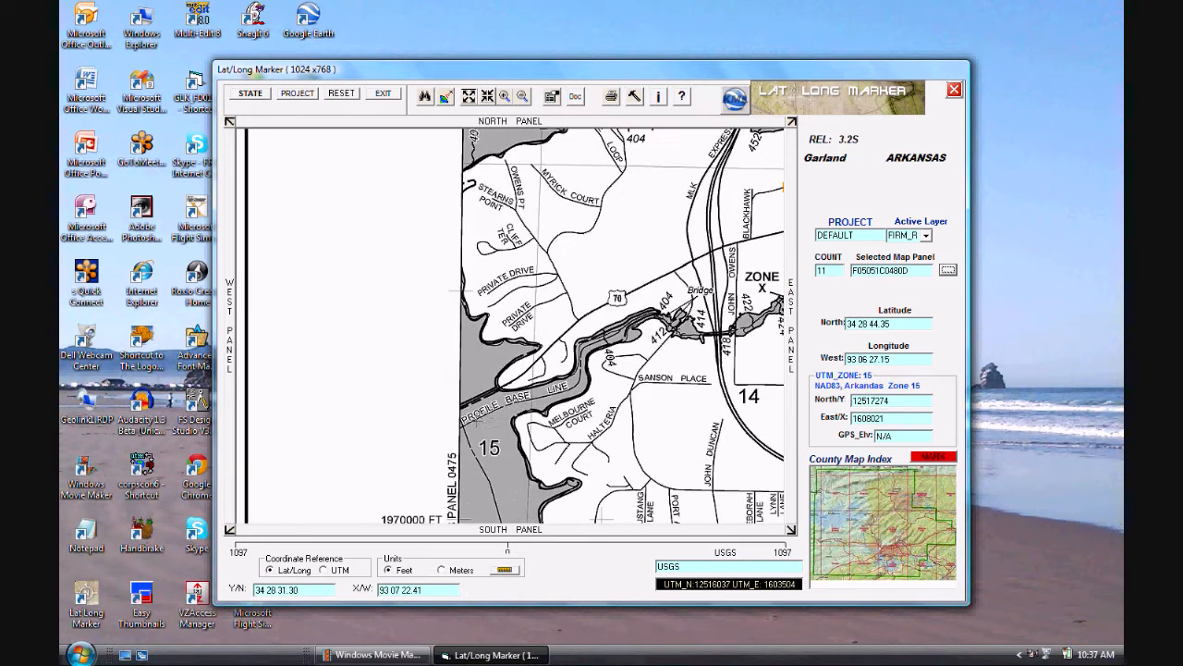
pyautogui.click(941, 457)
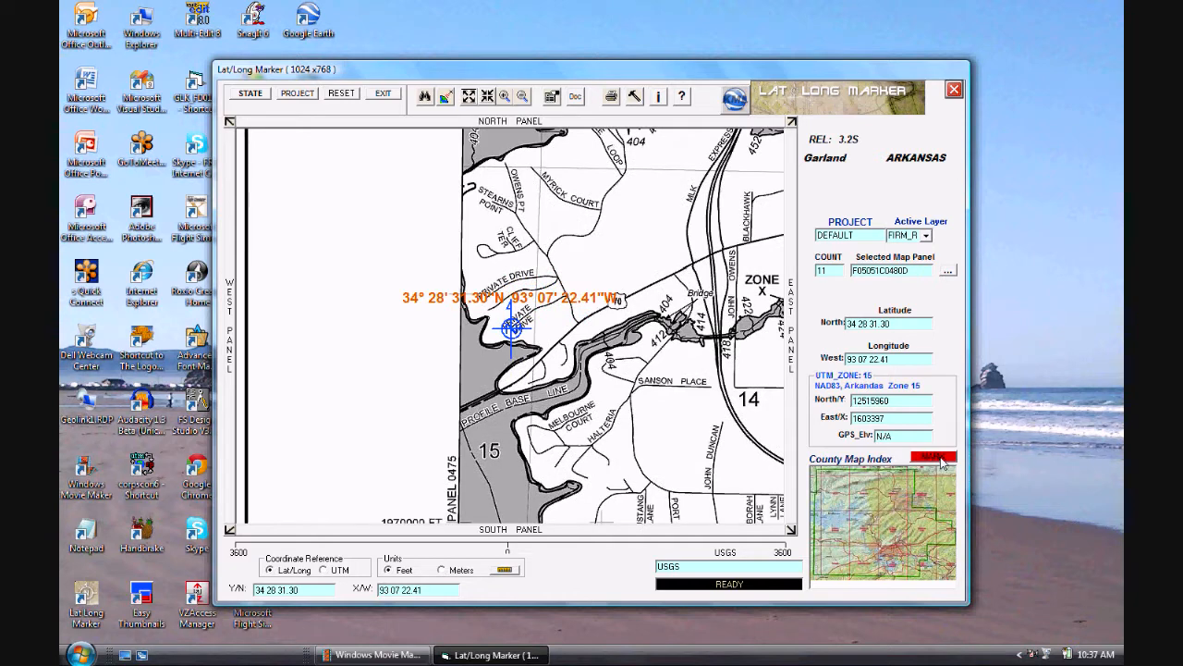
# Step: Load the GAR_004_002 aerial panel of the DOQ layer for the marked lakeside location
pyautogui.click(947, 270)
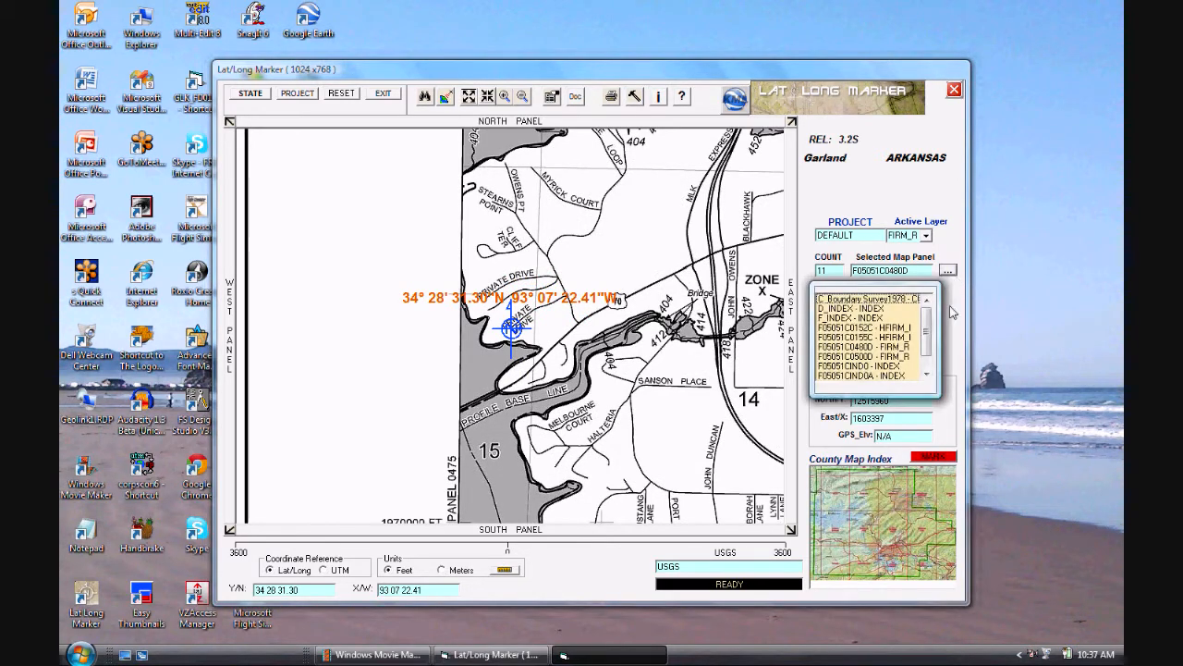
pyautogui.click(925, 373)
pyautogui.click(925, 374)
pyautogui.click(888, 366)
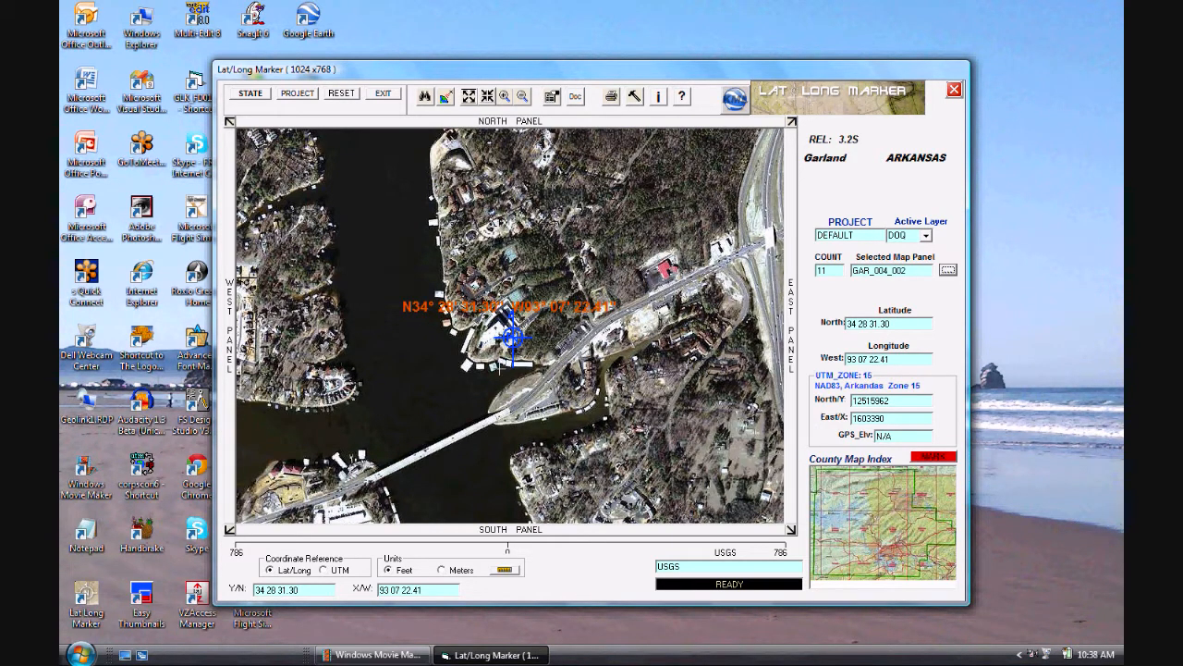
# Step: Mark the red-roofed building beside the highway on the aerial panel at 34 28 37.91 north, 93 07 05.36 west
pyautogui.click(640, 284)
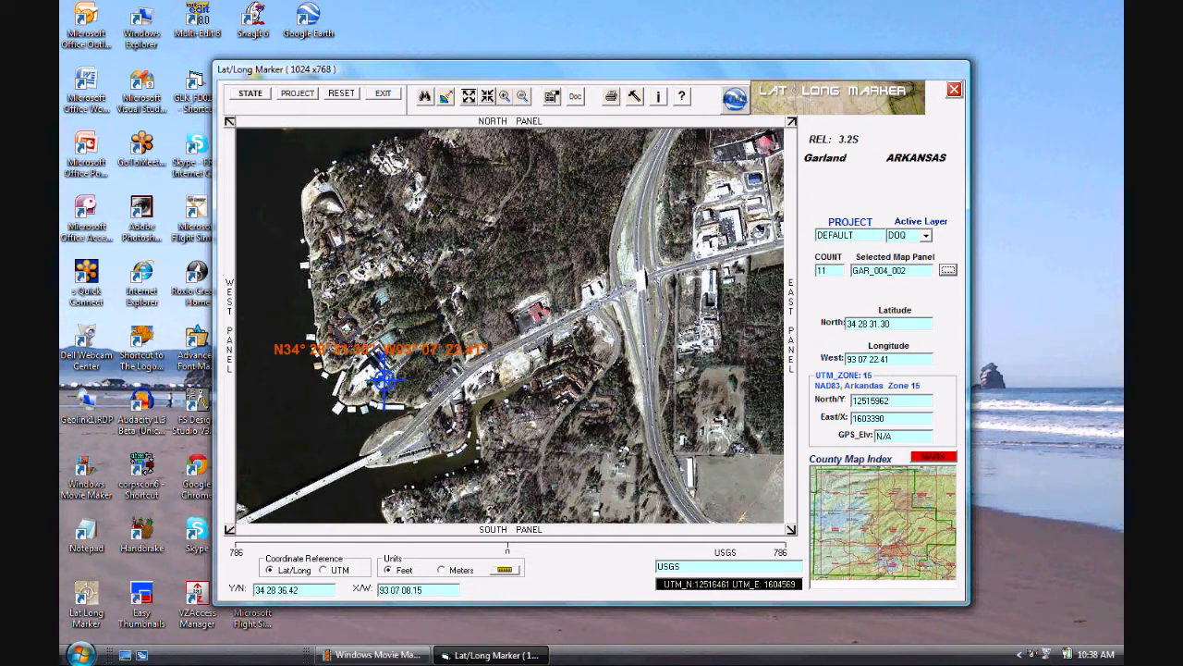
pyautogui.click(536, 310)
pyautogui.click(933, 458)
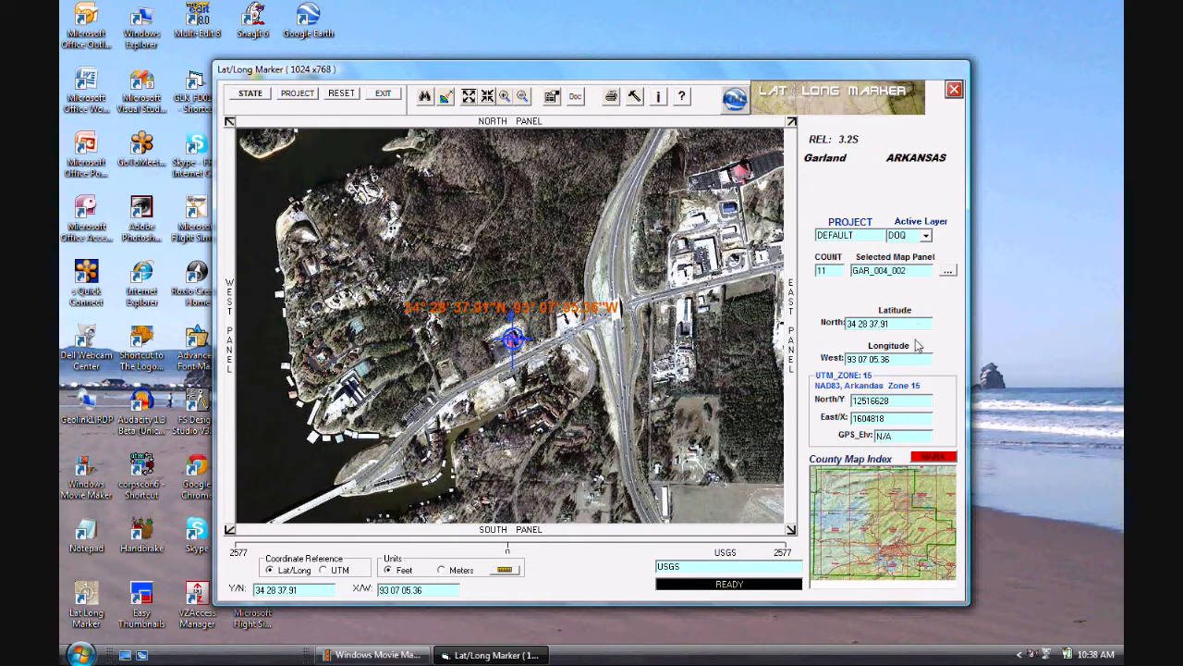
# Step: Load the F05051C0480D - FIRM_R flood map panel and centre it on the marked building's location
pyautogui.click(948, 270)
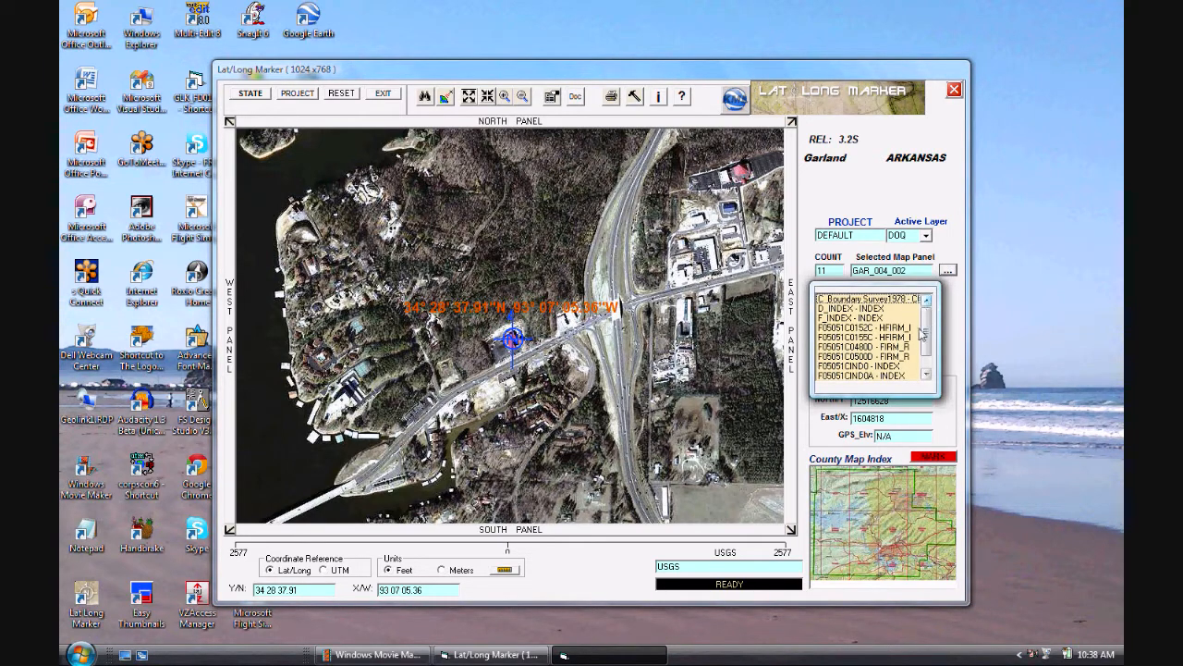
pyautogui.click(906, 347)
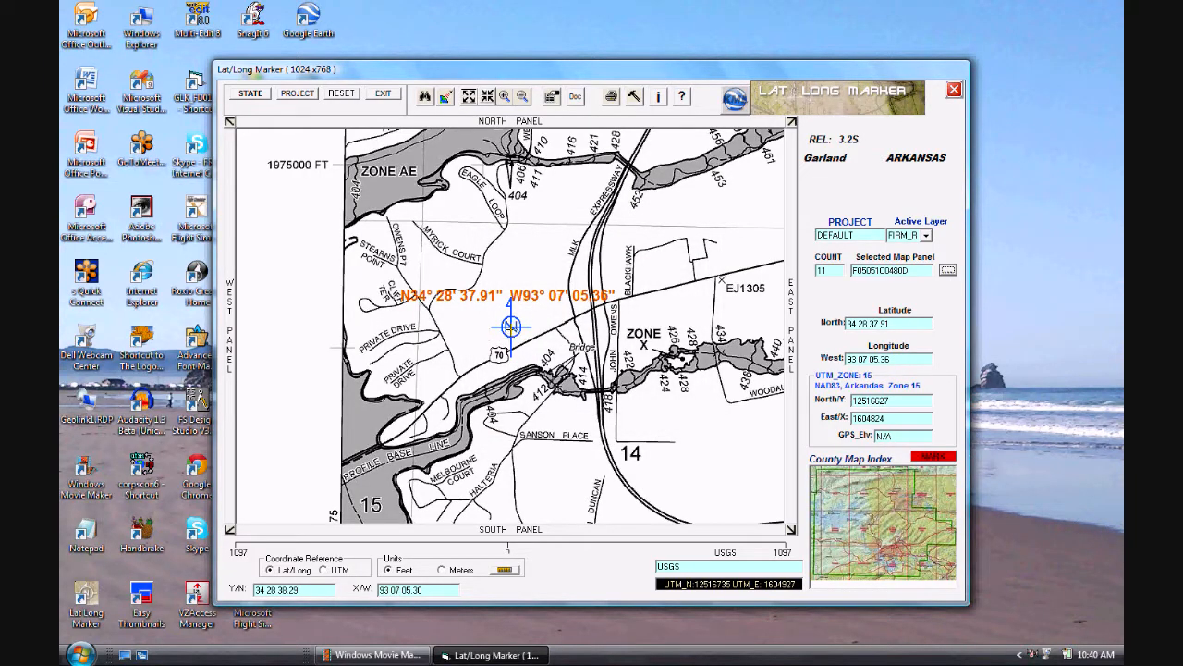
pyautogui.click(511, 327)
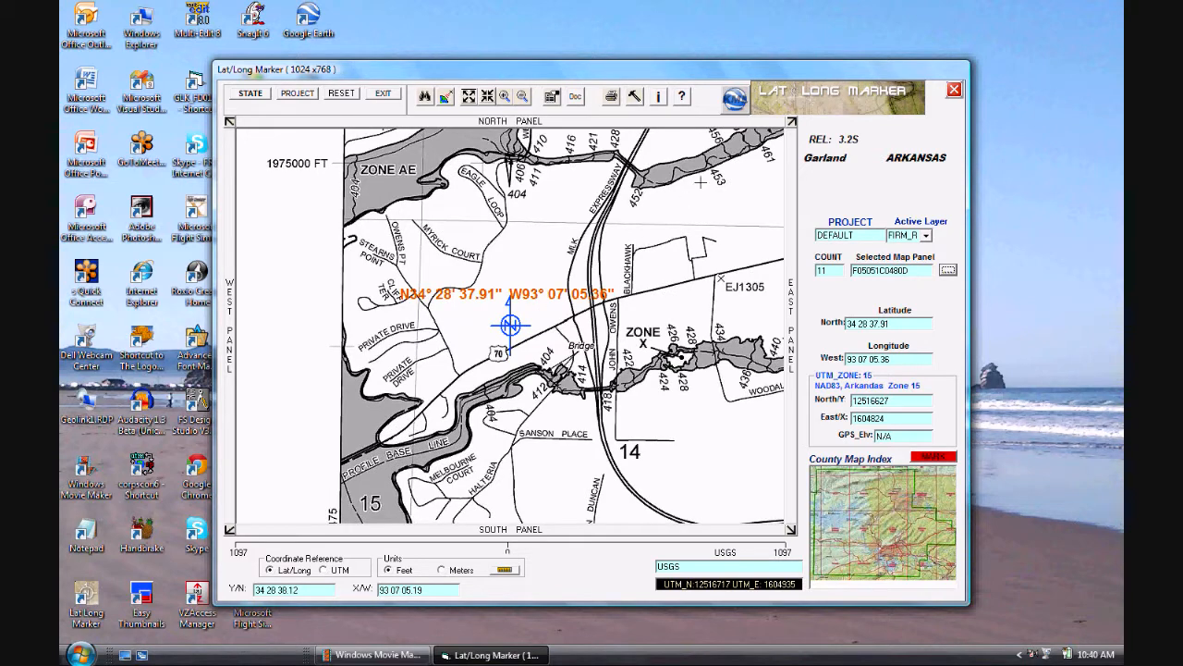
# Step: Open the marked flood map panel in Google Earth and look closely at the area around the marker
pyautogui.click(736, 98)
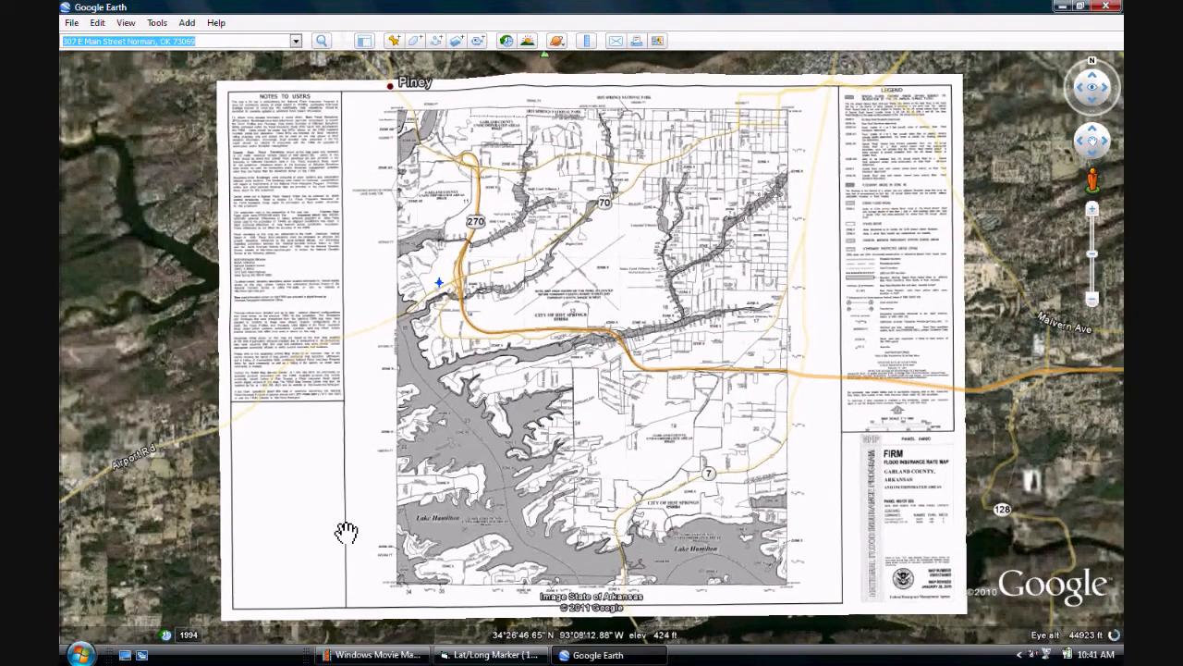
pyautogui.moveTo(478, 315); pyautogui.dragTo(651, 371)
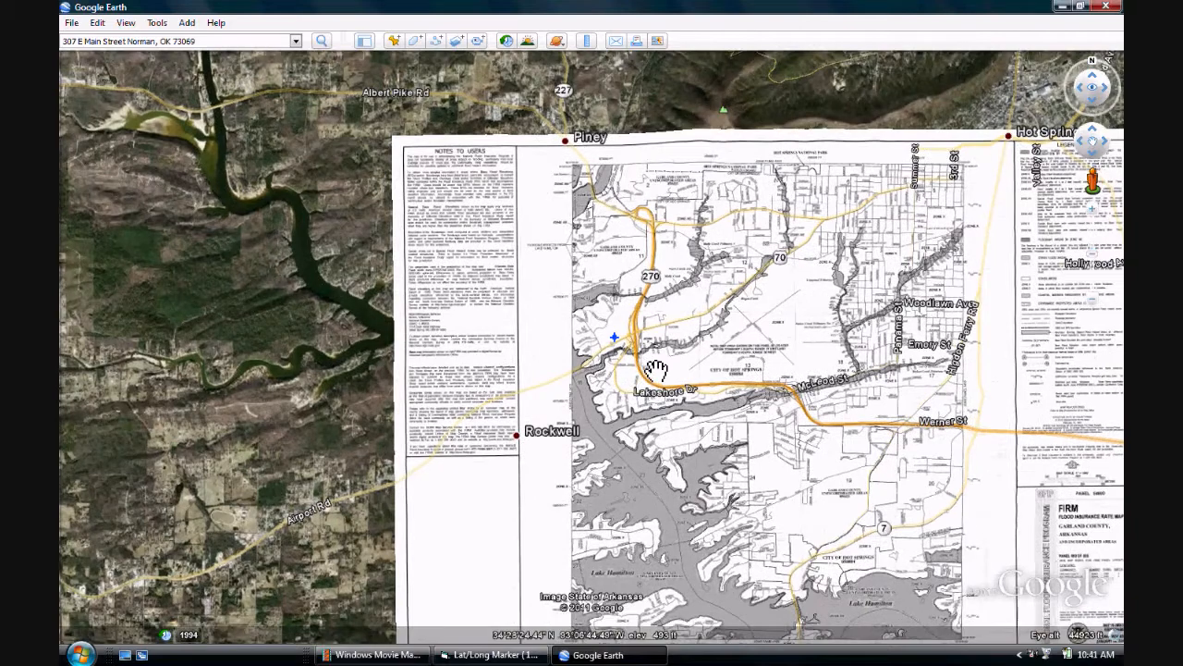
pyautogui.scroll(5, 653, 371)
pyautogui.scroll(2, 666, 372)
pyautogui.moveTo(681, 342); pyautogui.dragTo(674, 348)
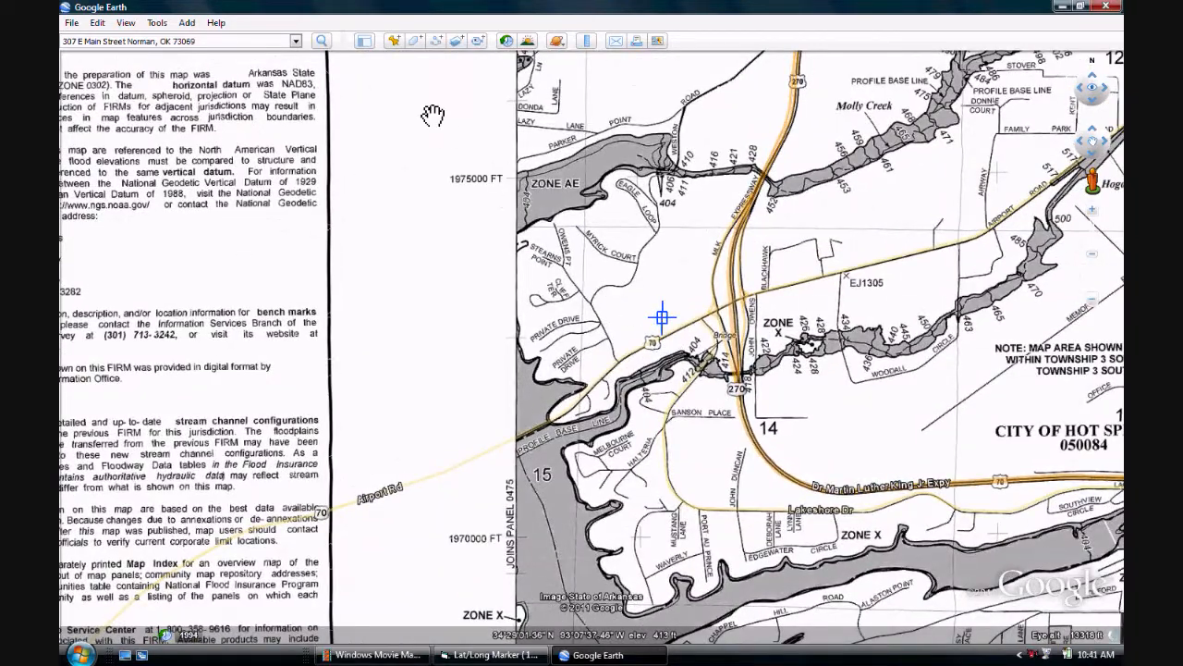
# Step: Show a narrowed sidebar and make the Lat/Long Marker overlay partly transparent so the aerial imagery shows through
pyautogui.click(365, 42)
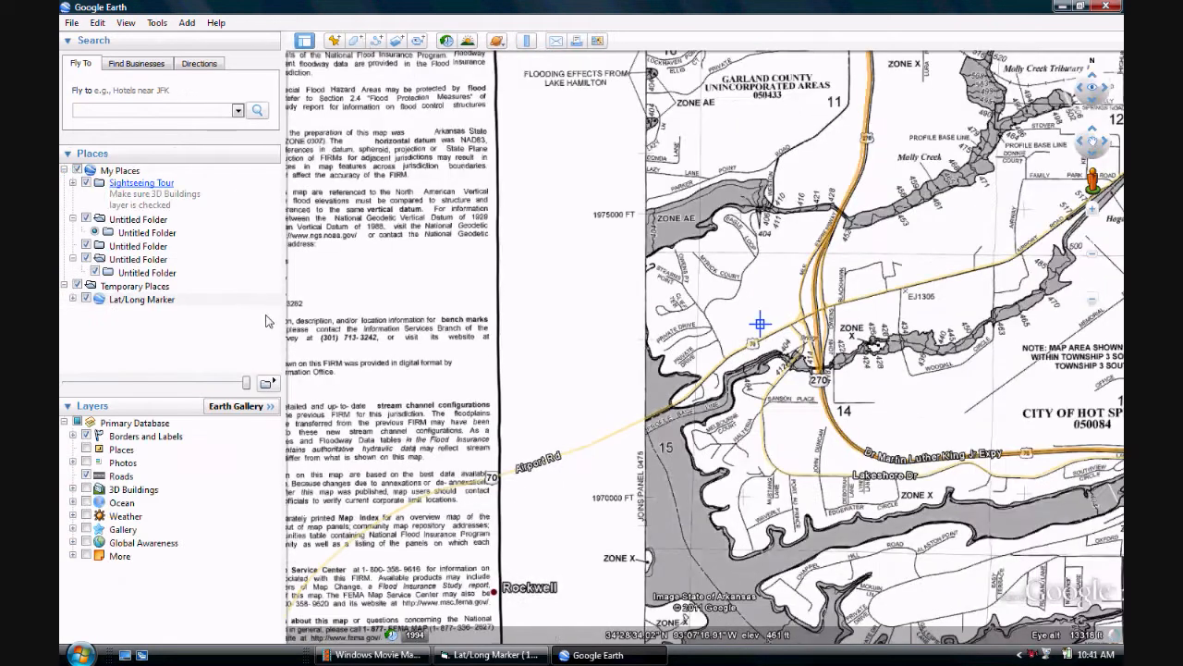
pyautogui.moveTo(283, 321); pyautogui.dragTo(244, 322)
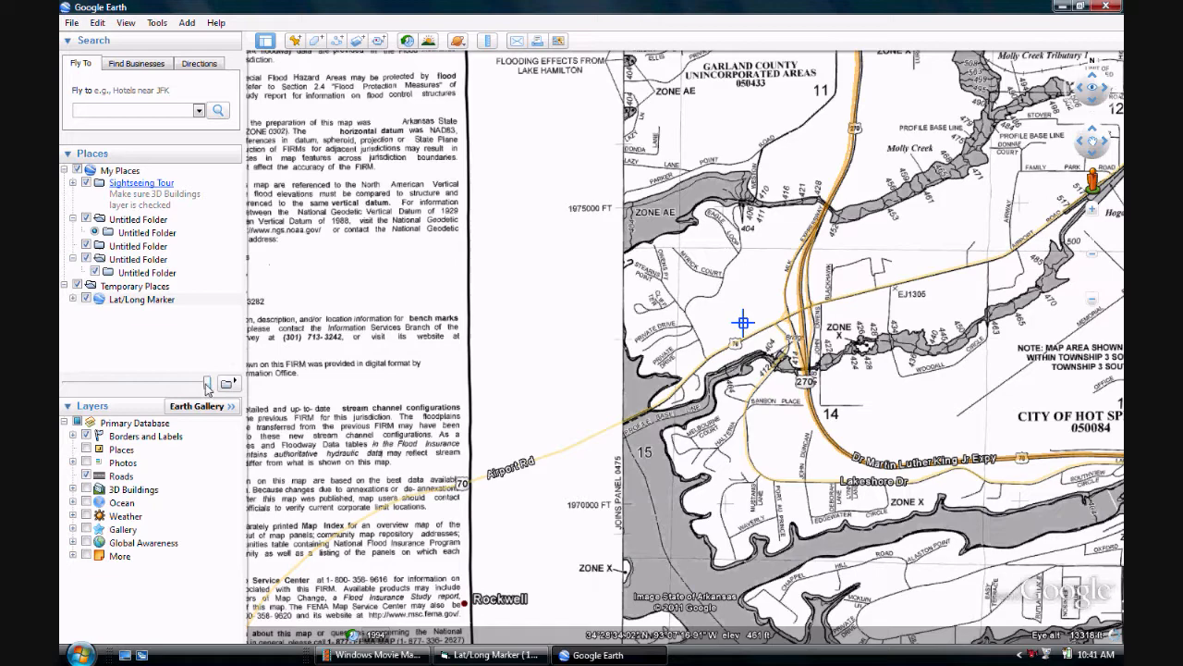
pyautogui.moveTo(207, 383); pyautogui.dragTo(152, 387)
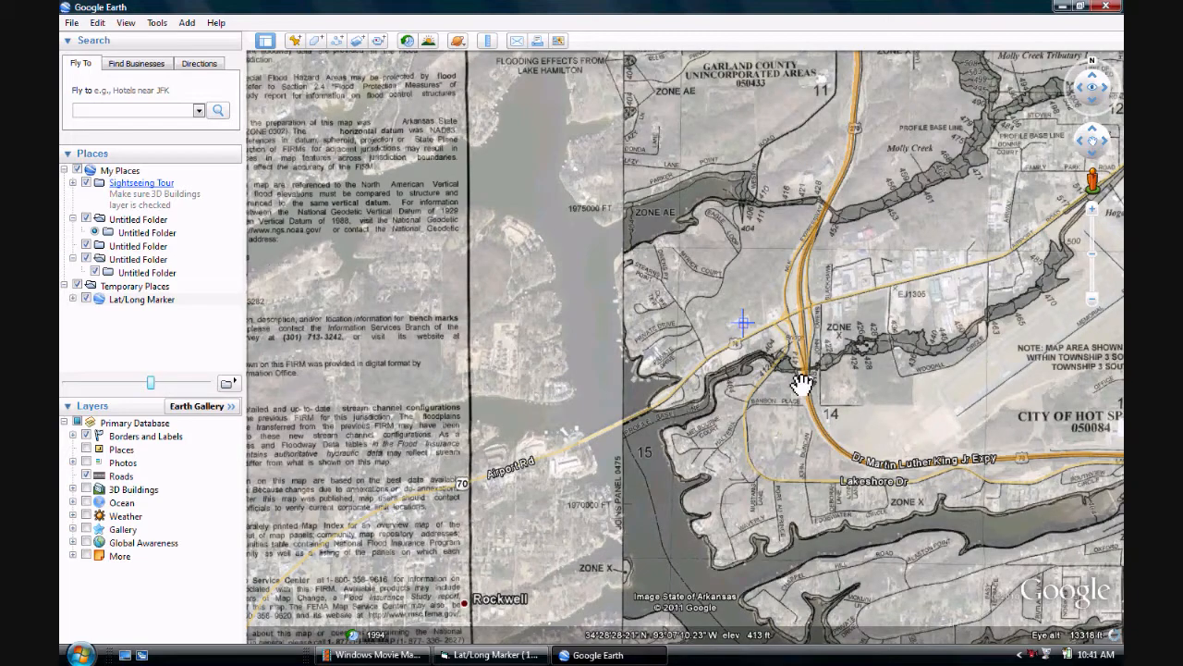
# Step: Compare the marked building and nearby flood zones with the aerial imagery beneath the transparent flood map
pyautogui.moveTo(806, 378); pyautogui.dragTo(710, 410)
pyautogui.scroll(5, 710, 410)
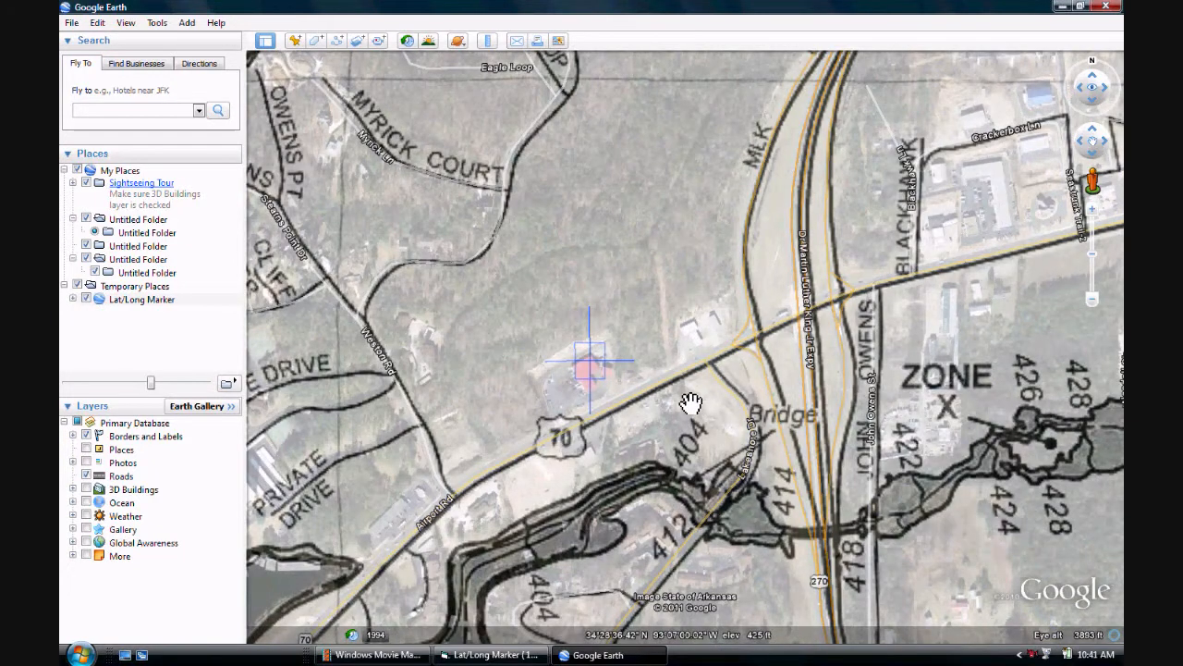
pyautogui.scroll(-3, 692, 403)
pyautogui.scroll(-3, 692, 403)
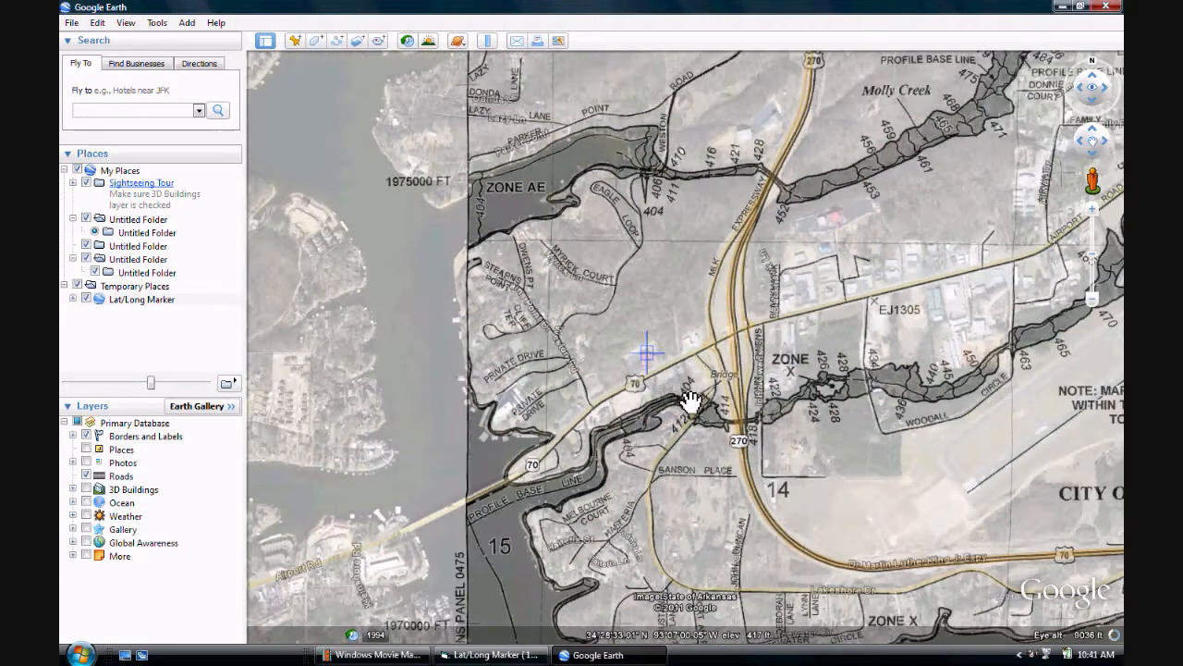
pyautogui.moveTo(646, 395); pyautogui.dragTo(660, 391)
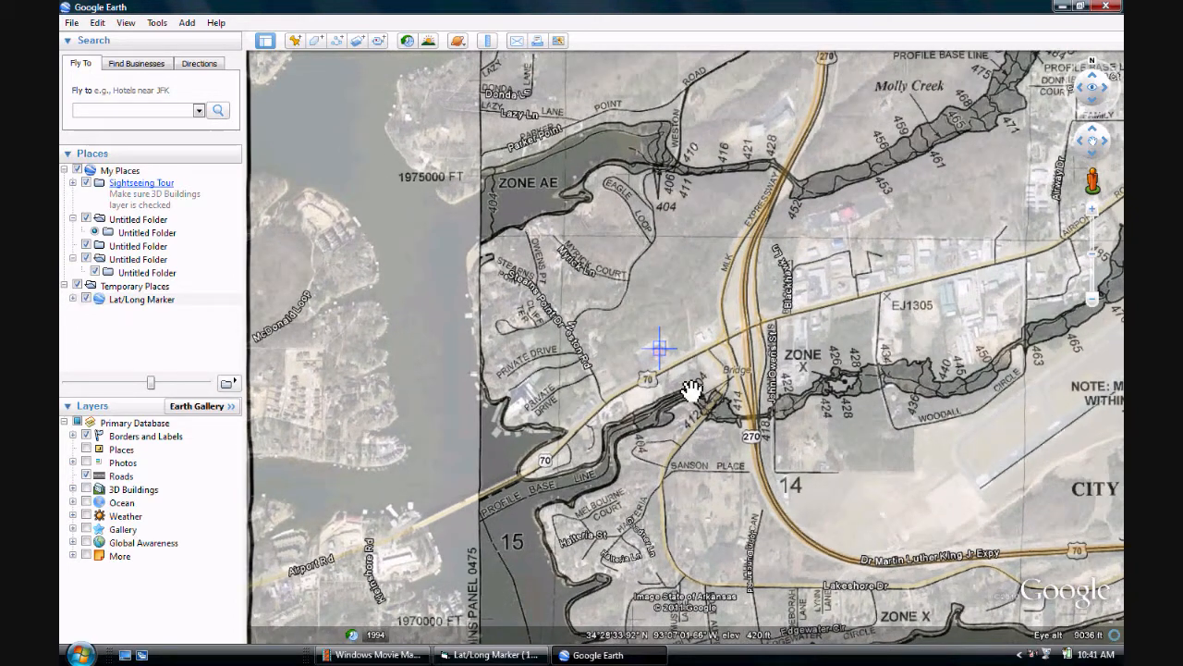
# Step: Examine the draped flood map in a tilted 3D view from all sides, ending over the creek and Private Drive shoreline
pyautogui.scroll(1, 692, 390)
pyautogui.scroll(2, 691, 391)
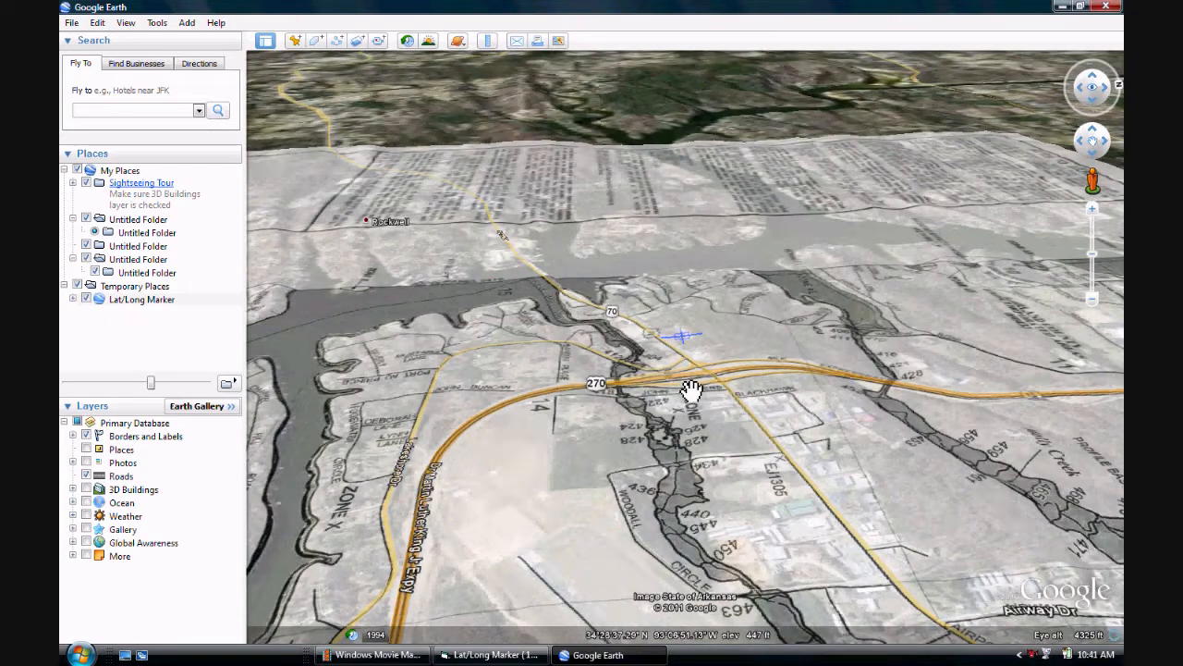
pyautogui.hotkey('shift', 'Left')
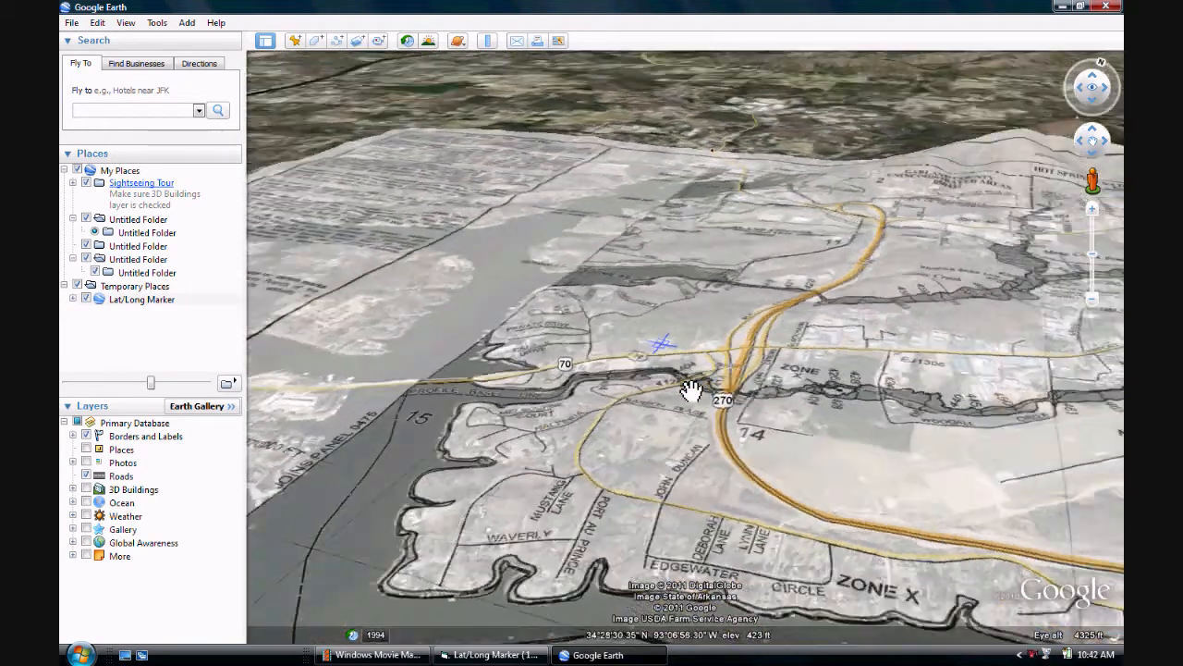
pyautogui.hotkey('shift', 'Left')
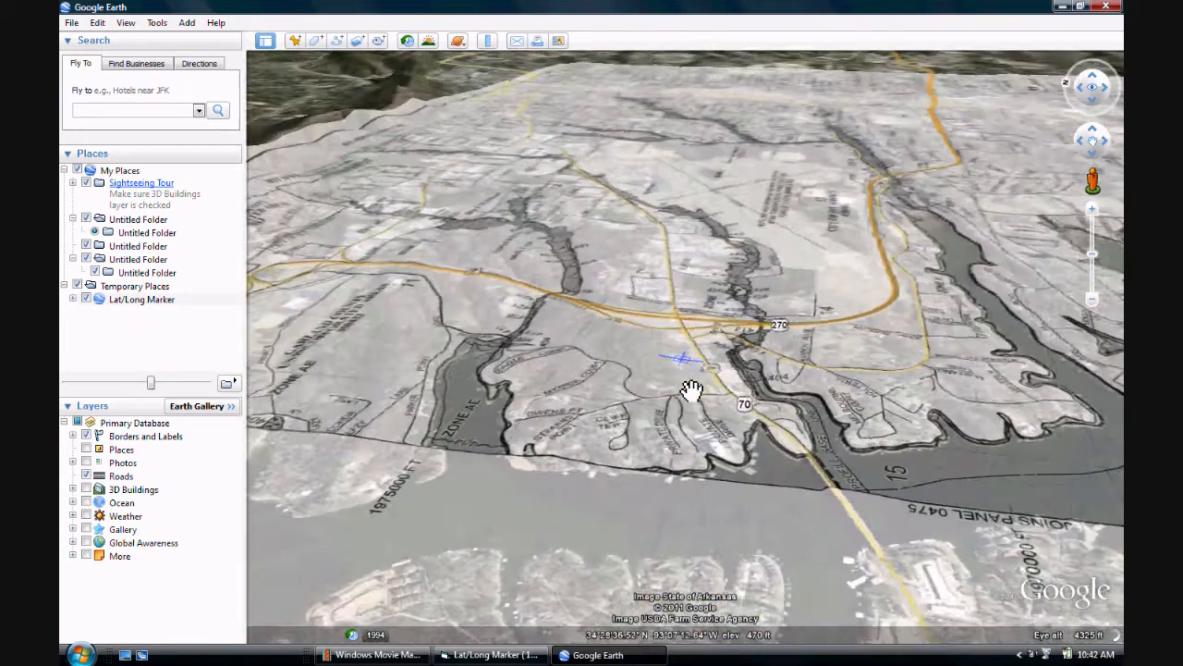
pyautogui.hotkey('shift', 'Left')
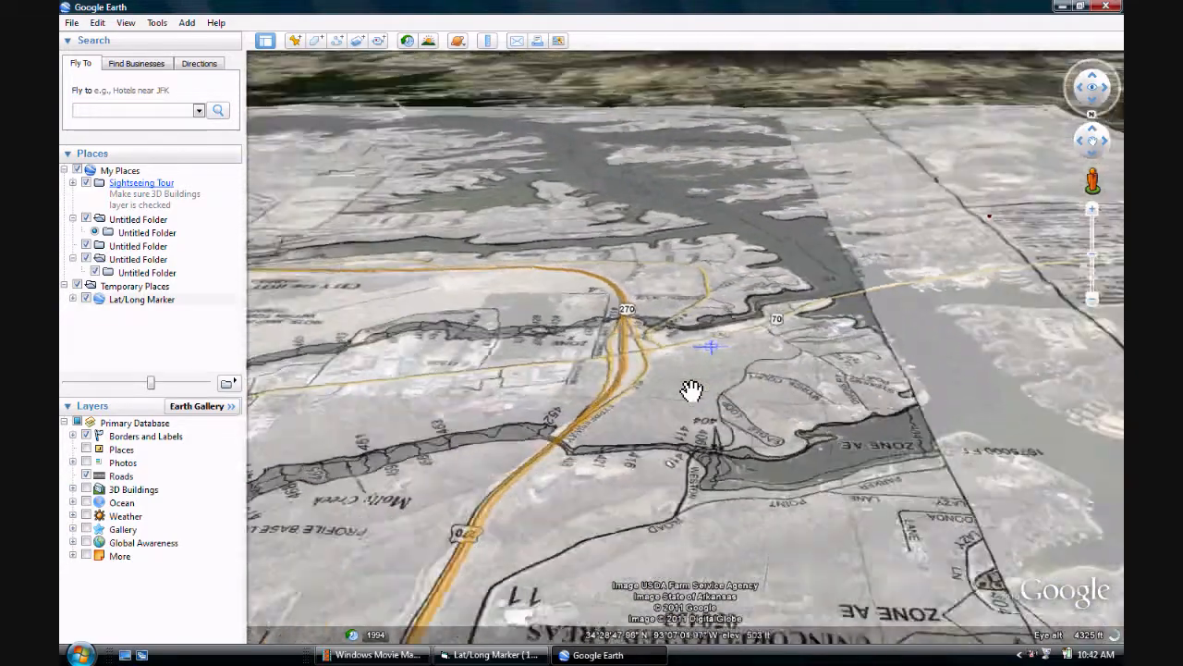
pyautogui.hotkey('shift', 'Left')
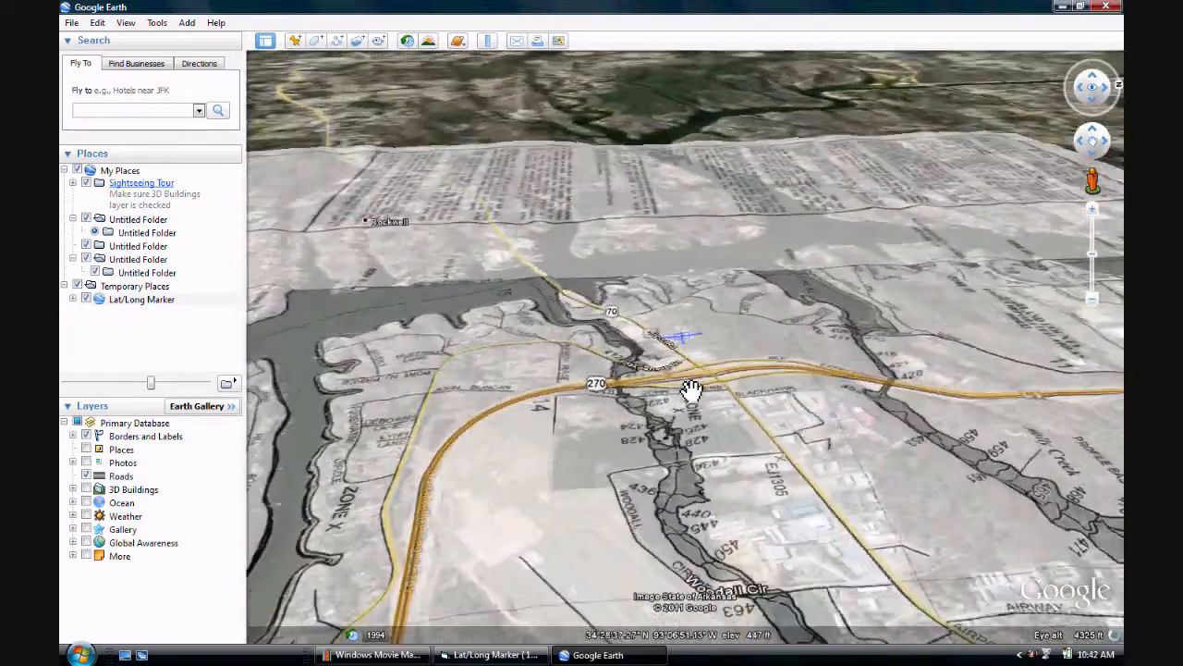
pyautogui.hotkey('shift', 'Left')
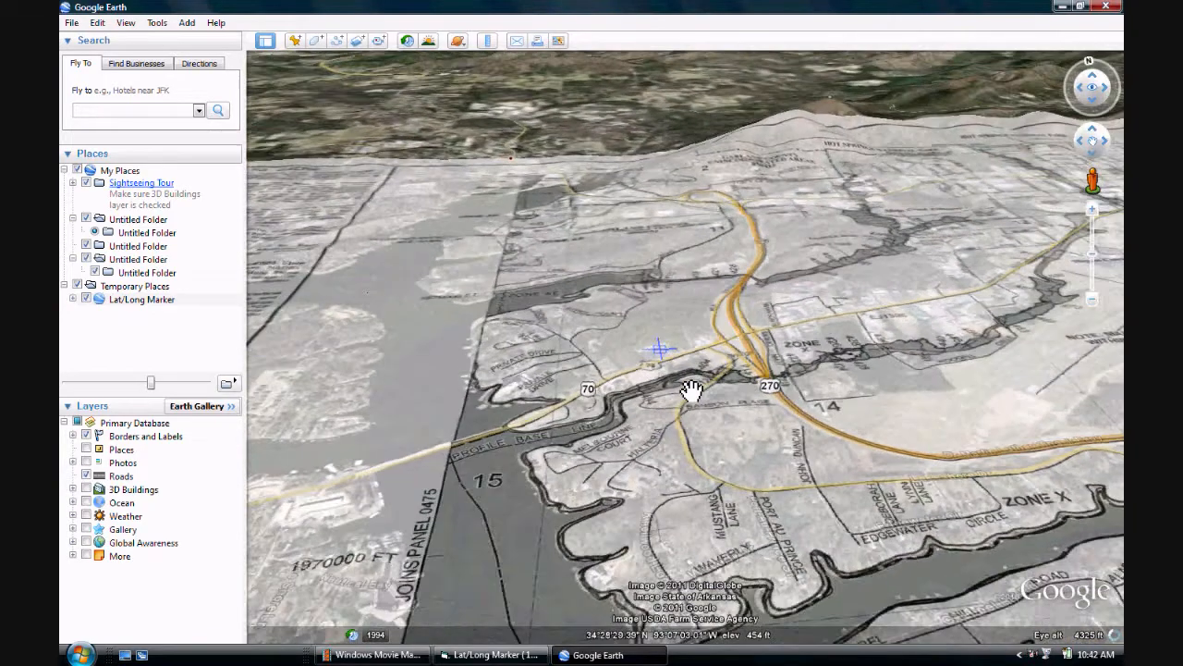
pyautogui.scroll(6, 691, 407)
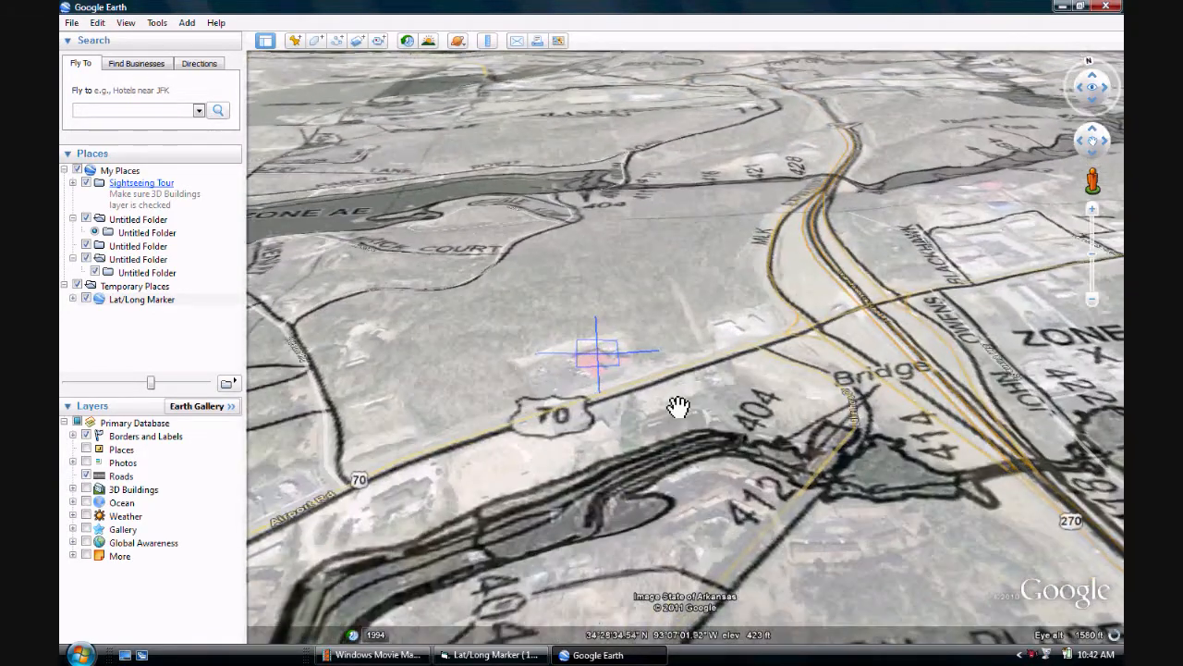
pyautogui.moveTo(623, 449)
pyautogui.mouseDown()
pyautogui.moveTo(682, 397)
pyautogui.moveTo(874, 292)
pyautogui.mouseUp()
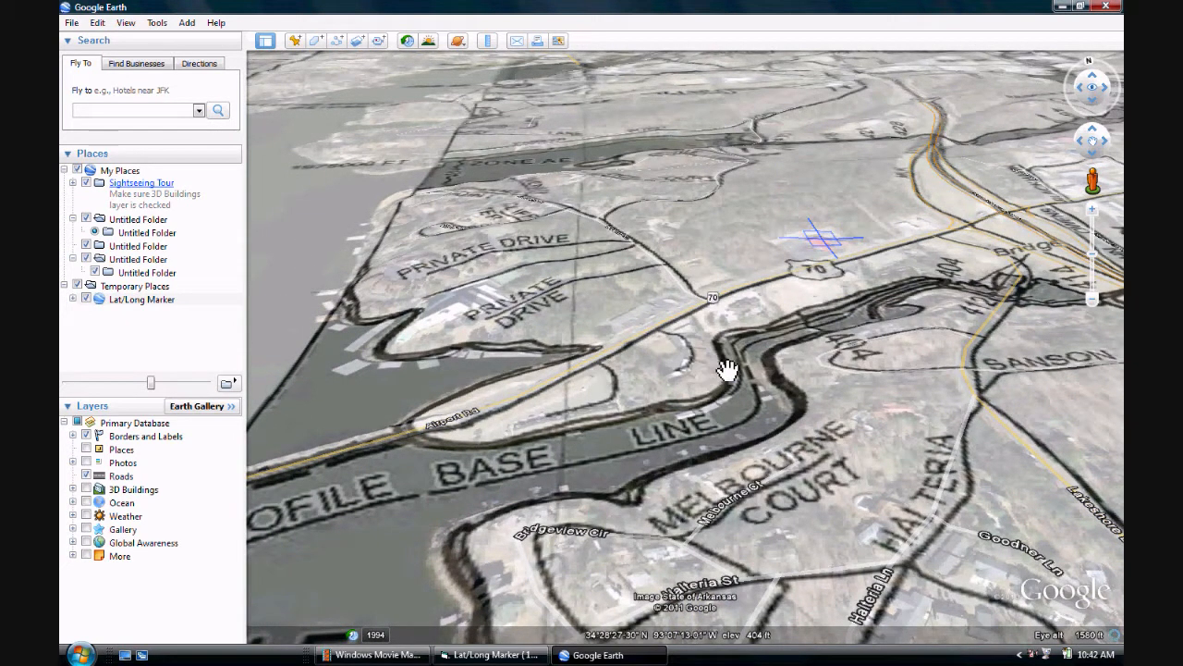
# Step: Close Google Earth, discarding the unsaved temporary places, and return to the flood map in Lat/Long Marker
pyautogui.click(1110, 6)
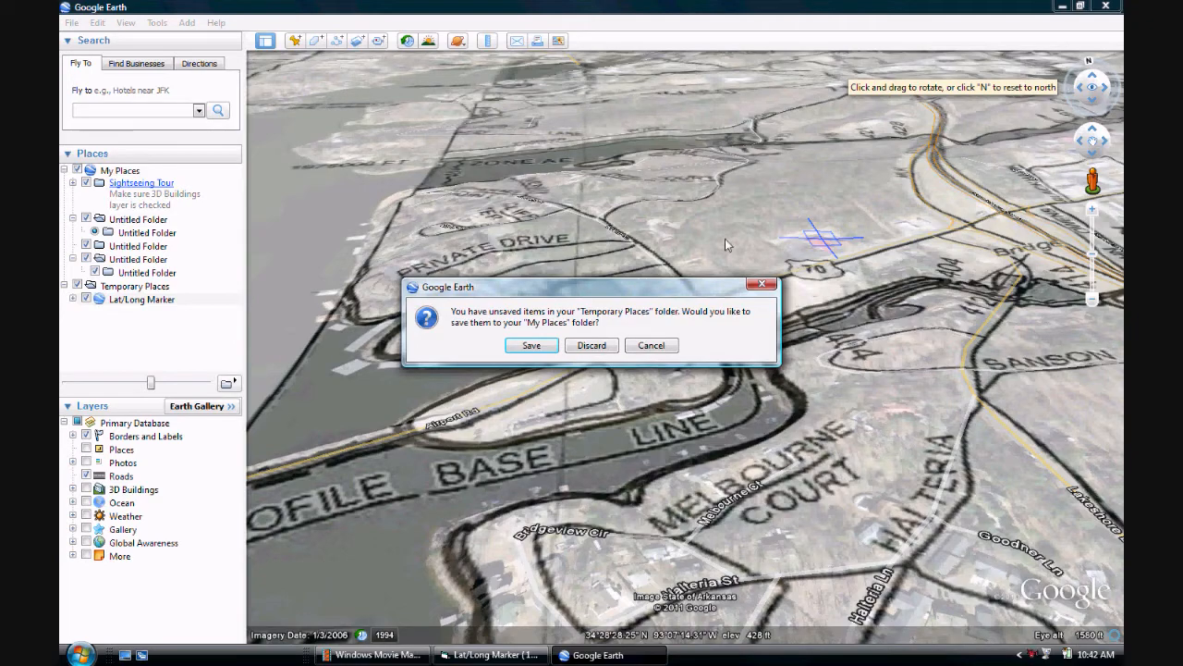
pyautogui.click(590, 348)
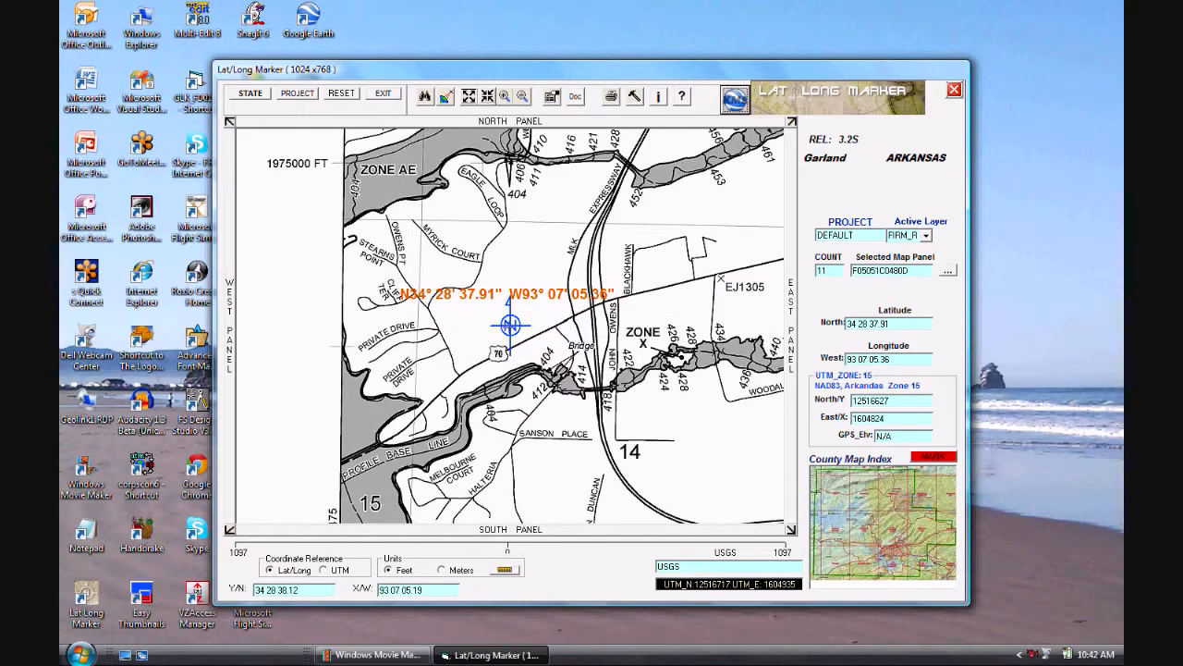
pyautogui.click(509, 326)
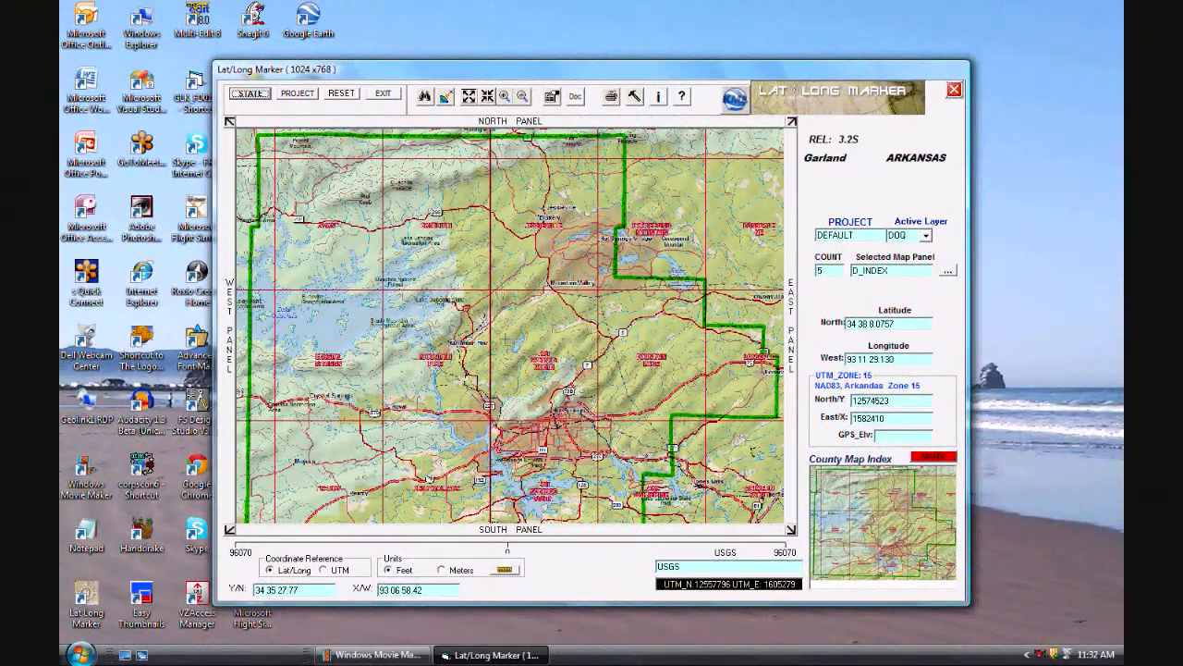
pyautogui.click(424, 96)
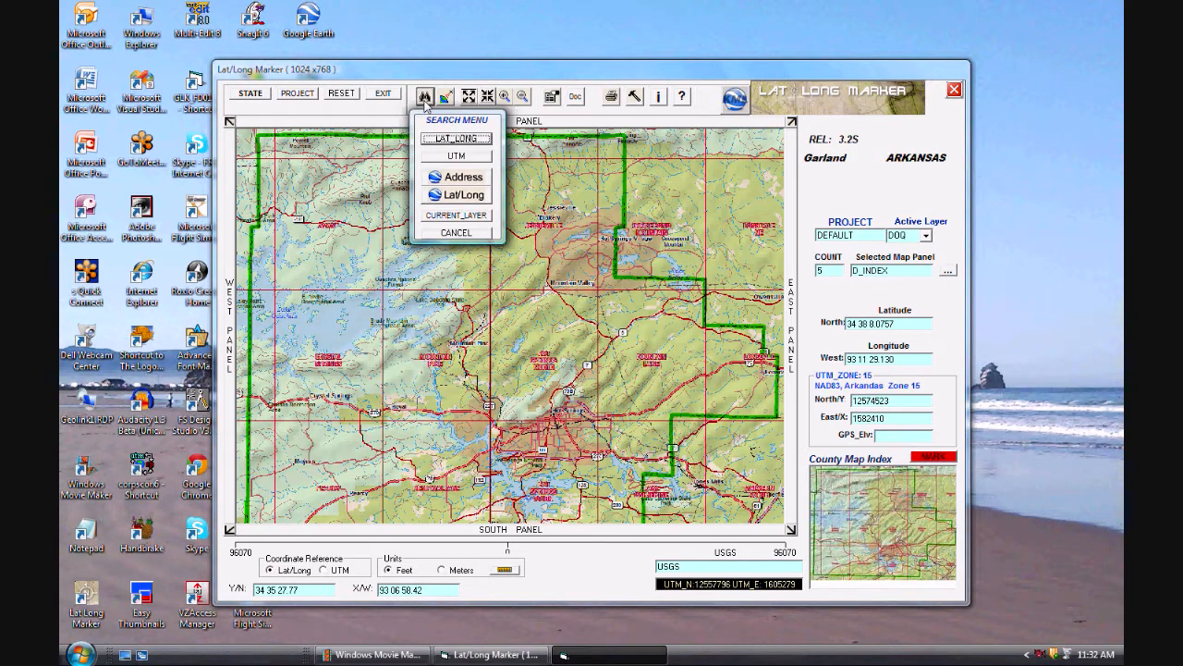
pyautogui.click(432, 137)
pyautogui.moveTo(522, 140); pyautogui.dragTo(419, 140)
pyautogui.write('34 27 48.38')
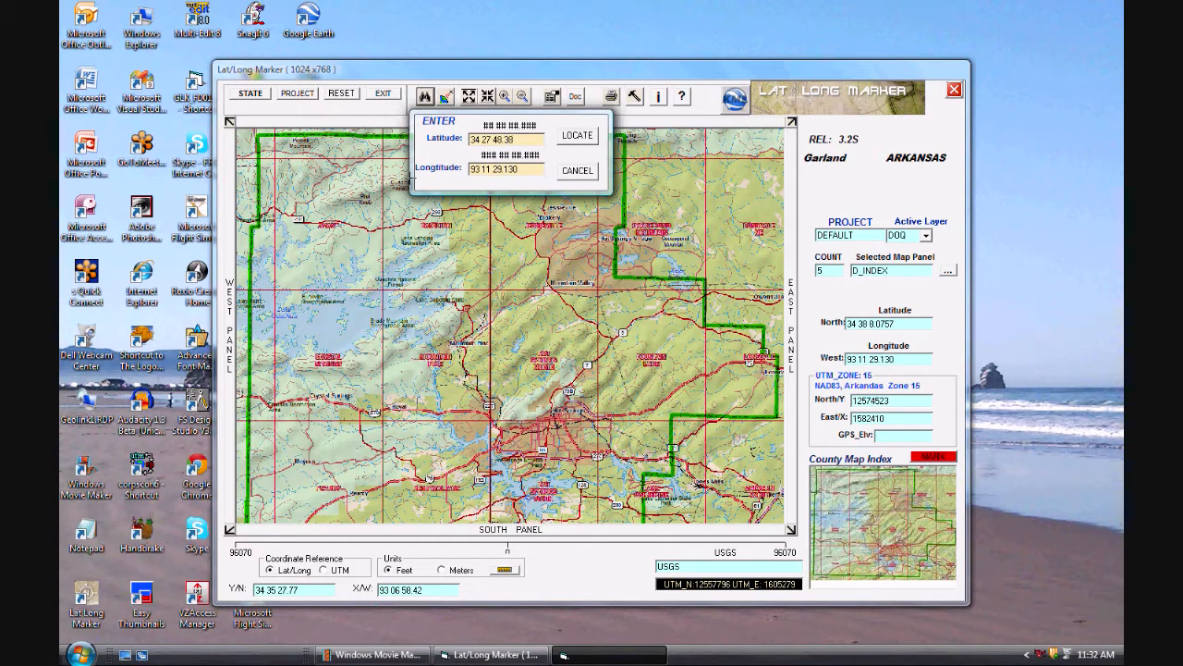
pyautogui.moveTo(525, 170); pyautogui.dragTo(389, 166)
pyautogui.write('93')
pyautogui.click(589, 138)
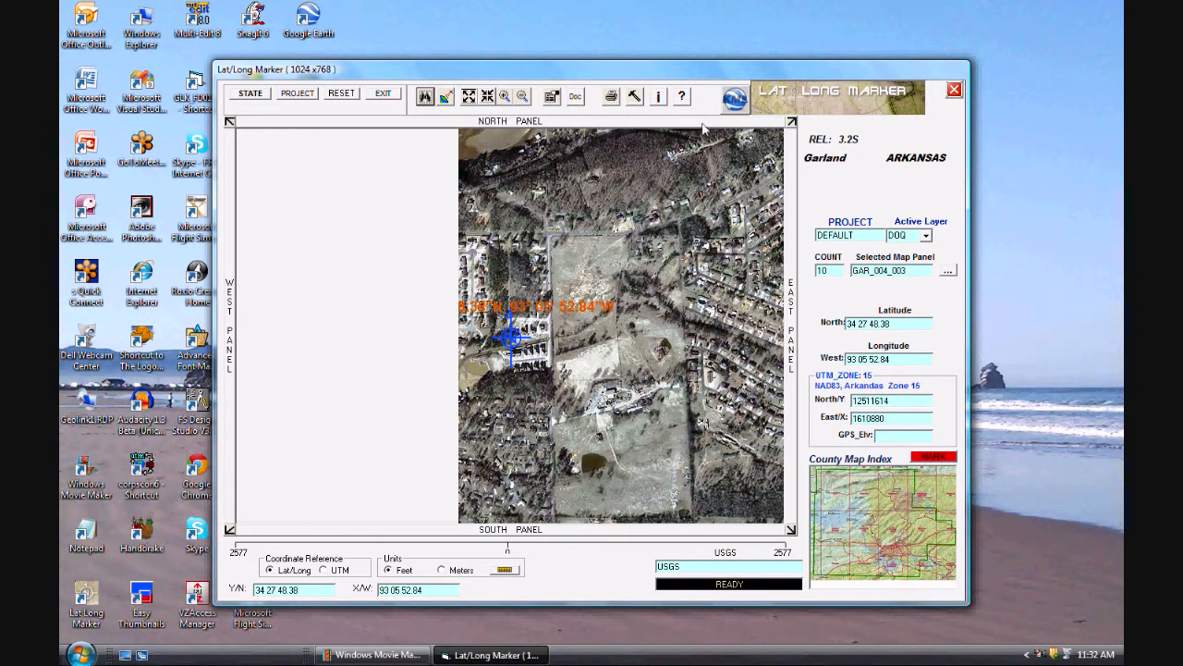
# Step: Examine the house at the located coordinates in Google Earth, and close it without saving the temporary places
pyautogui.click(735, 99)
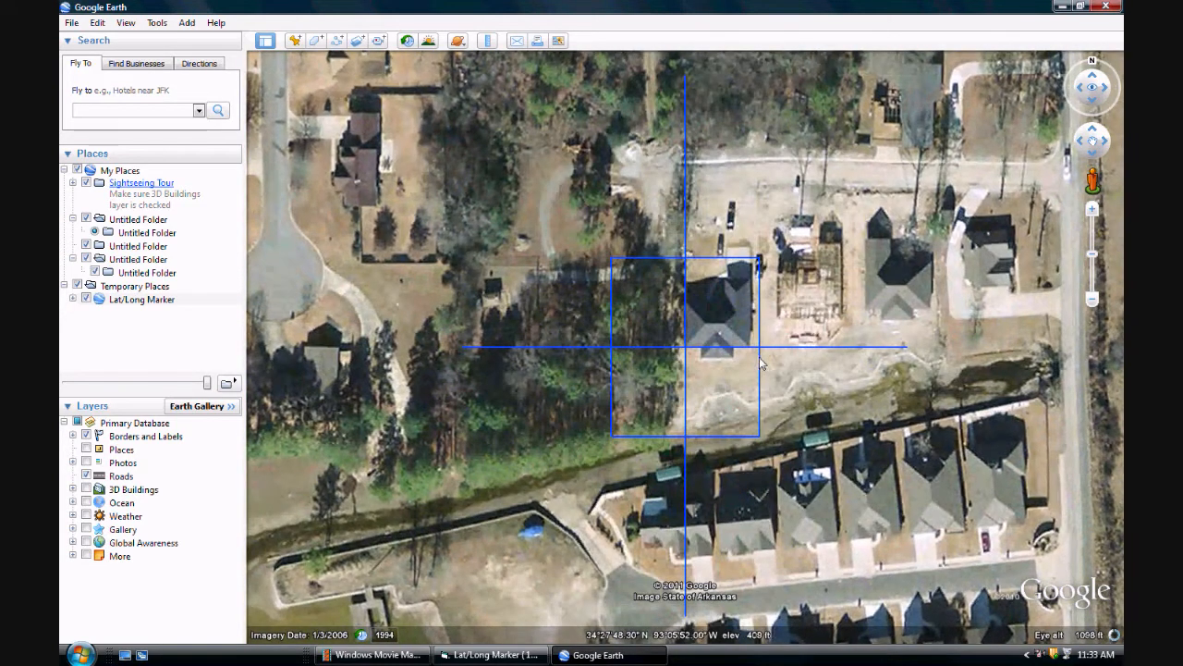
pyautogui.scroll(2, 727, 398)
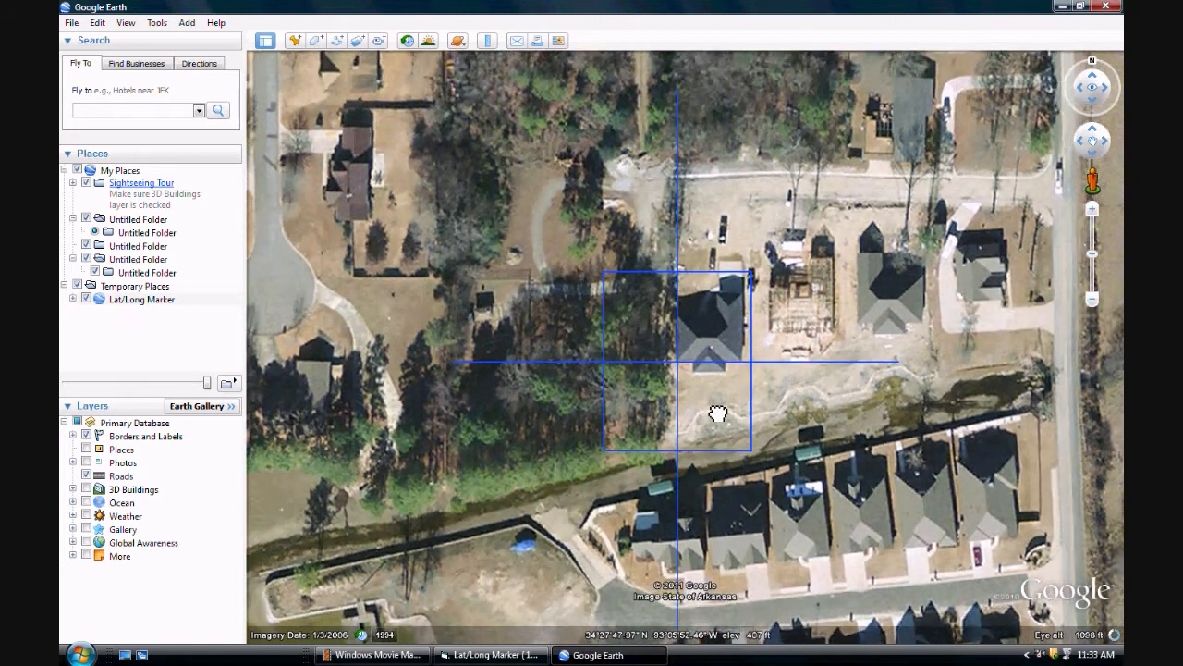
pyautogui.scroll(2, 718, 409)
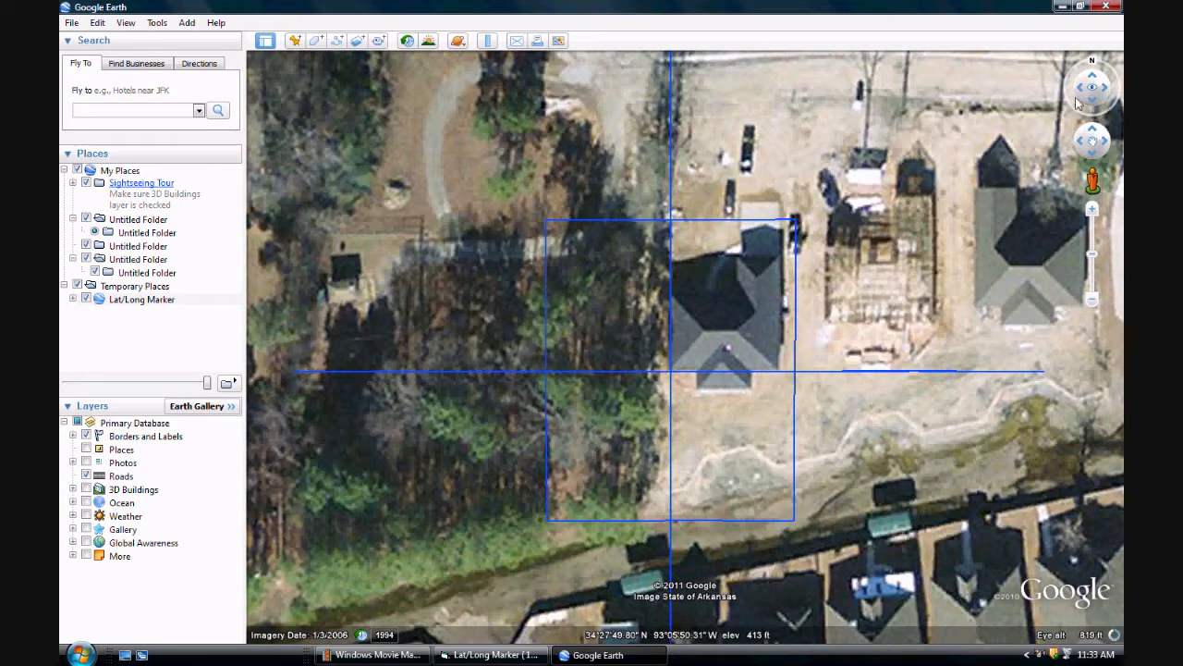
pyautogui.click(1105, 8)
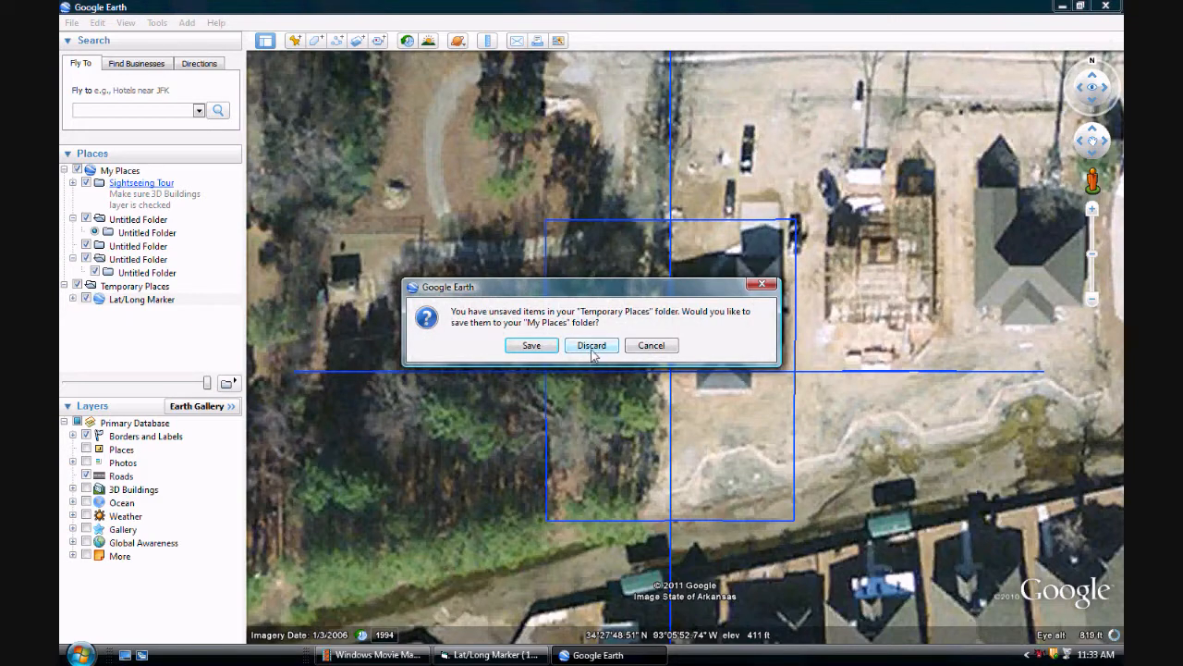
pyautogui.click(593, 349)
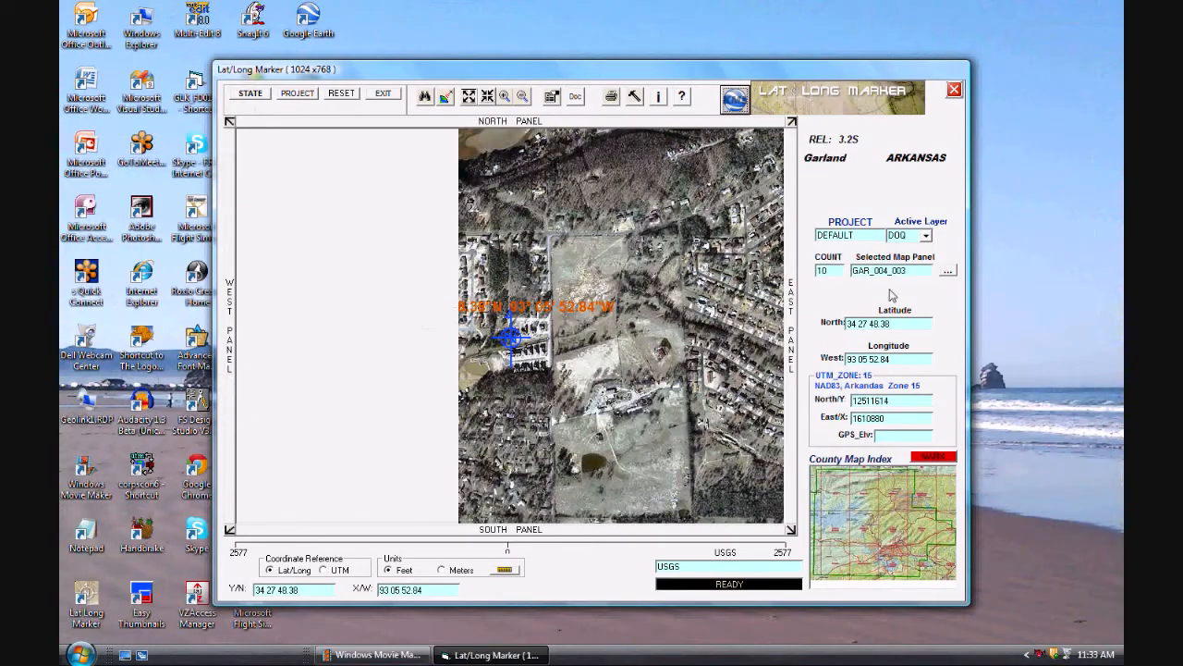
# Step: Switch the Lat/Long Marker map to flood panel F05051C0480D and open it in Google Earth
pyautogui.click(946, 272)
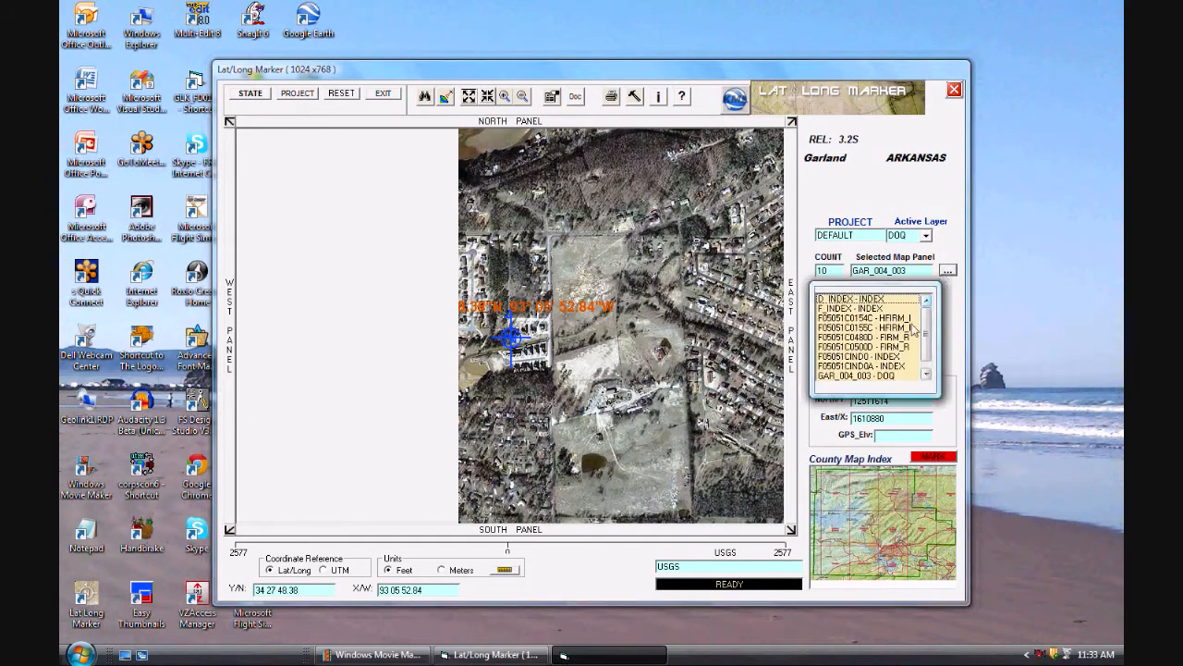
pyautogui.click(903, 339)
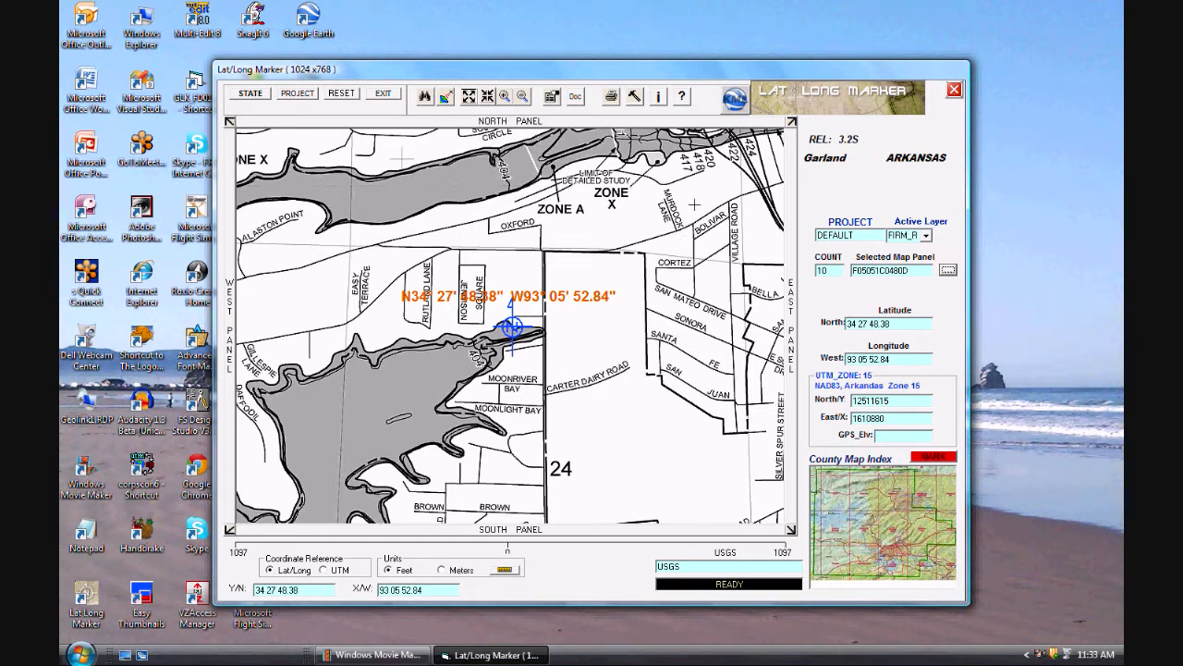
pyautogui.click(740, 107)
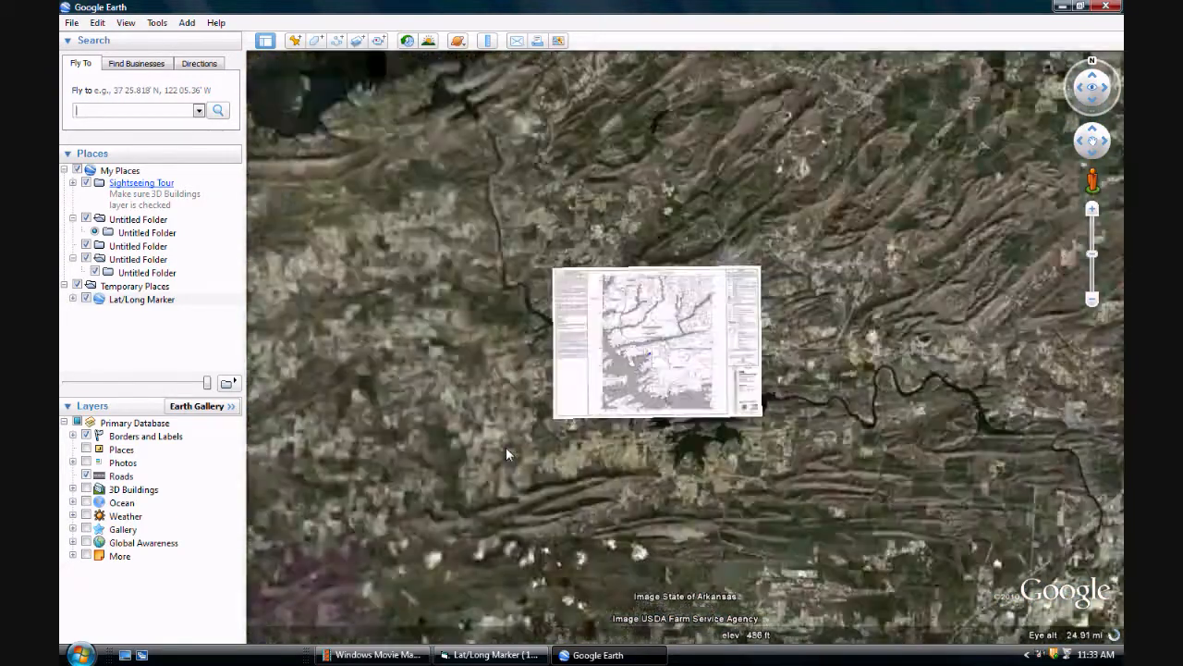
# Step: Make the flood map overlay semi-transparent over the aerial imagery around the marked position
pyautogui.scroll(5, 704, 444)
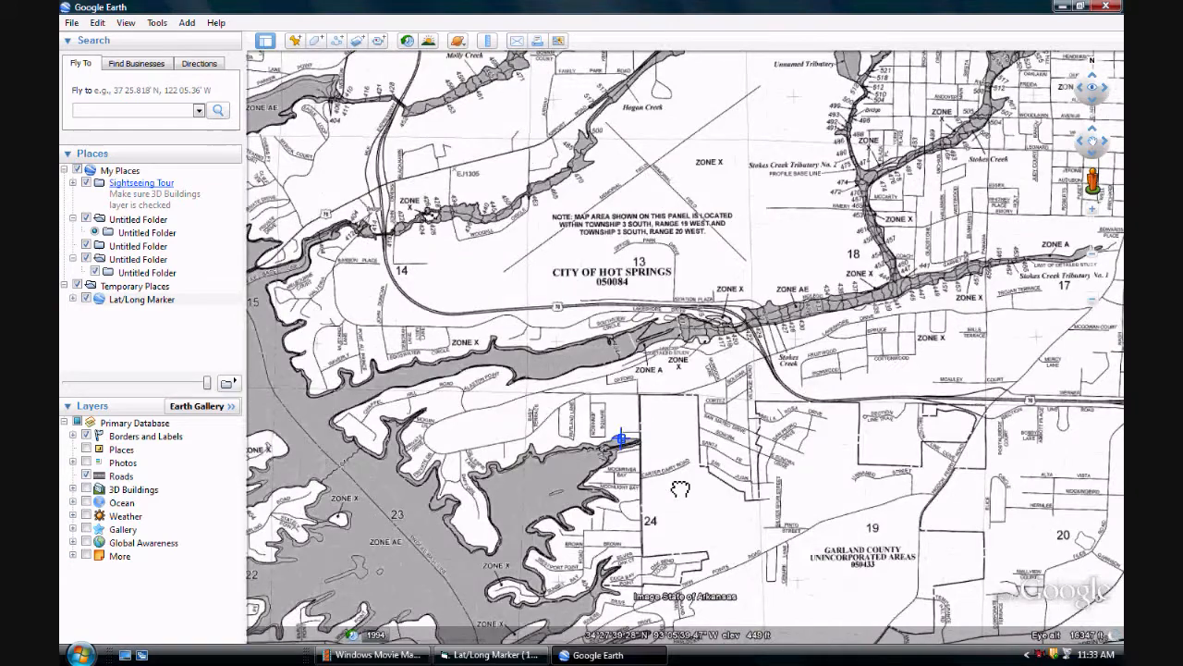
pyautogui.moveTo(681, 490); pyautogui.dragTo(681, 407)
pyautogui.scroll(4, 682, 407)
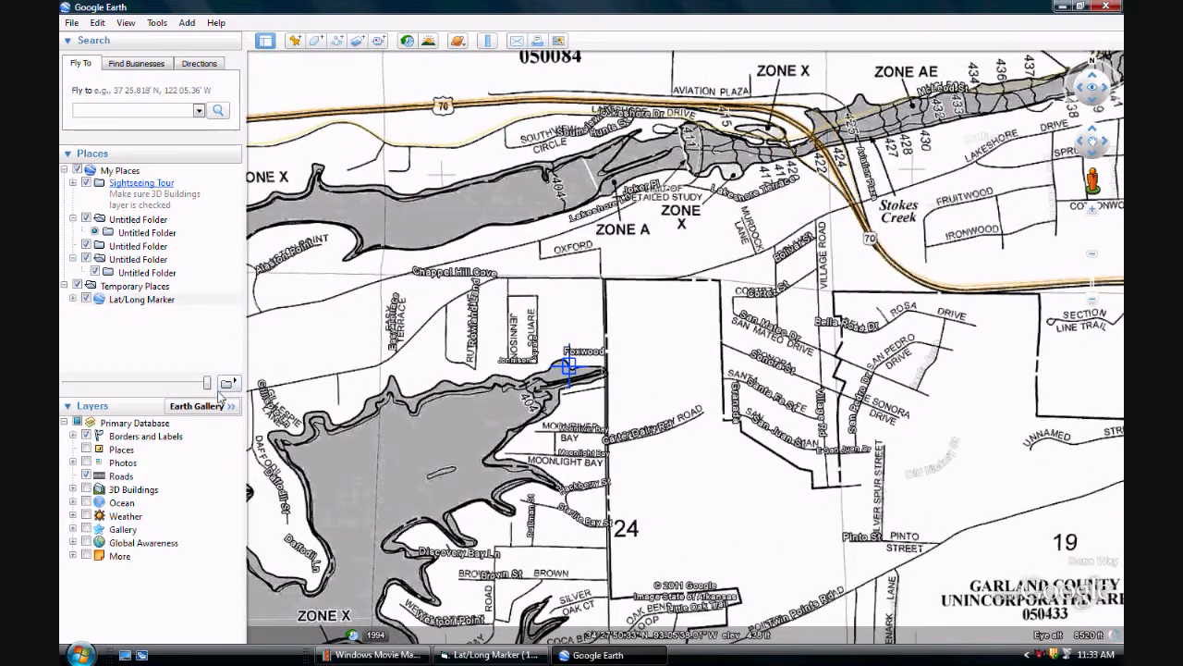
pyautogui.moveTo(206, 382); pyautogui.dragTo(149, 390)
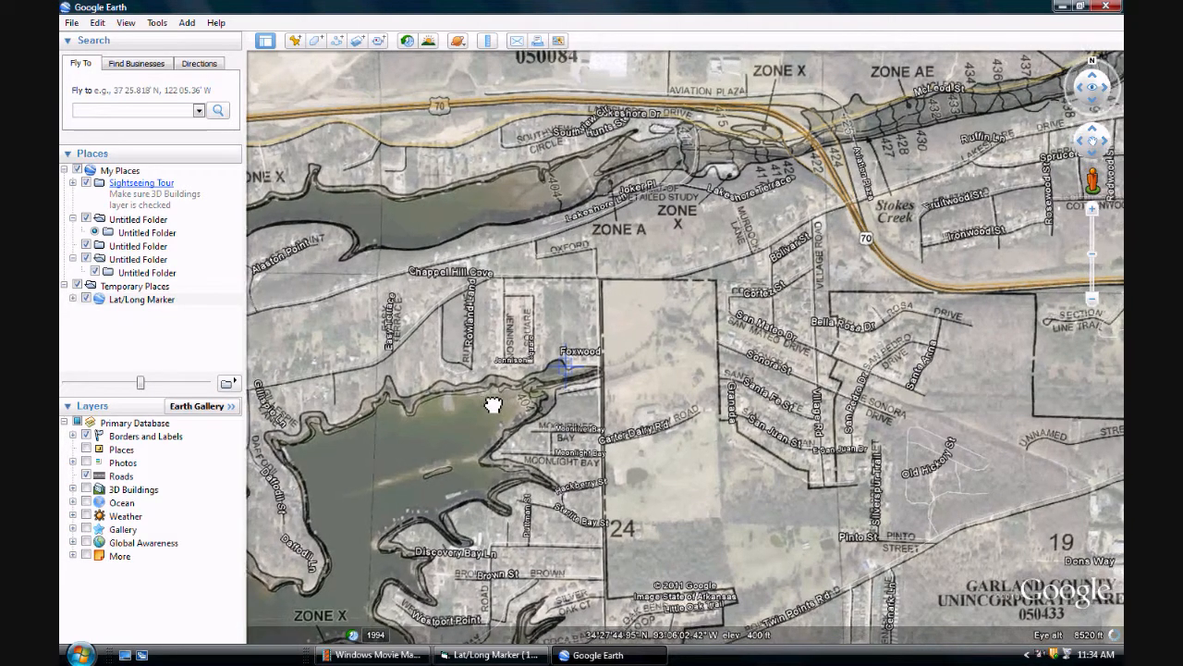
# Step: Examine the marked position, Foxwood and the nearby creek's flood zone in close-up, tilted and rotated 3D views
pyautogui.moveTo(502, 416); pyautogui.dragTo(713, 388)
pyautogui.scroll(4, 519, 404)
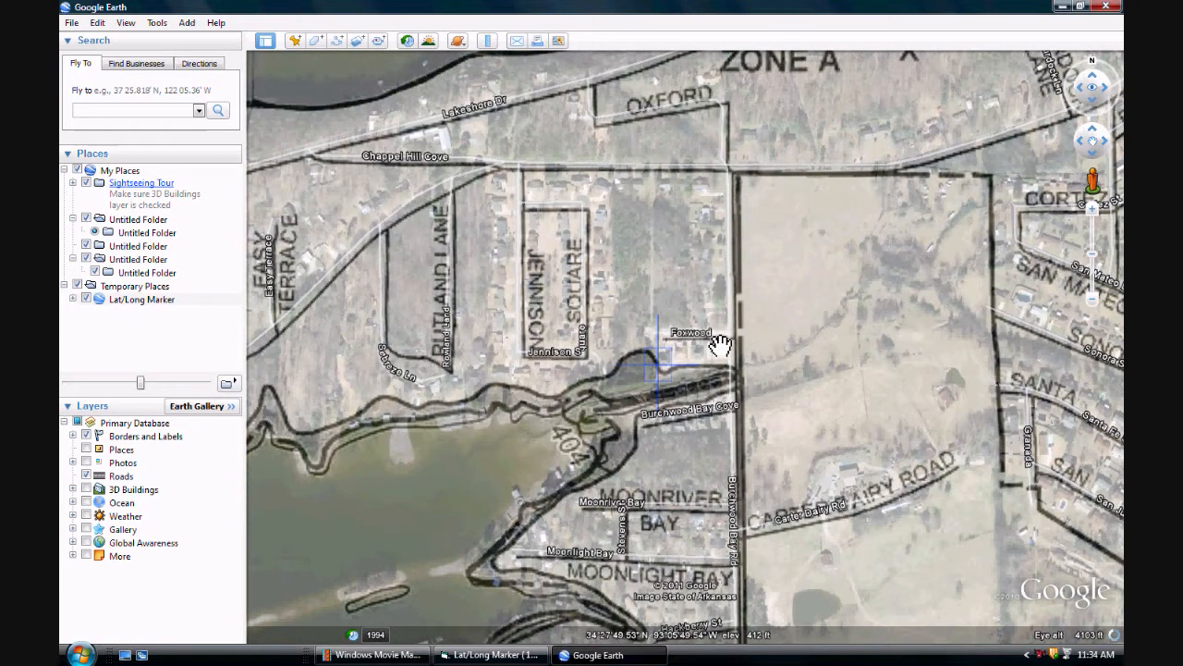
pyautogui.hotkey('shift', 'Down')
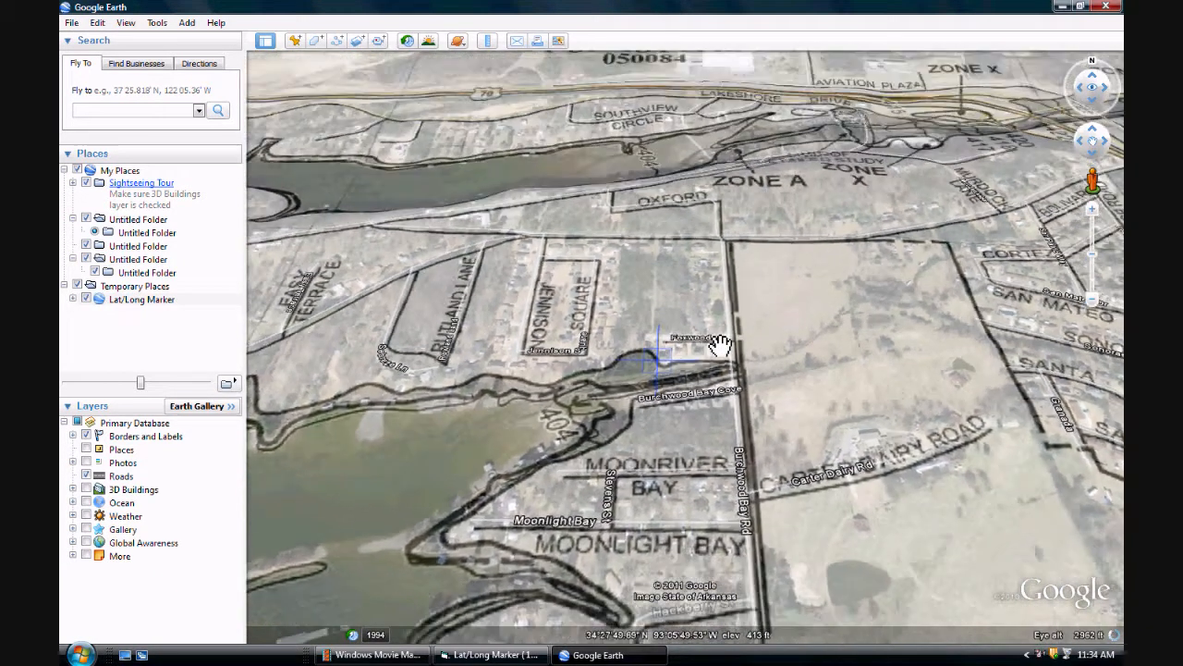
pyautogui.hotkey('shift', 'Left')
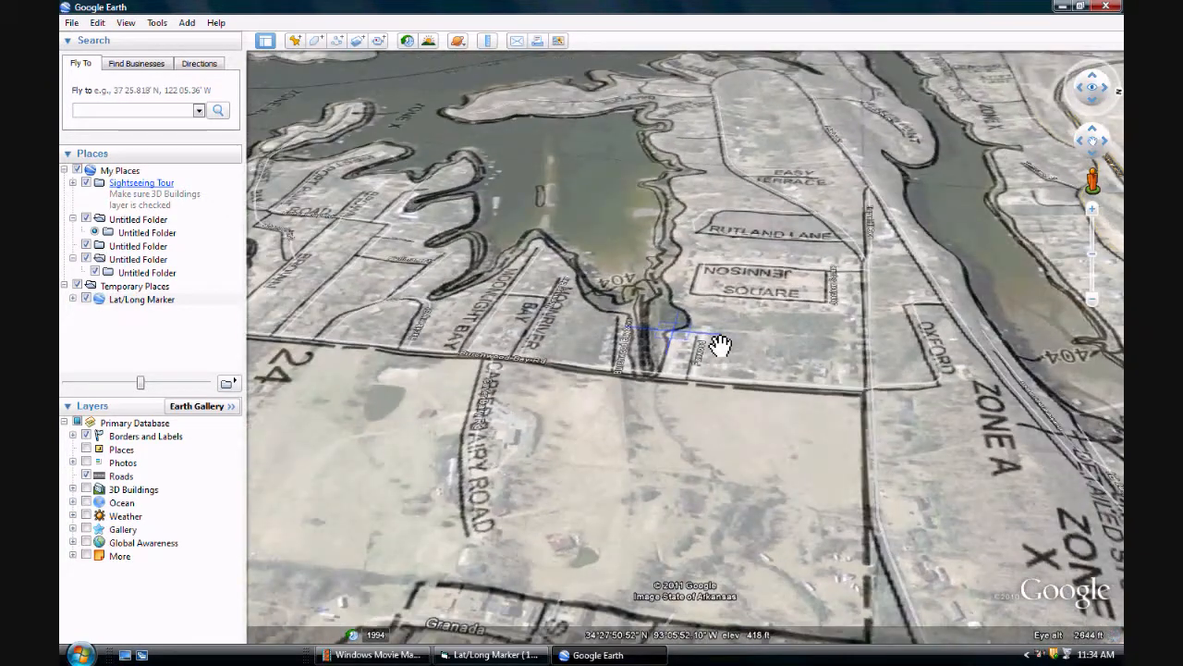
pyautogui.moveTo(655, 388); pyautogui.dragTo(634, 404)
pyautogui.scroll(2, 607, 416)
pyautogui.scroll(3, 605, 414)
pyautogui.scroll(1, 643, 405)
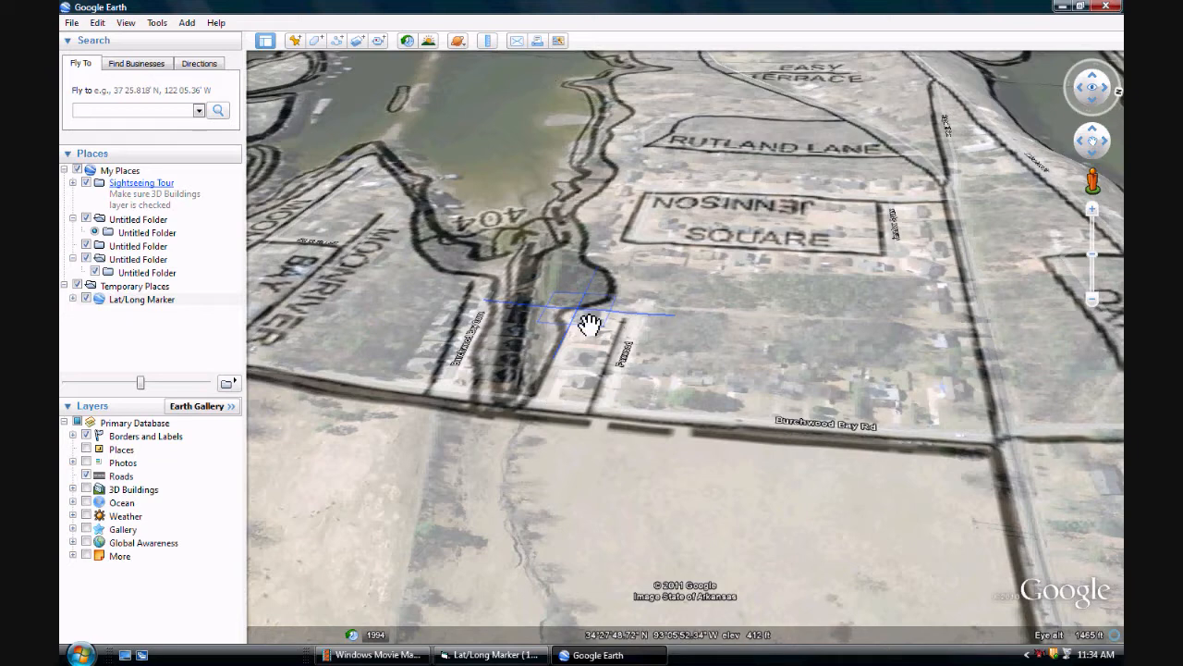
pyautogui.scroll(1, 550, 211)
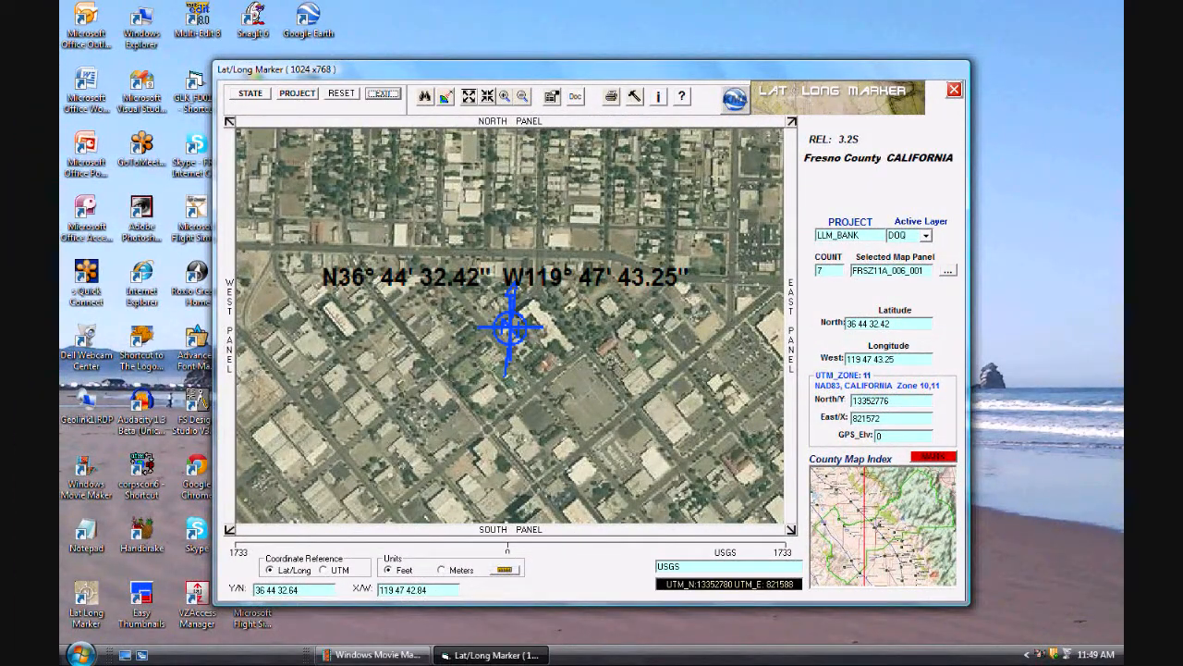
# Step: Open Google Earth through Lat/Long Marker's Address search for Fresno County and fly to the full street address in Fresno
pyautogui.click(422, 98)
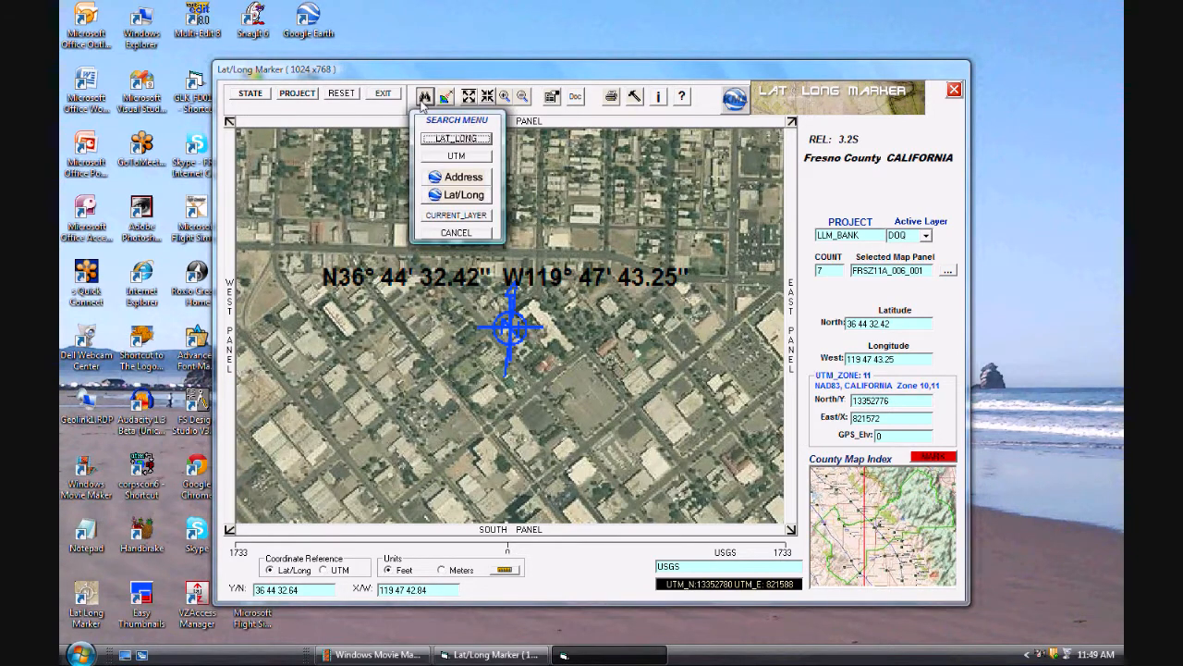
pyautogui.click(449, 181)
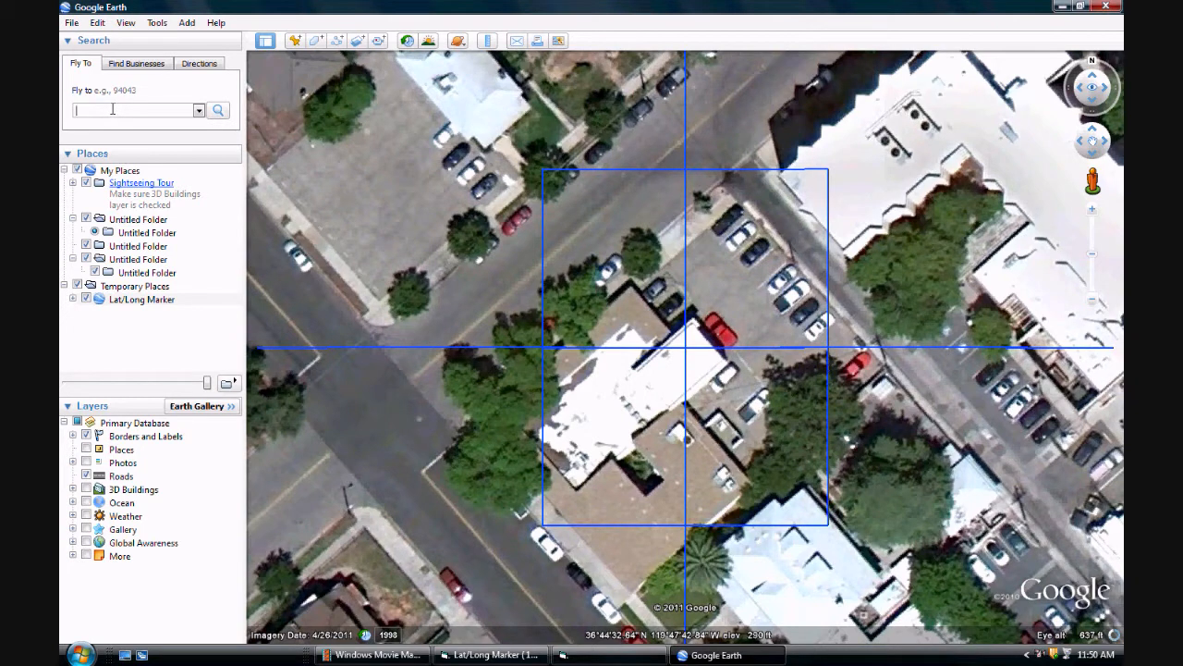
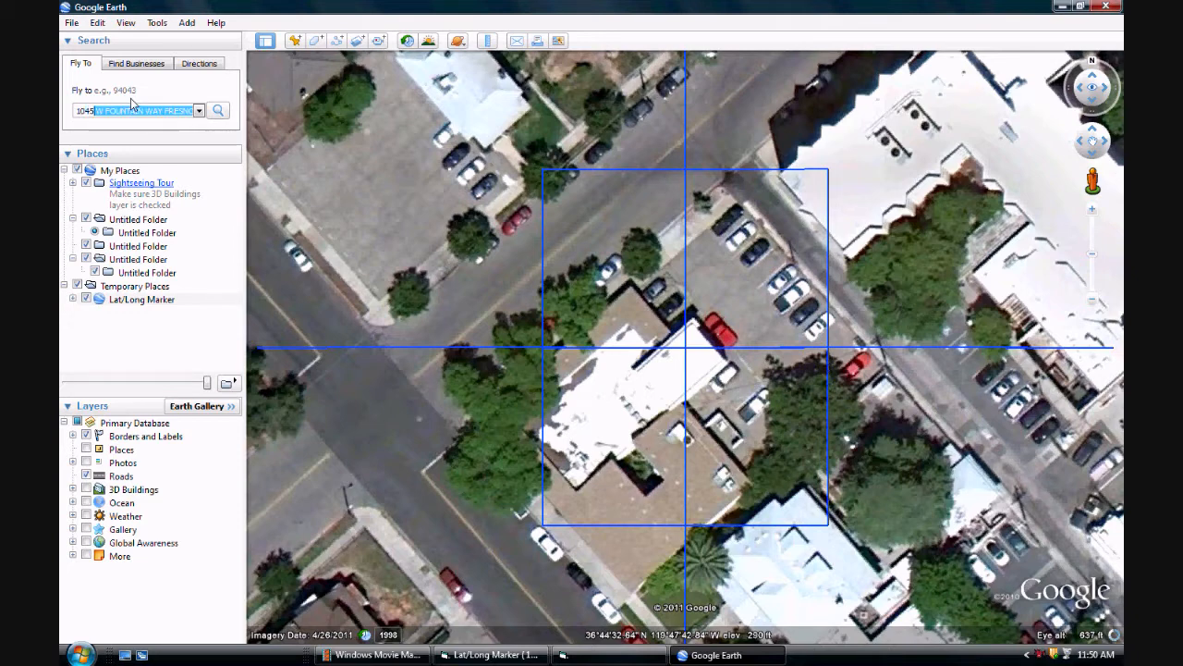
pyautogui.click(132, 110)
pyautogui.click(219, 112)
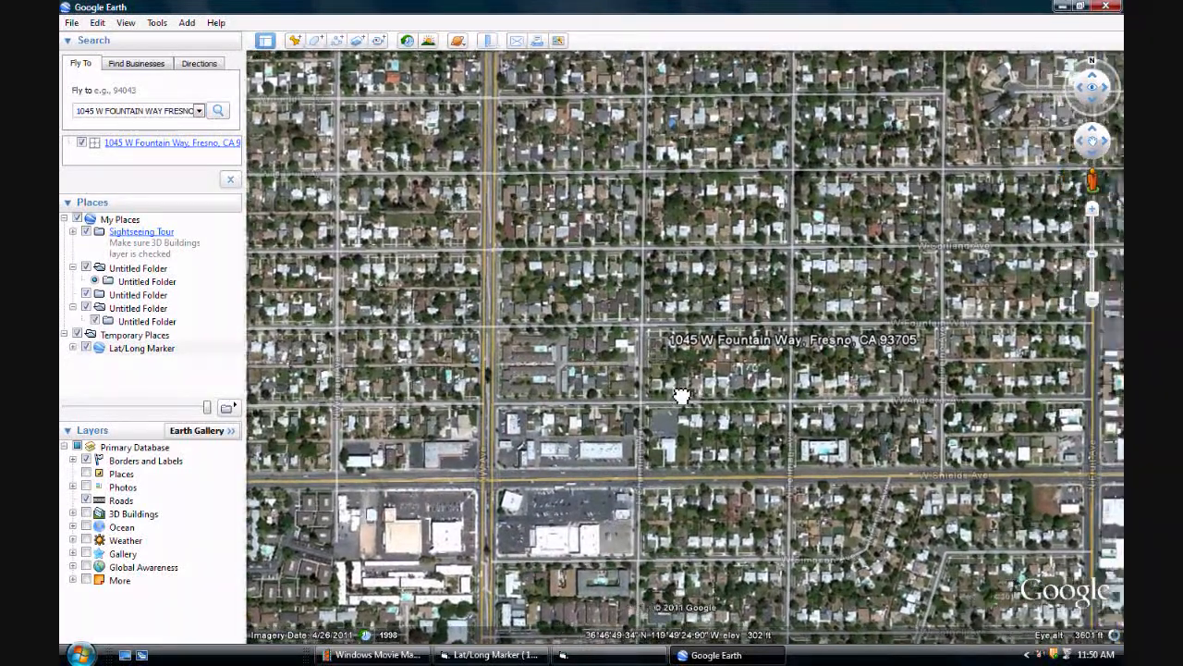
# Step: Copy the placemark of the found address and close Google Earth, discarding the unsaved temporary places
pyautogui.moveTo(682, 396); pyautogui.dragTo(663, 391)
pyautogui.scroll(5, 660, 392)
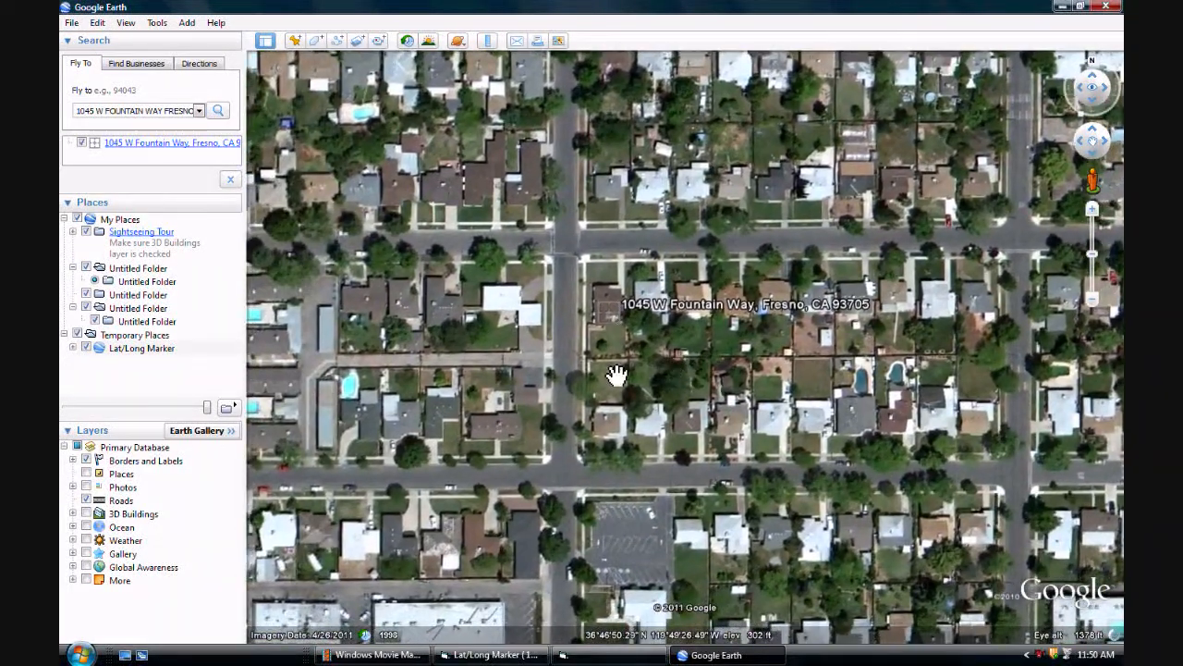
pyautogui.moveTo(593, 365); pyautogui.dragTo(651, 367)
pyautogui.scroll(3, 645, 363)
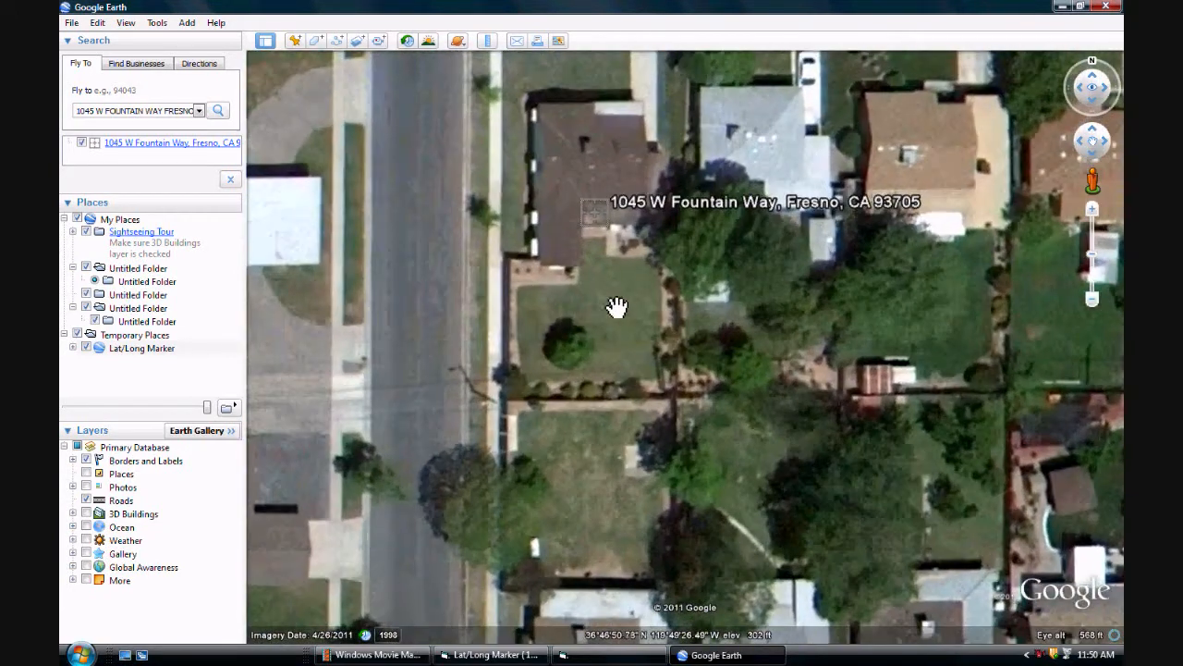
pyautogui.moveTo(617, 307); pyautogui.dragTo(709, 444)
pyautogui.scroll(1, 705, 438)
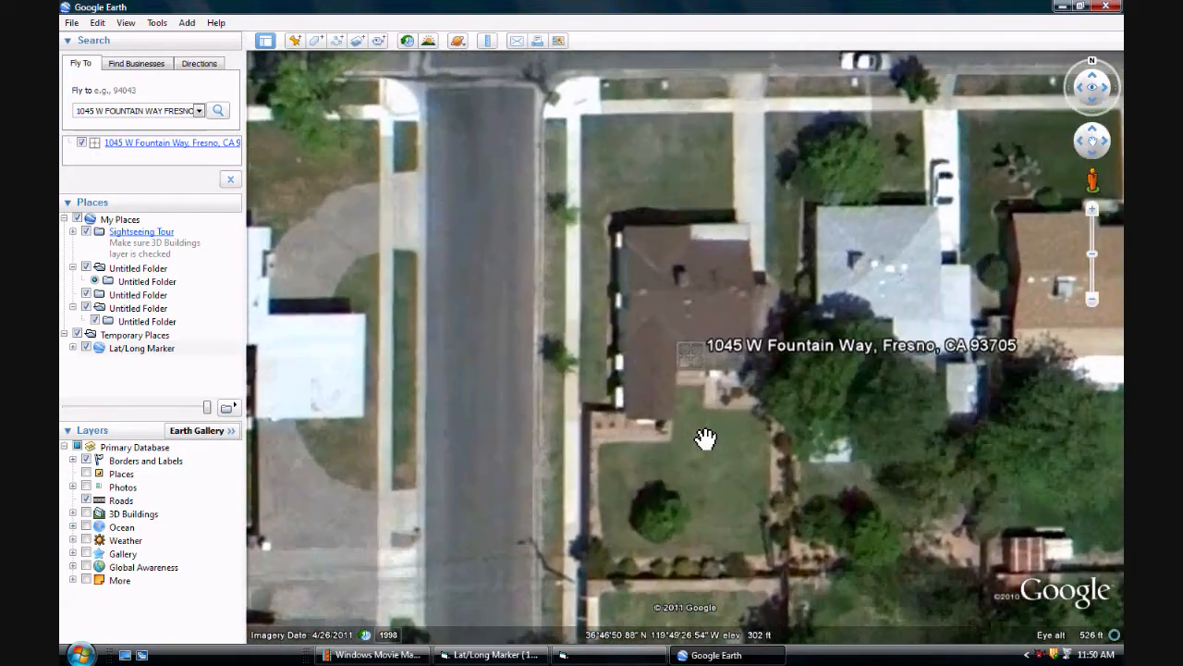
pyautogui.rightClick(690, 366)
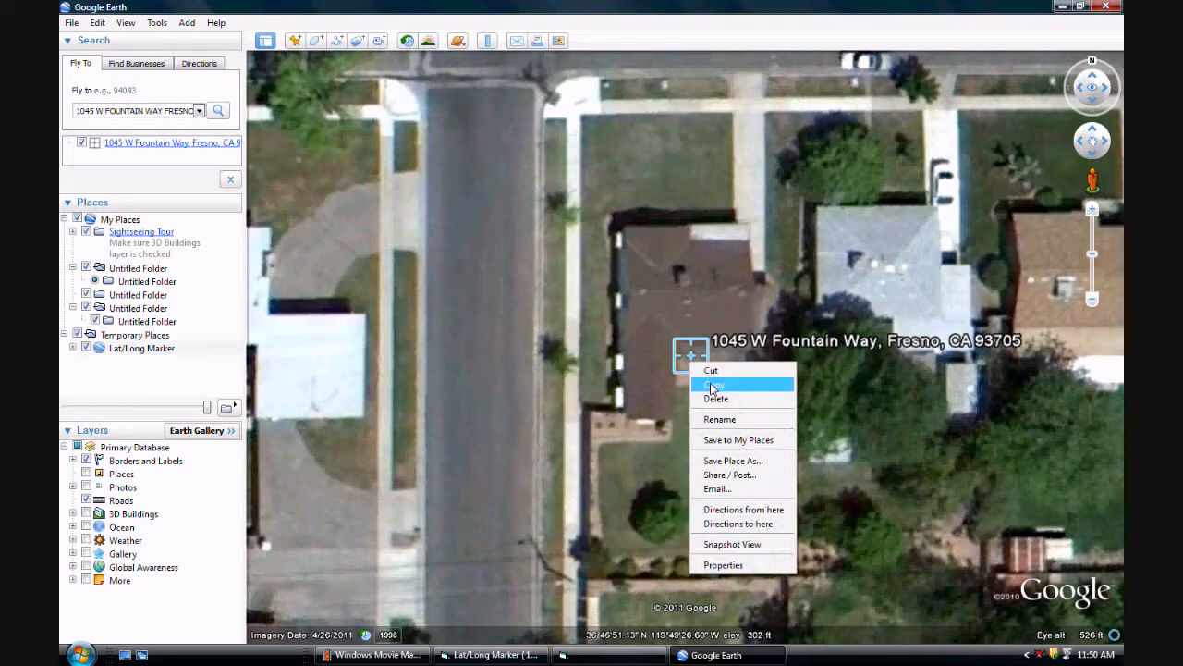
pyautogui.click(714, 387)
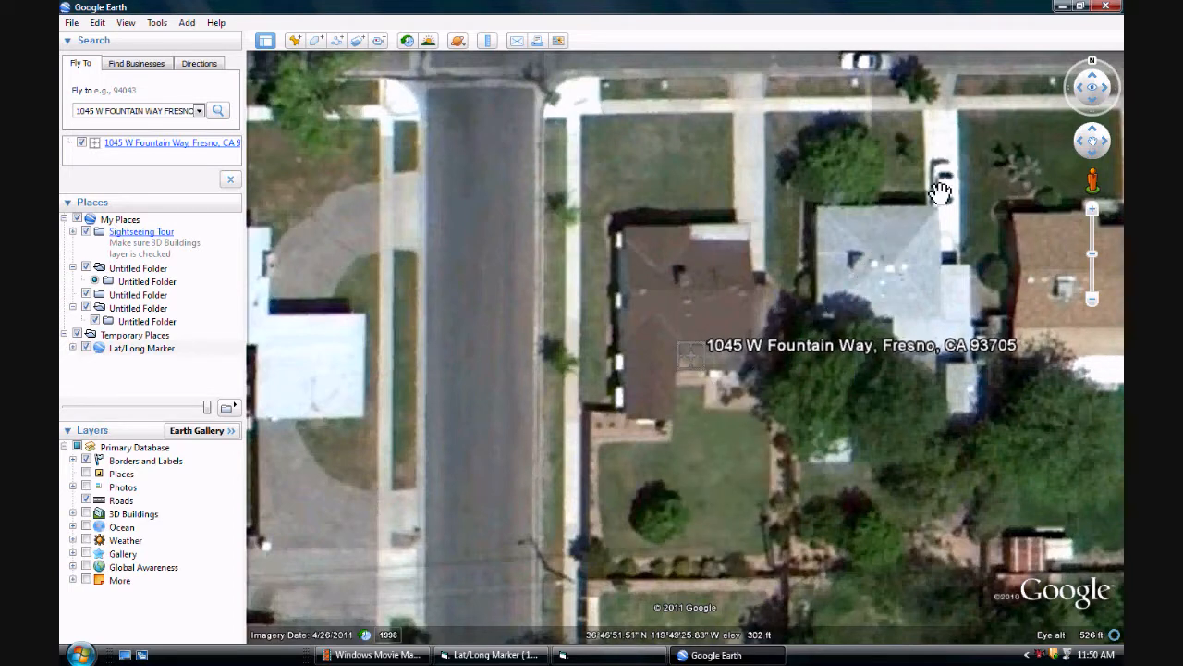
pyautogui.click(1106, 8)
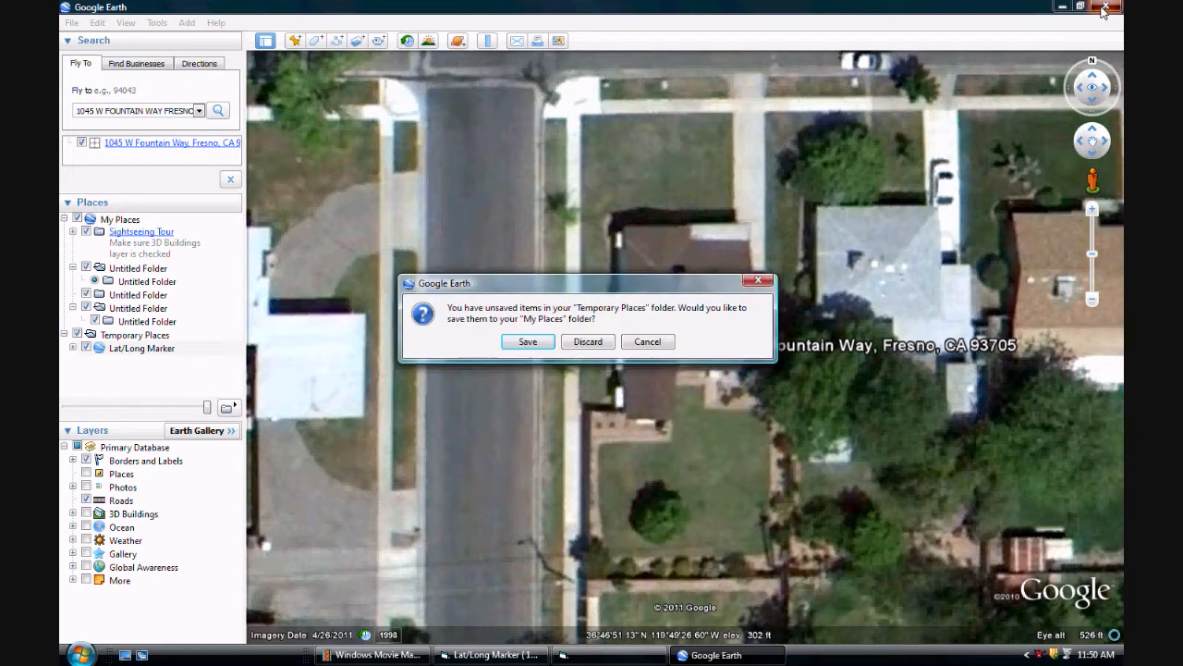
pyautogui.click(588, 342)
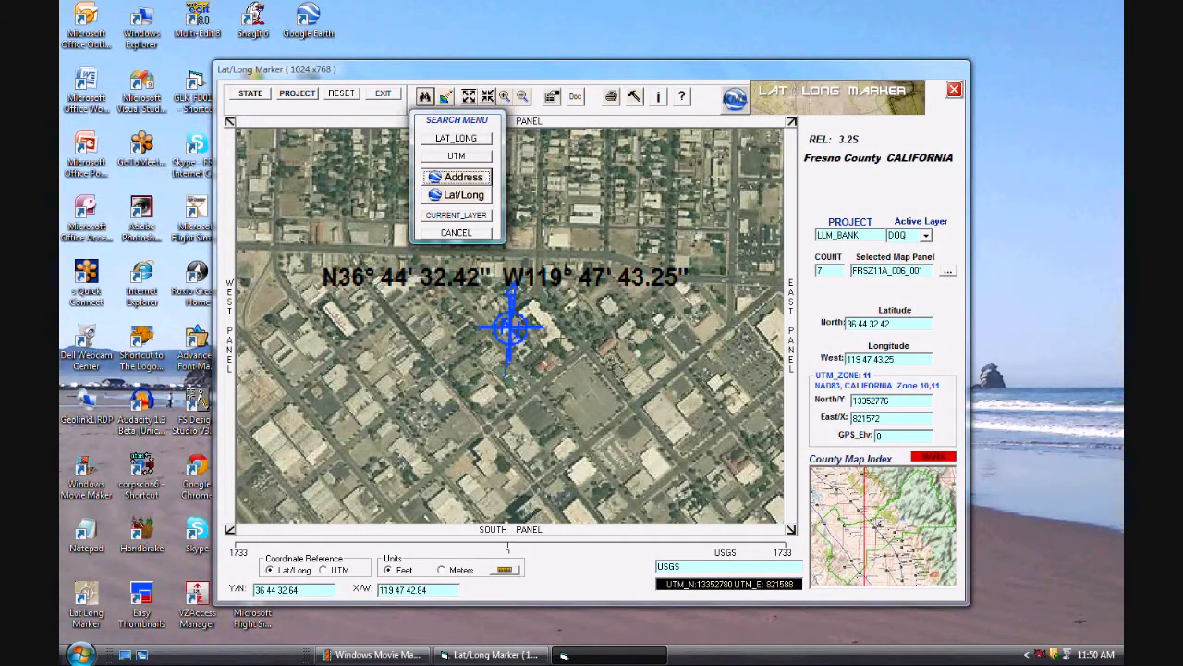
# Step: Locate the copied placemark with the Google Earth Lat/Long search and show it on flood panel F06019C1565H
pyautogui.click(475, 202)
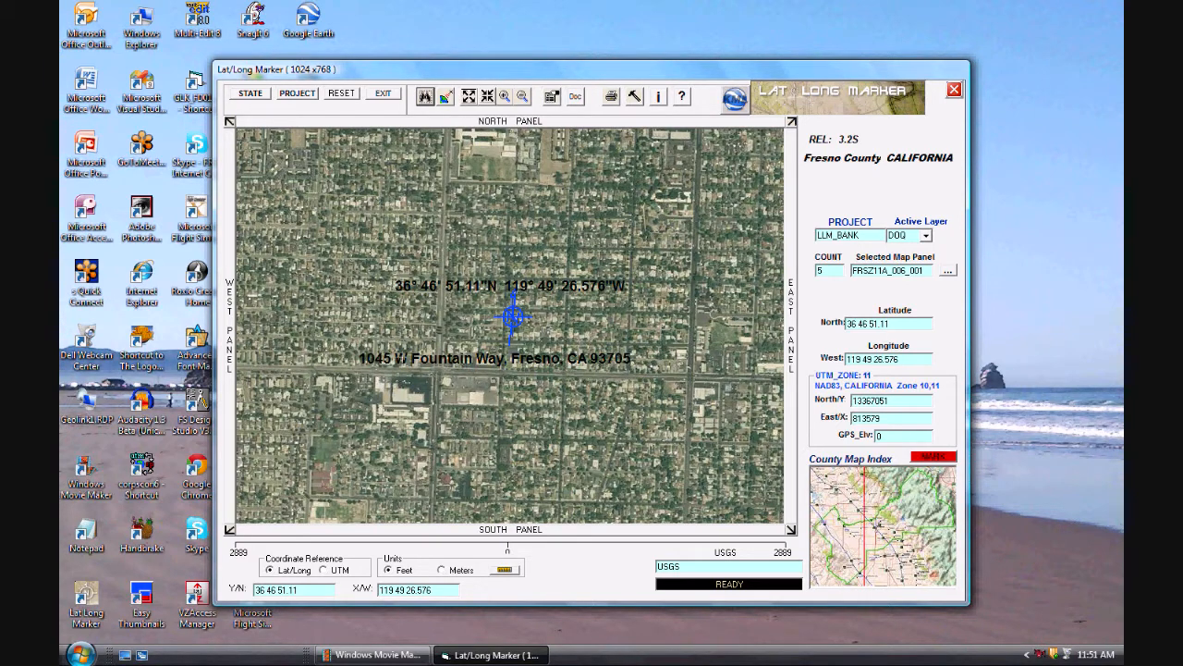
pyautogui.click(947, 271)
pyautogui.click(896, 328)
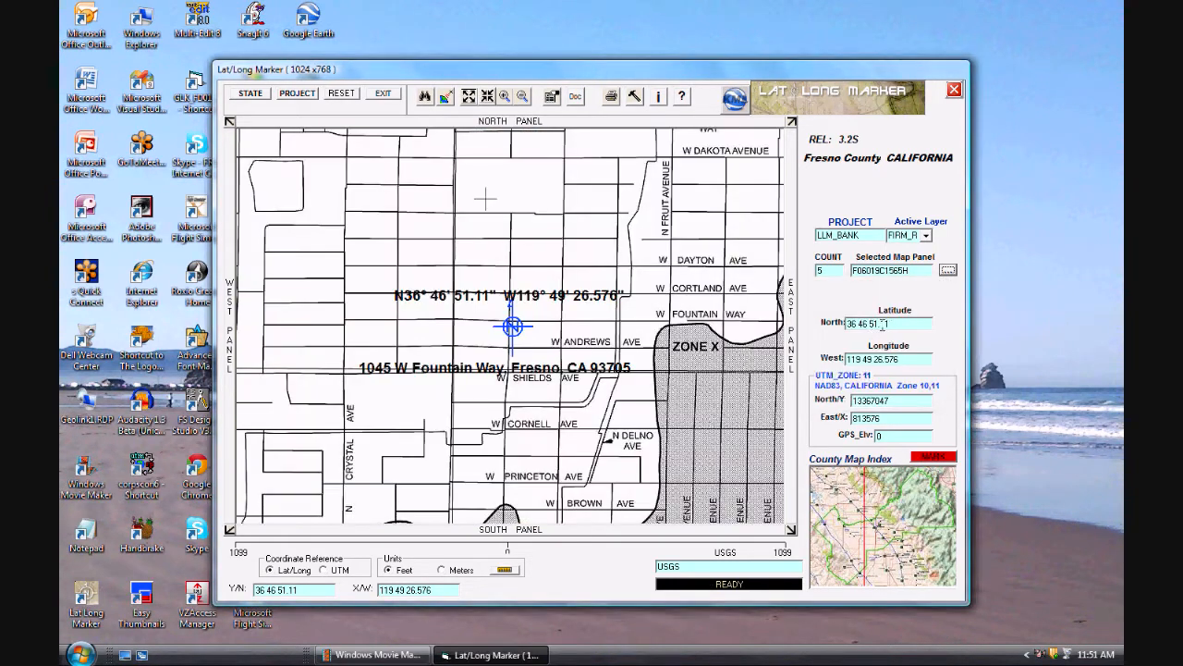